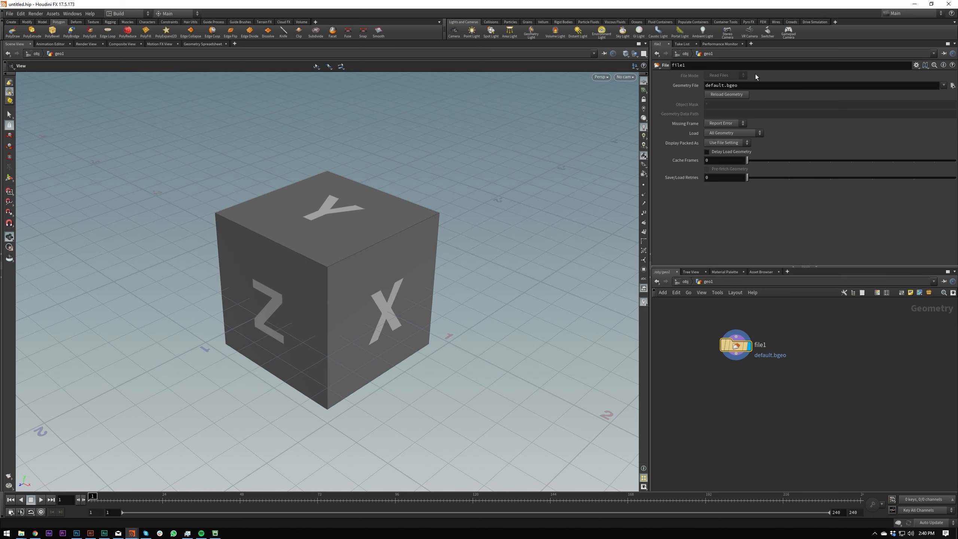
Load the blob.ai Illustrator file as the geometry file of the file1 node.
left_click(757, 86)
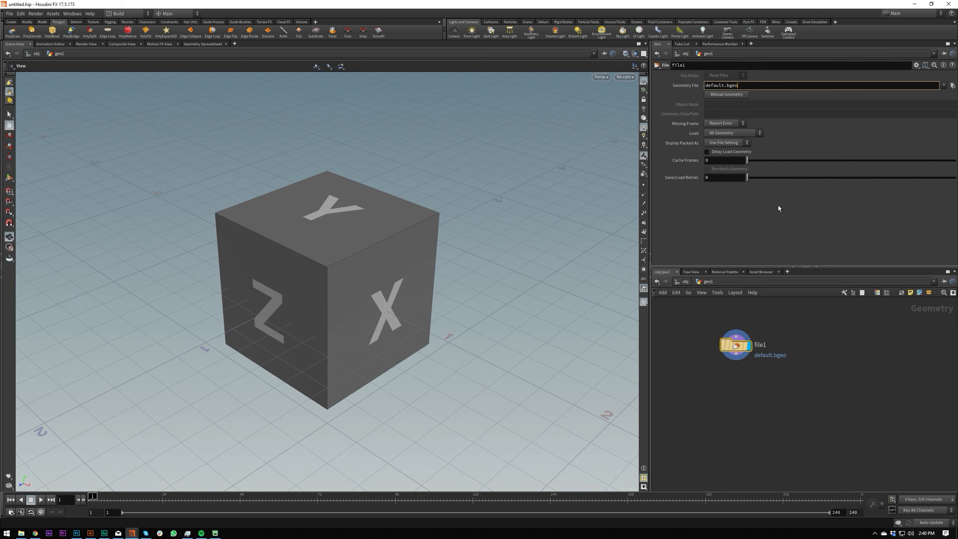
key("ctrl+a")
type("C:/Users/ewand/Dropbox/Tutorials/2019/Active/Houdini for noobs/05 Splines/blob.ai")
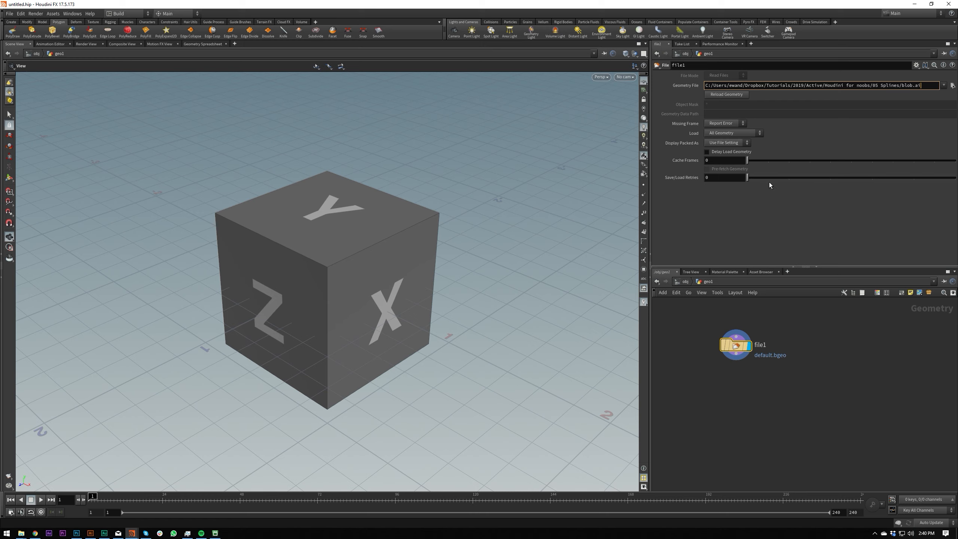
key("Return")
left_click_drag(464, 442, 479, 428)
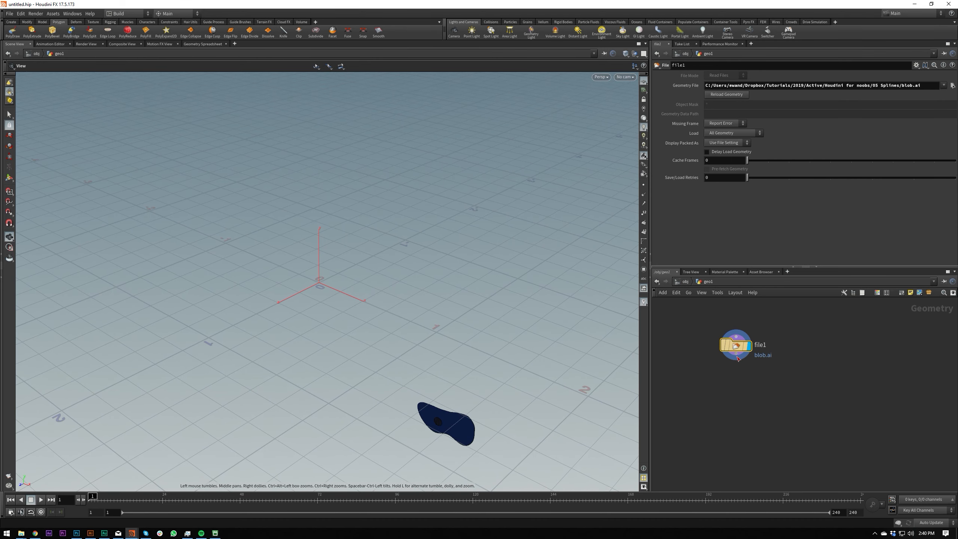
Add a Transform node after file1, display it, and move the blob's centroid to the origin.
key("Tab")
type("tran")
key("Return")
key("Return")
left_click_drag(737, 376, 736, 381)
left_click(750, 382)
left_click(729, 166)
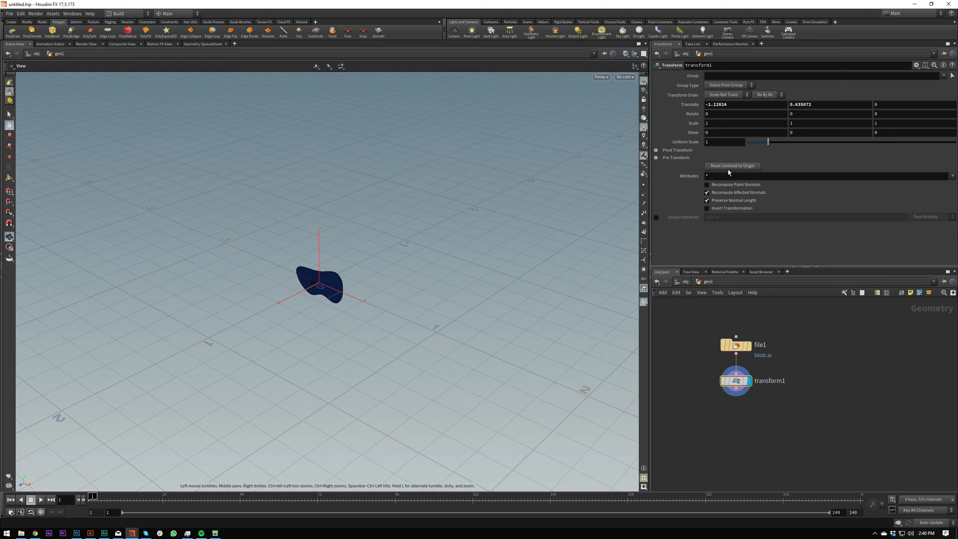
left_click_drag(313, 268, 342, 301)
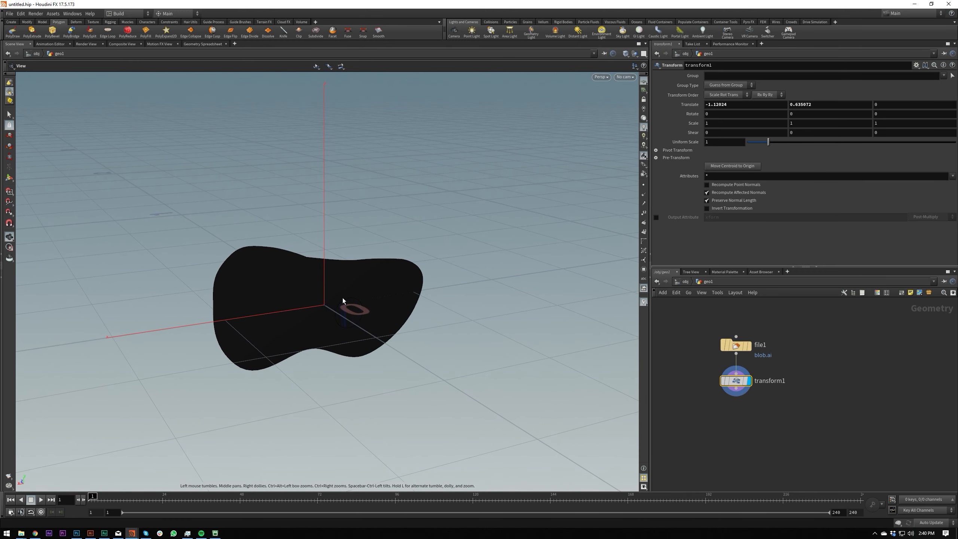
Hide the reference grid and turn off the floating gnomon and origin gnomon in the viewport's guide display options.
left_click(644, 83)
key("d")
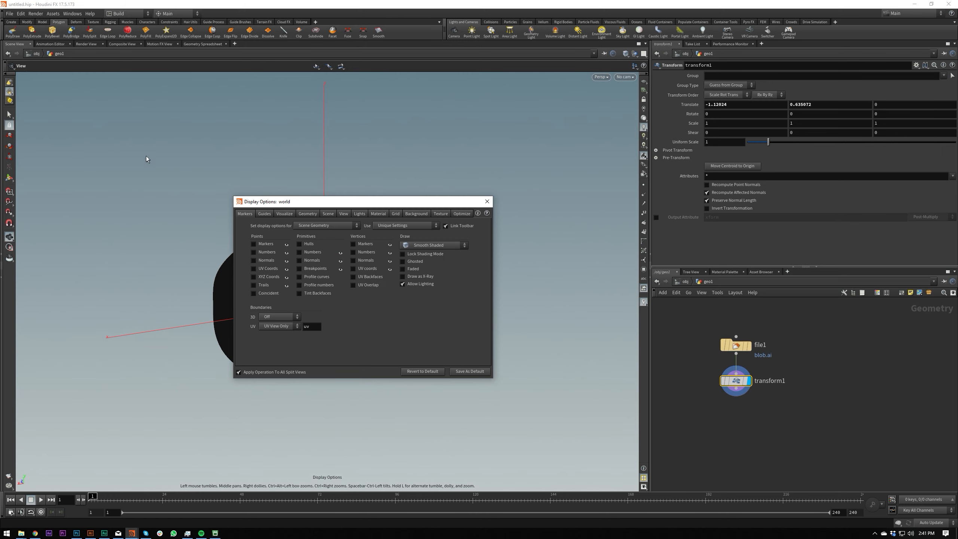
left_click_drag(280, 204, 309, 216)
left_click(288, 222)
left_click(281, 234)
left_click(280, 241)
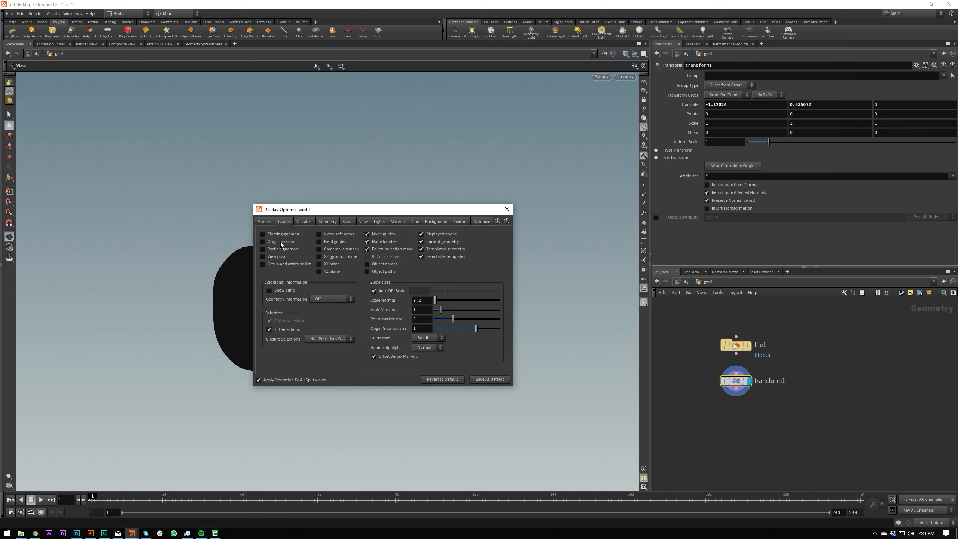
left_click(507, 209)
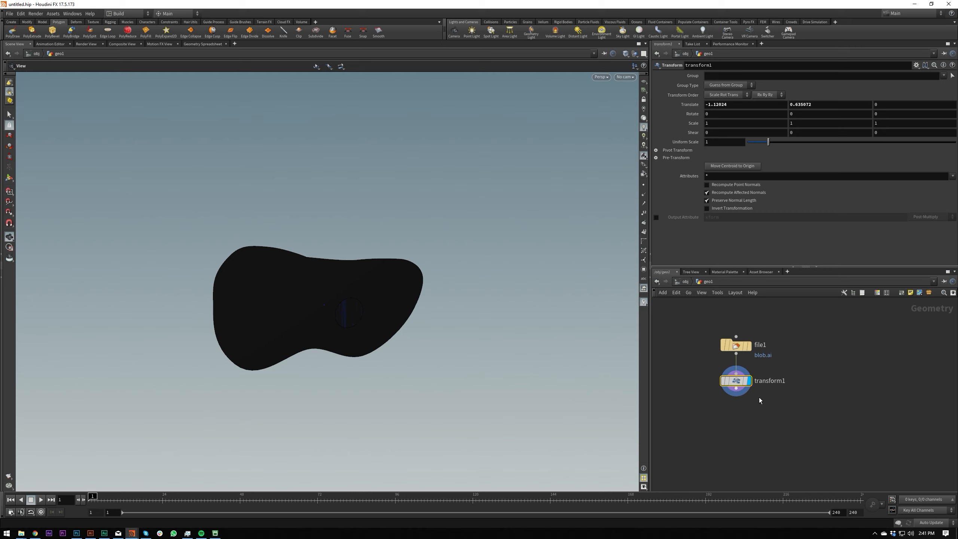
Add a Color node after transform1, keeping its constant white, and display its result.
key("Tab")
type("colo")
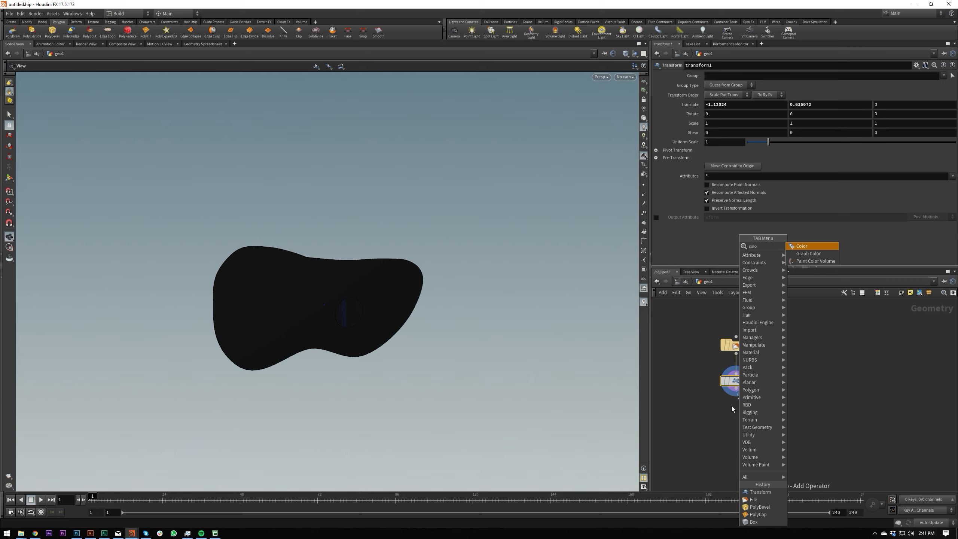
key("Return")
left_click(737, 415)
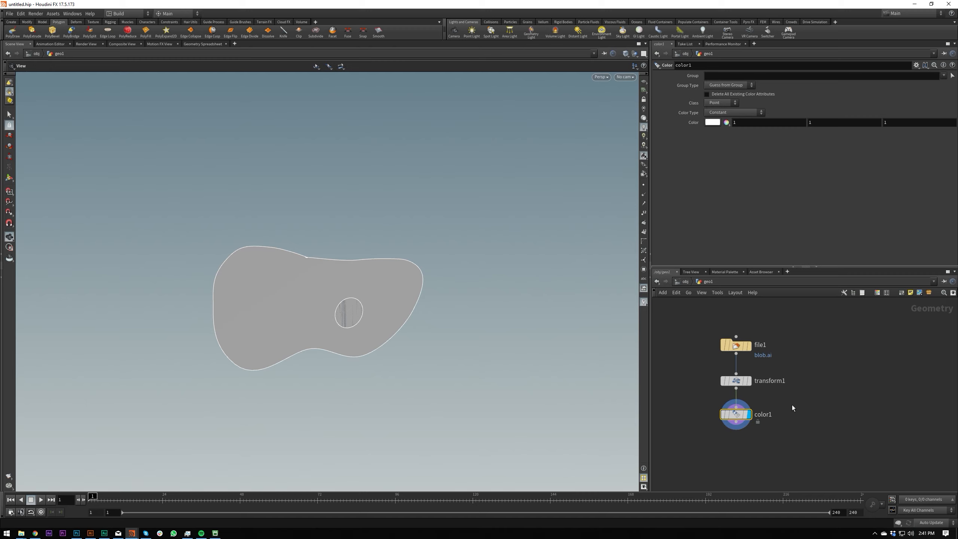
Turn on point display in the viewport for the blob's outline.
scroll(334, 291, "up", 5)
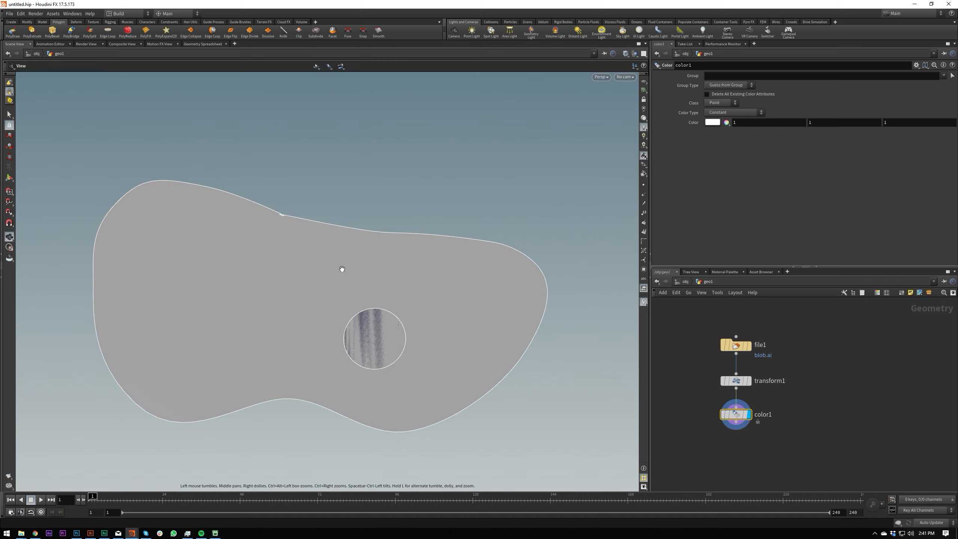
middle_click_drag(249, 208, 266, 236)
right_click_drag(292, 237, 467, 175)
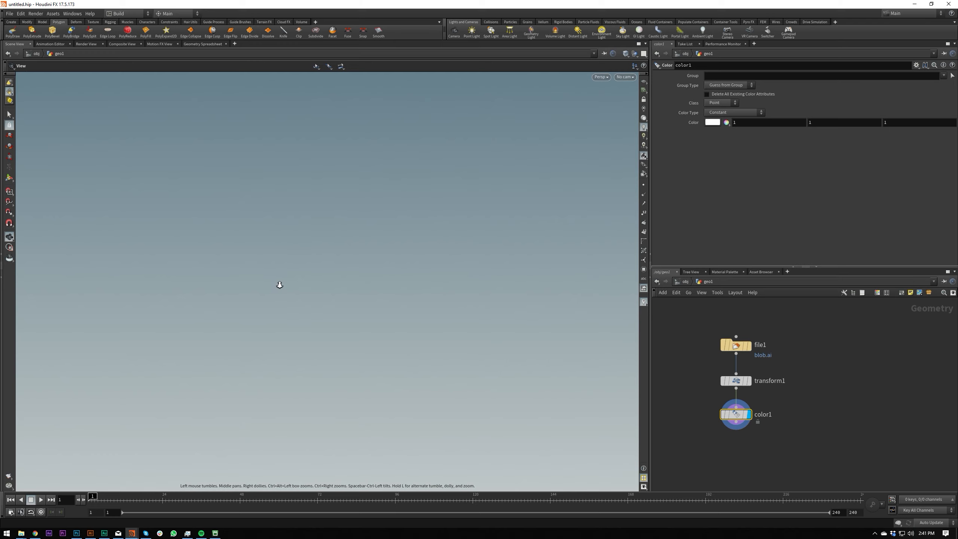
scroll(280, 298, "down", 5)
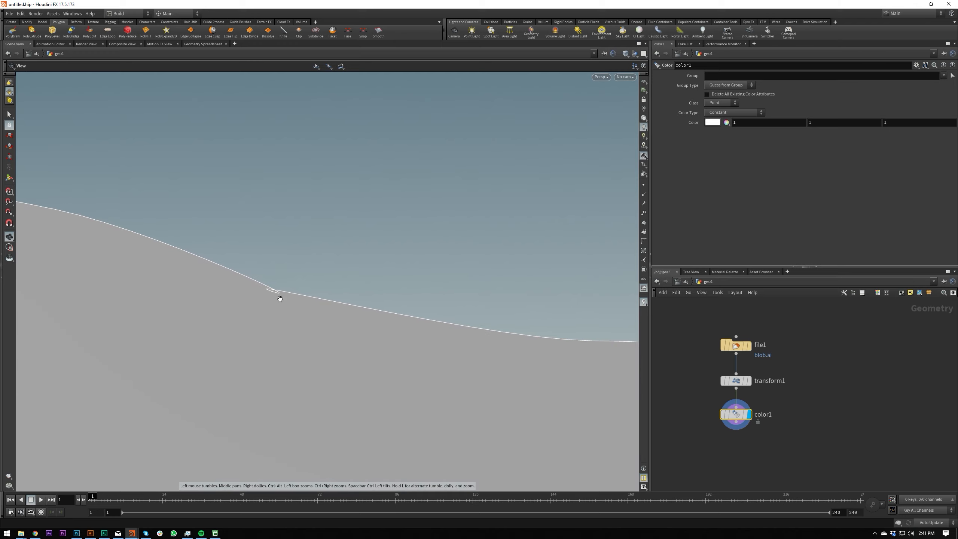
left_click(644, 185)
Examine the curve's points around the small kink on the blob's upper edge and check color1's geometry information.
middle_click_drag(266, 288, 234, 295)
right_click_drag(285, 231, 368, 219)
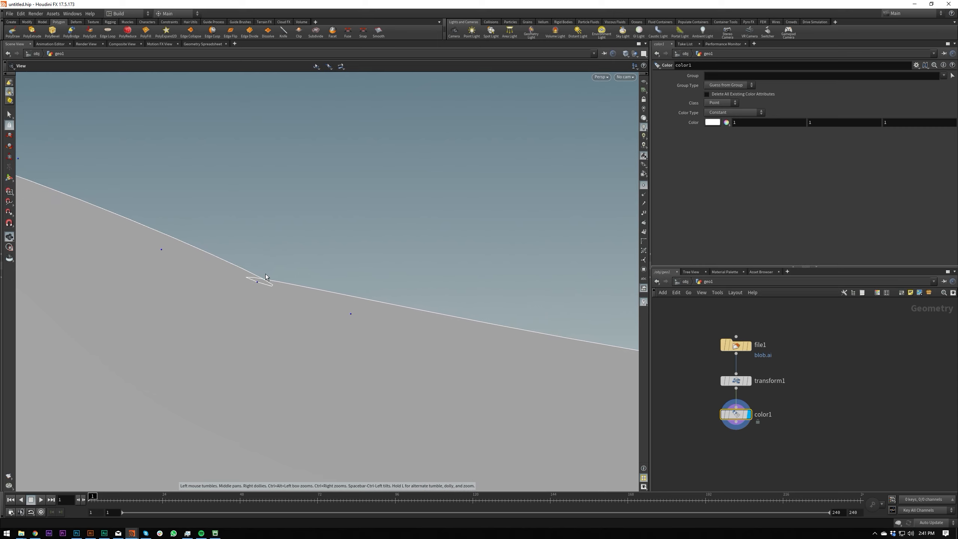
right_click_drag(289, 244, 440, 166)
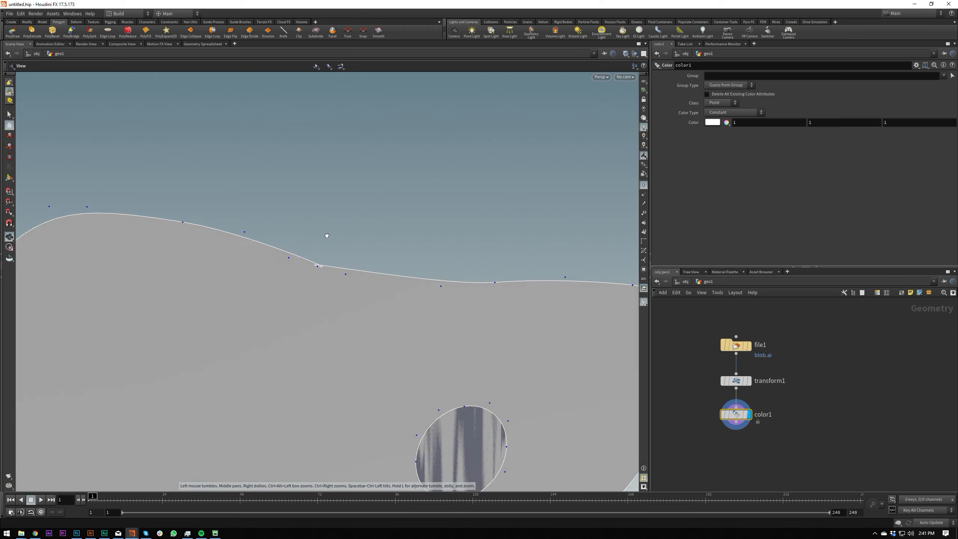
right_click_drag(327, 235, 219, 326)
left_click_drag(309, 281, 276, 275)
right_click_drag(314, 257, 295, 278)
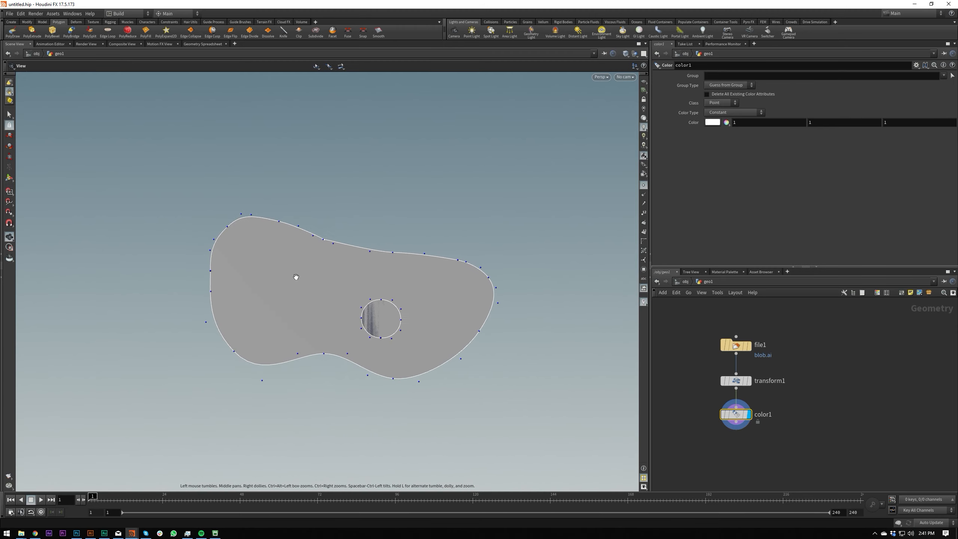
left_click_drag(281, 270, 291, 256)
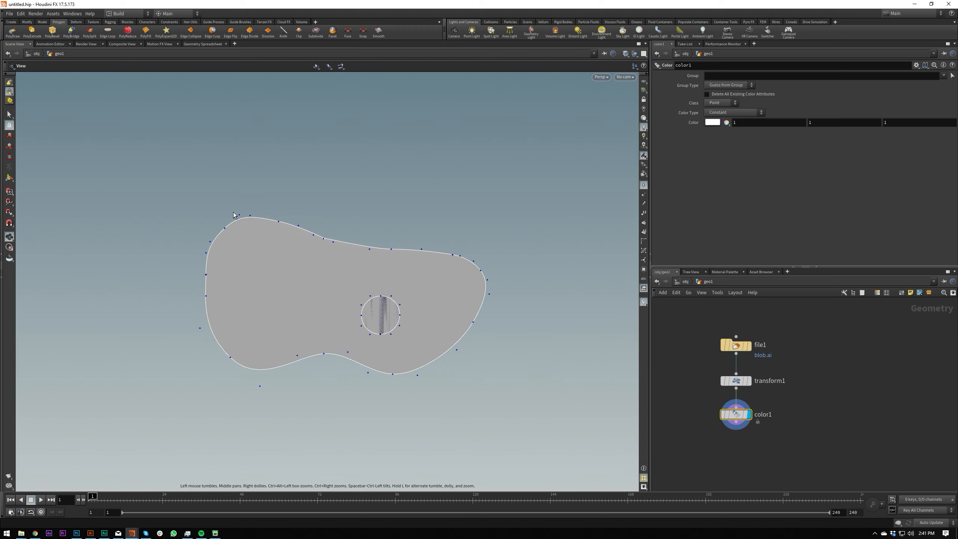
middle_click(739, 418)
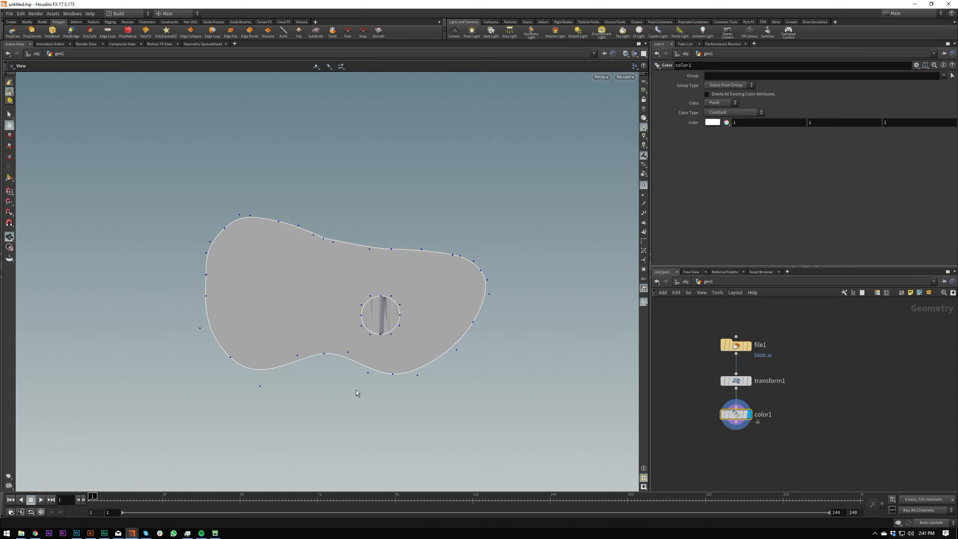
left_click_drag(270, 292, 258, 279)
scroll(259, 279, "up", 4)
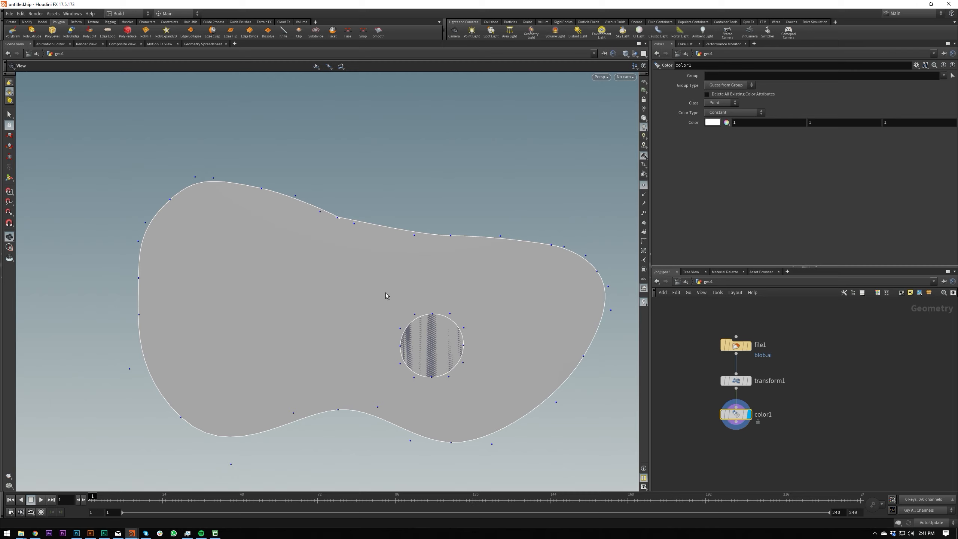
Add a Convert node after color1 to turn the curves into polygons, and display it.
middle_click_drag(729, 451, 756, 414)
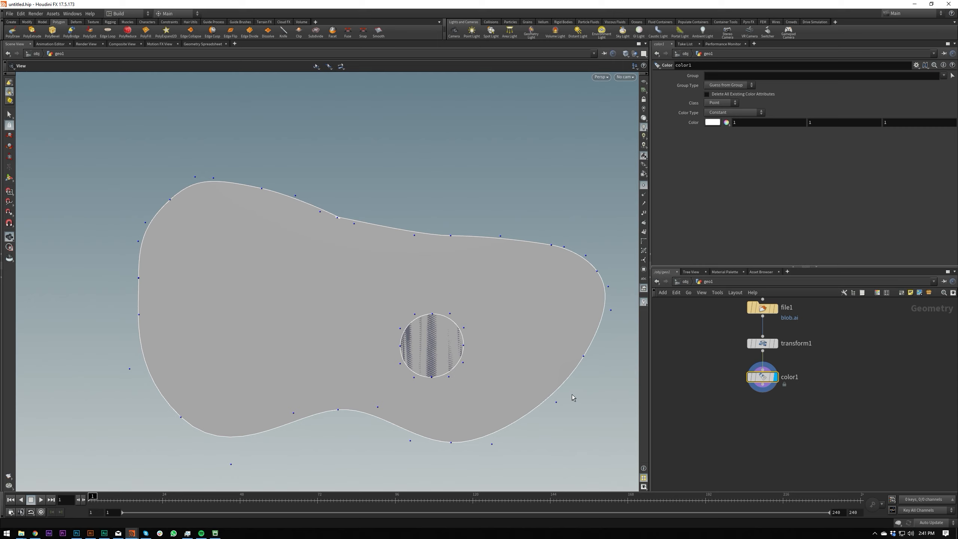
mouse_move(763, 404)
middle_mouse_down()
mouse_move(763, 356)
mouse_move(769, 415)
middle_mouse_up()
key("Tab")
type("con")
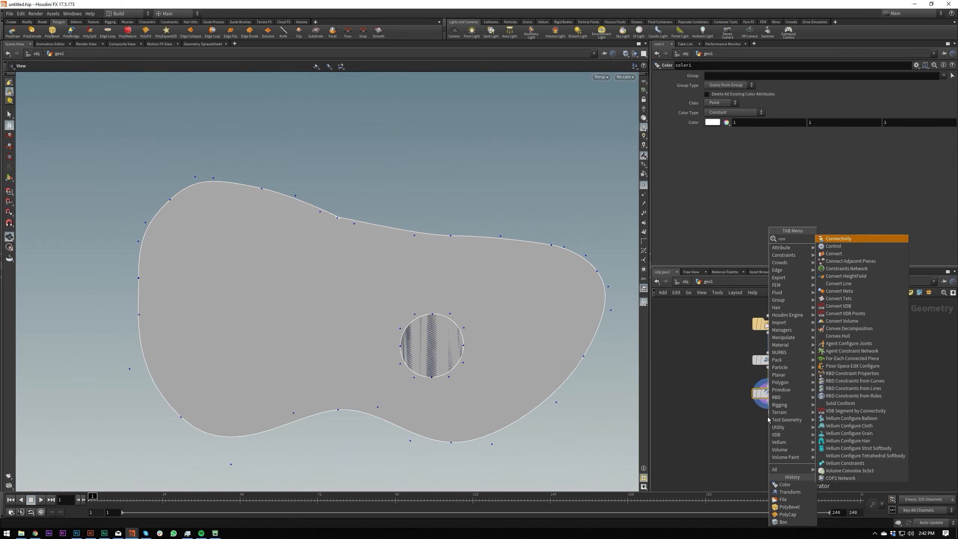
type("v")
key("Return")
left_click(769, 430)
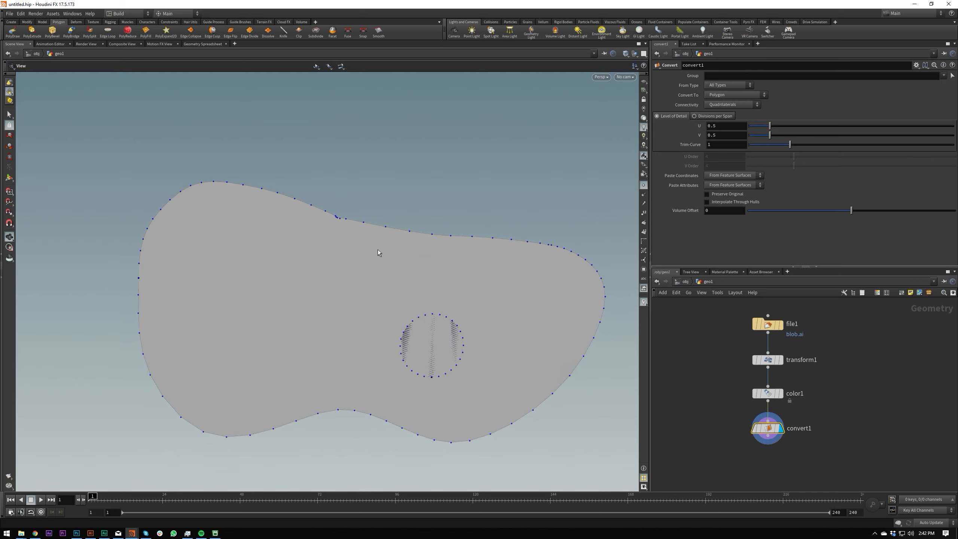
Keep the Convert node's output type as Polygon and raise its U level of detail to 1.274.
left_click(736, 96)
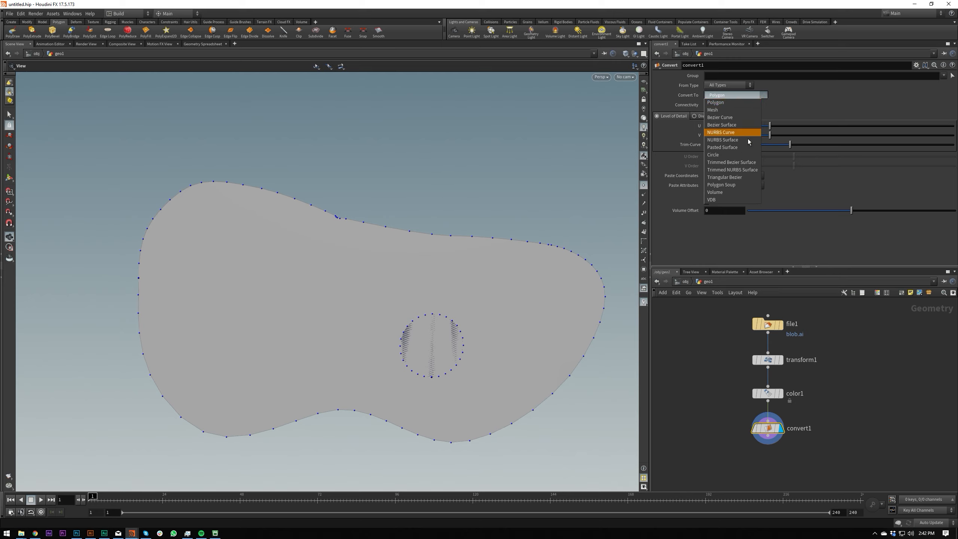
left_click(782, 83)
left_click_drag(770, 126, 792, 135)
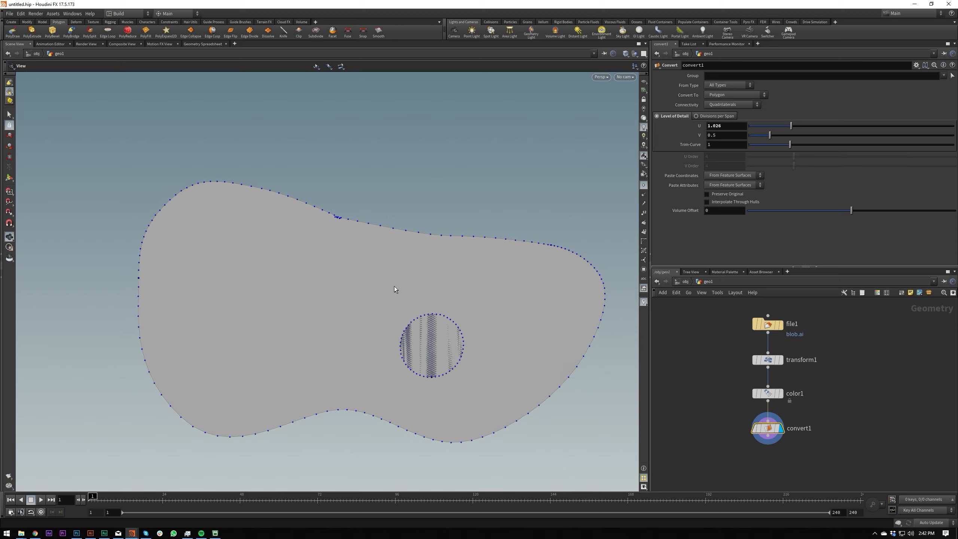
left_click_drag(805, 128, 793, 145)
left_click_drag(793, 127, 802, 127)
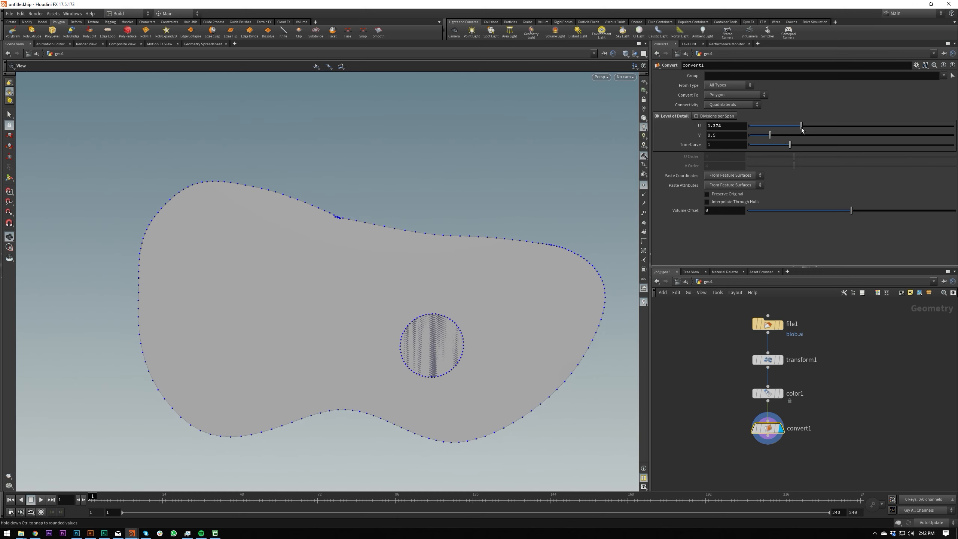
Examine the converted polygon points along the blob's outline, around the kink on the upper edge and the inner circle.
left_click_drag(500, 220, 501, 276)
right_click_drag(501, 276, 404, 278)
left_click_drag(404, 278, 445, 205)
right_click_drag(445, 206, 444, 227)
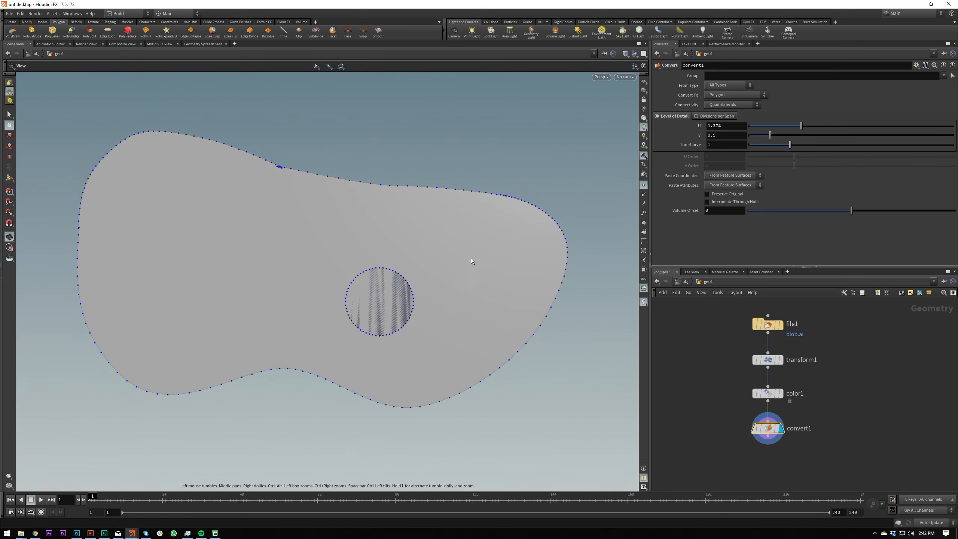
middle_click_drag(733, 446, 745, 399)
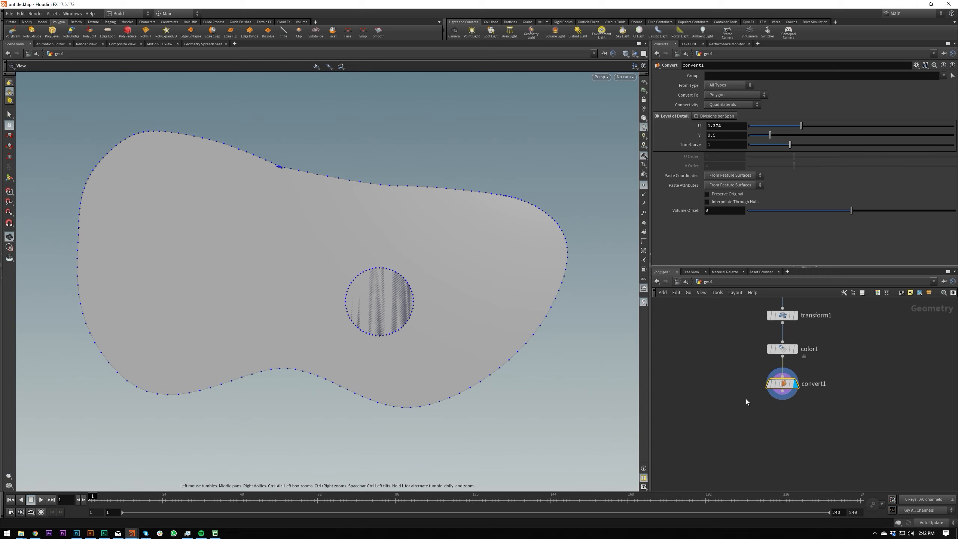
scroll(272, 166, "up", 5)
scroll(299, 179, "up", 5)
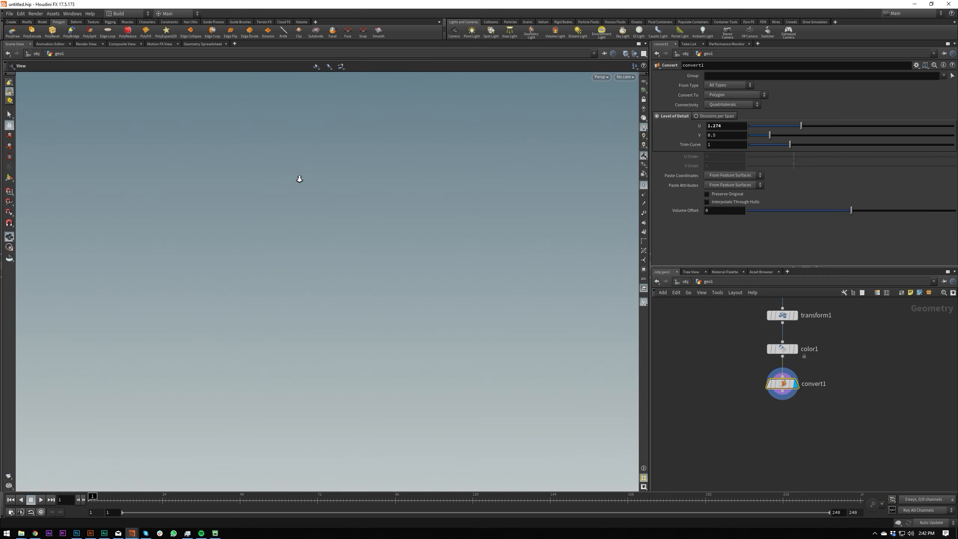
scroll(299, 178, "down", 4)
scroll(302, 168, "down", 5)
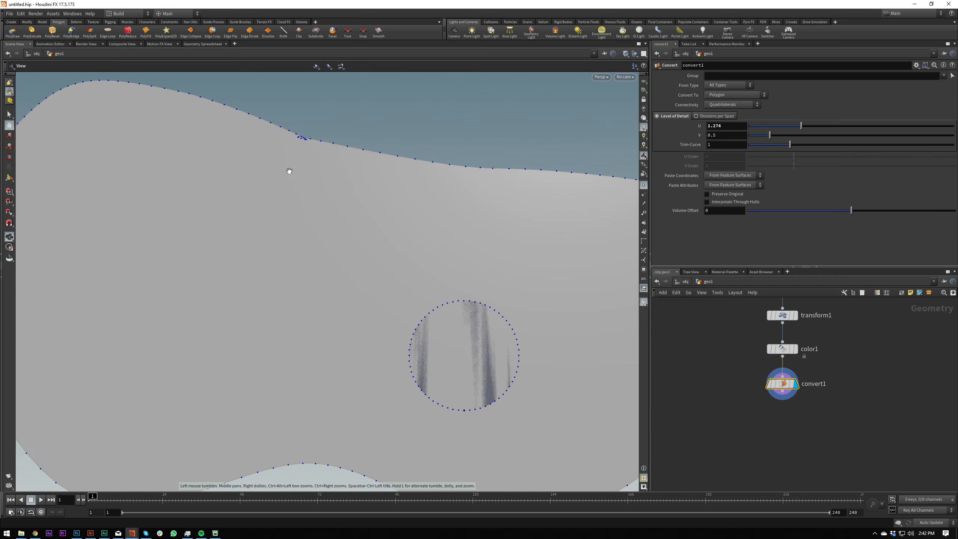
scroll(358, 113, "up", 5)
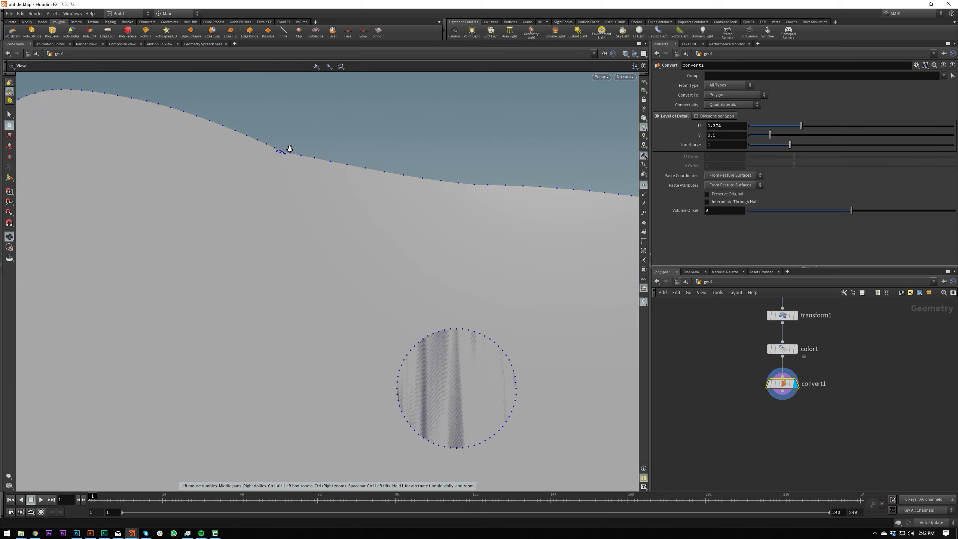
scroll(281, 151, "up", 4)
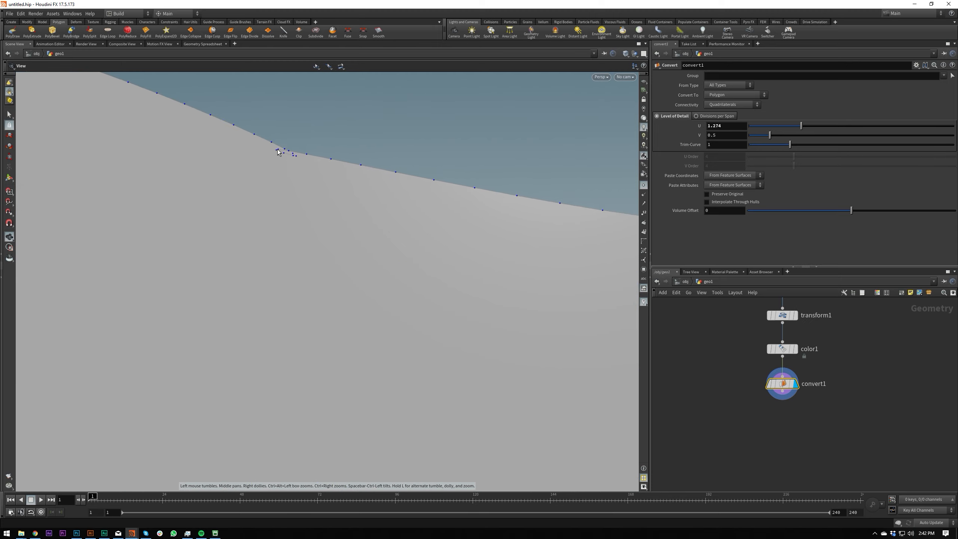
scroll(296, 171, "down", 5)
scroll(287, 212, "up", 3)
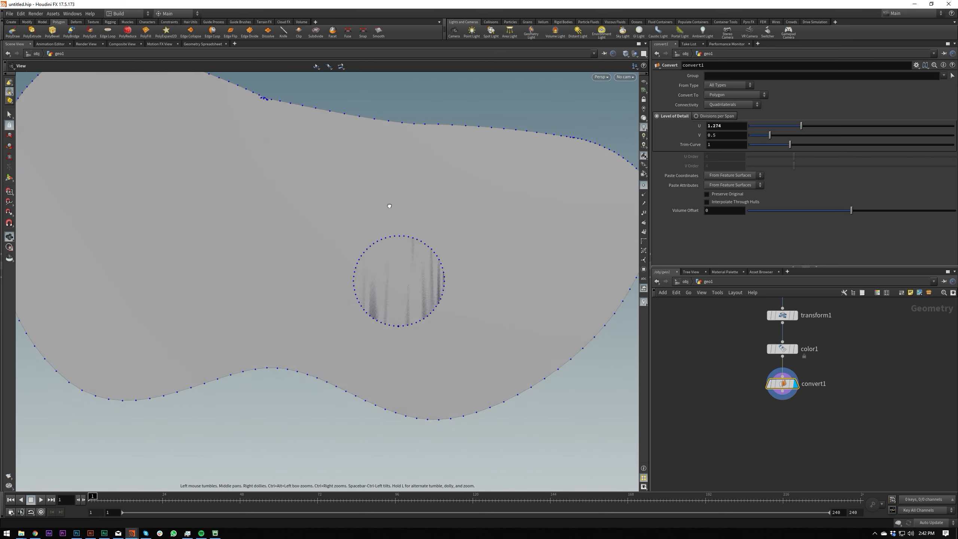
scroll(425, 228, "down", 4)
scroll(391, 241, "up", 4)
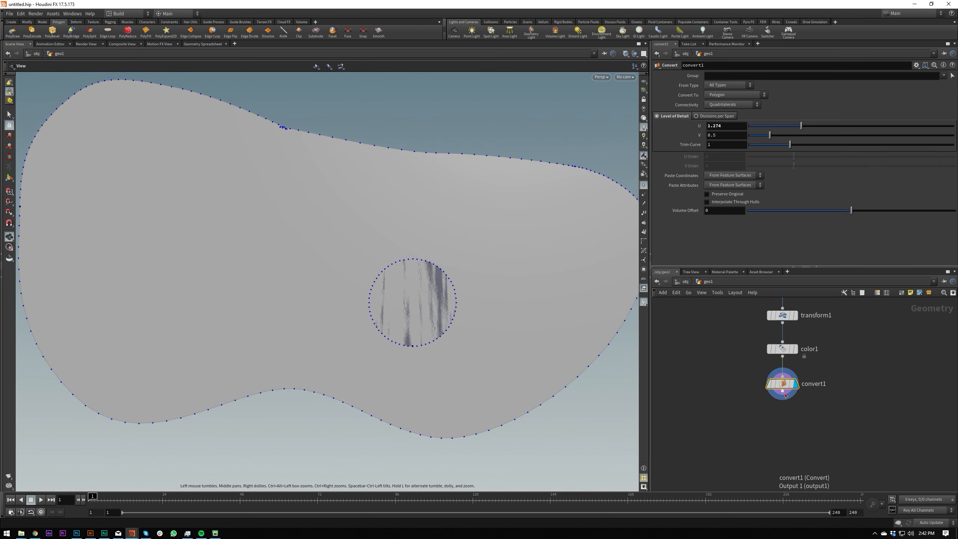
Add a Boolean node after the Convert node and display it.
left_click_drag(785, 394, 784, 409)
type("bool")
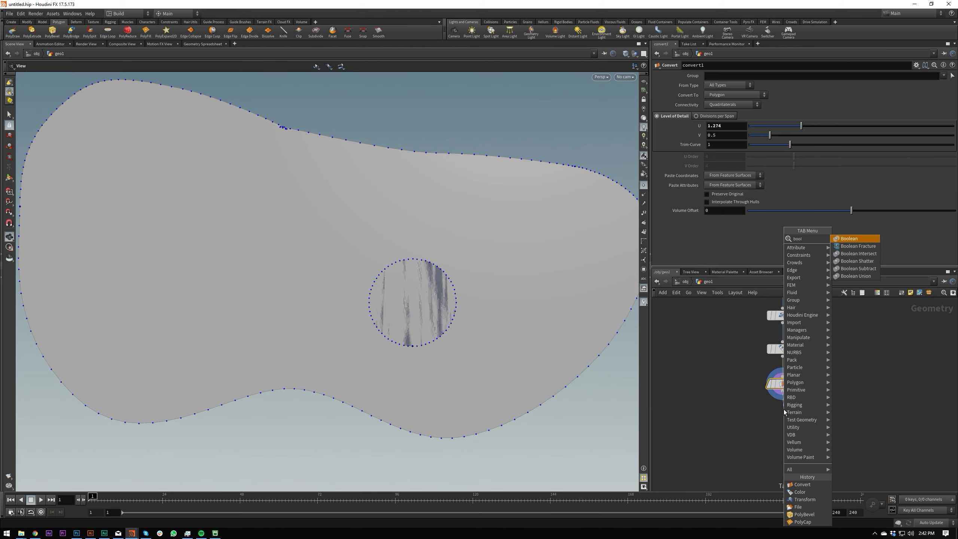
key("Return")
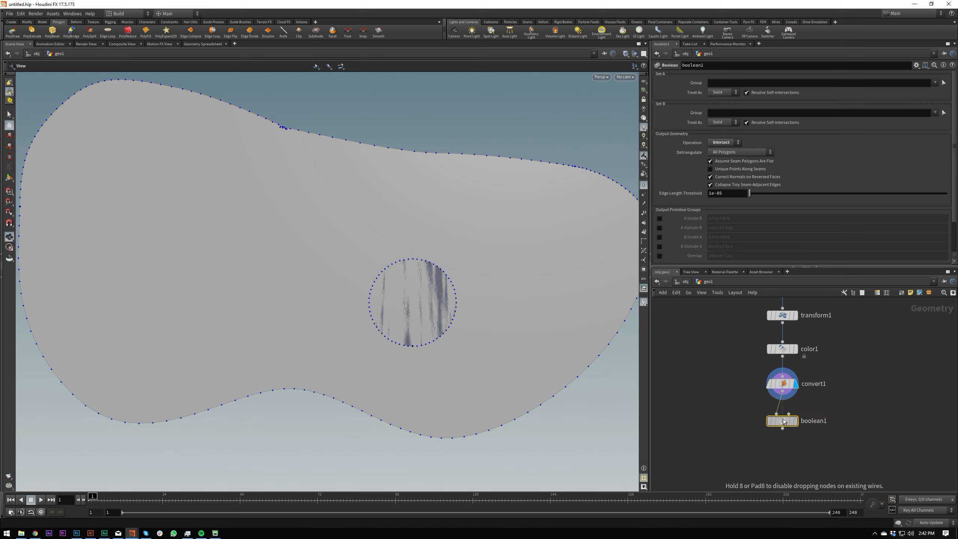
left_click(784, 420)
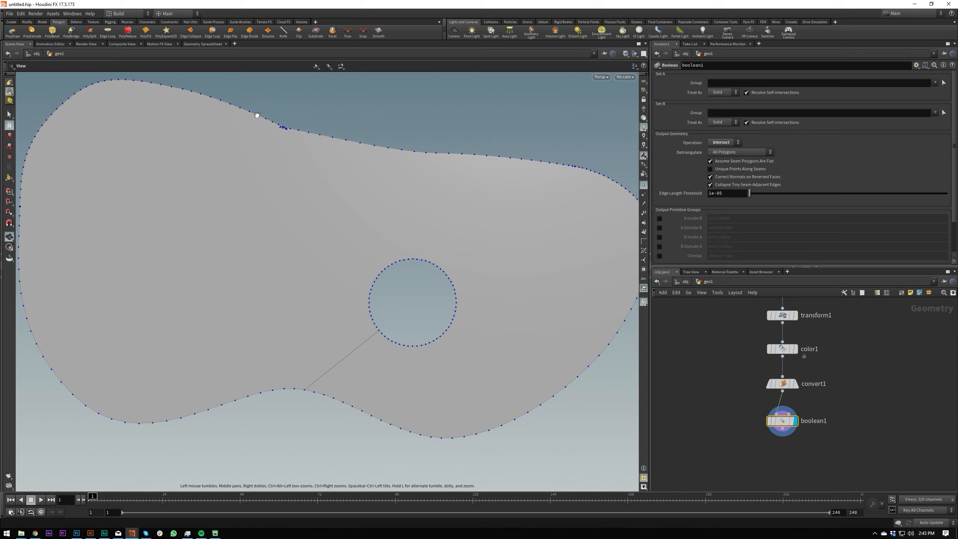
scroll(286, 135, "up", 5)
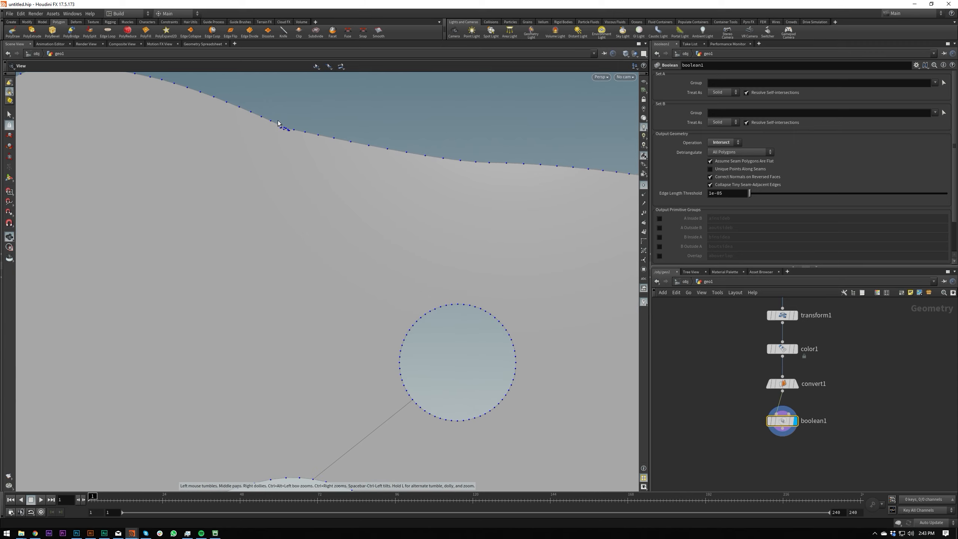
scroll(267, 151, "up", 2)
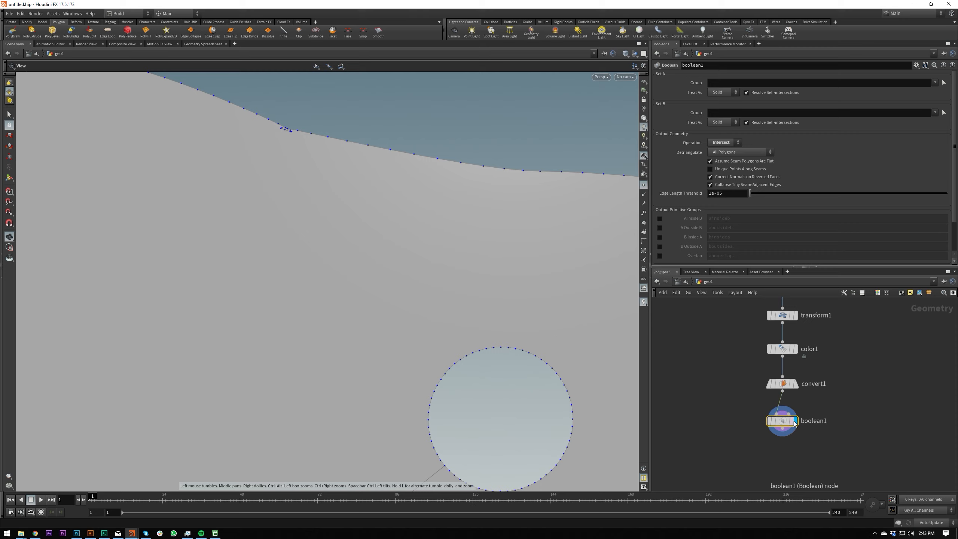
Add a Group node after the Boolean node, display it and set its group type to Points.
key("Tab")
type("group")
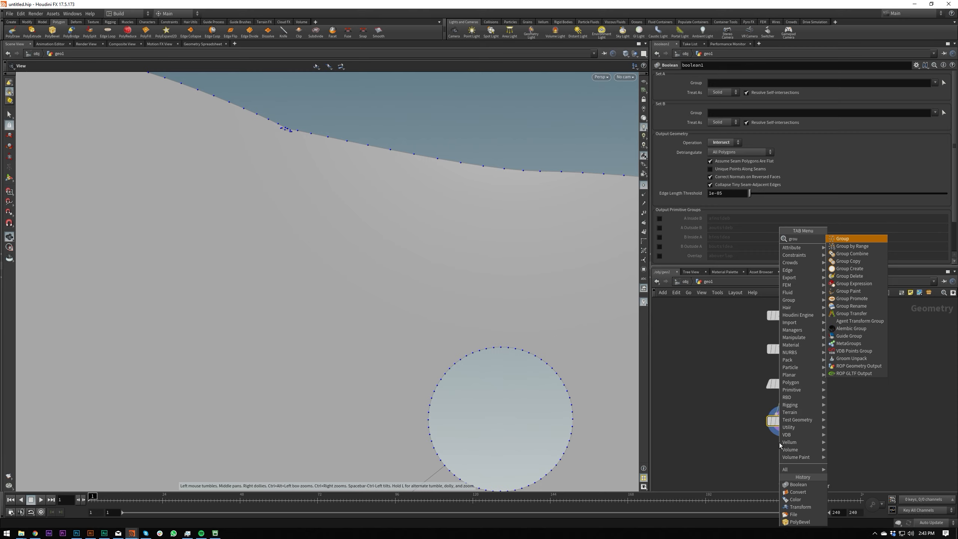
key("Return")
left_click(780, 455)
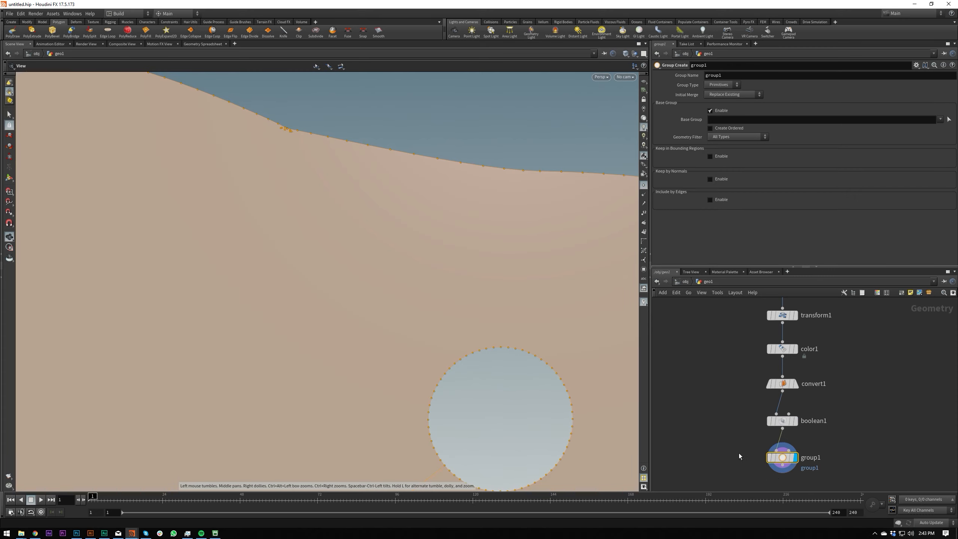
left_click(724, 85)
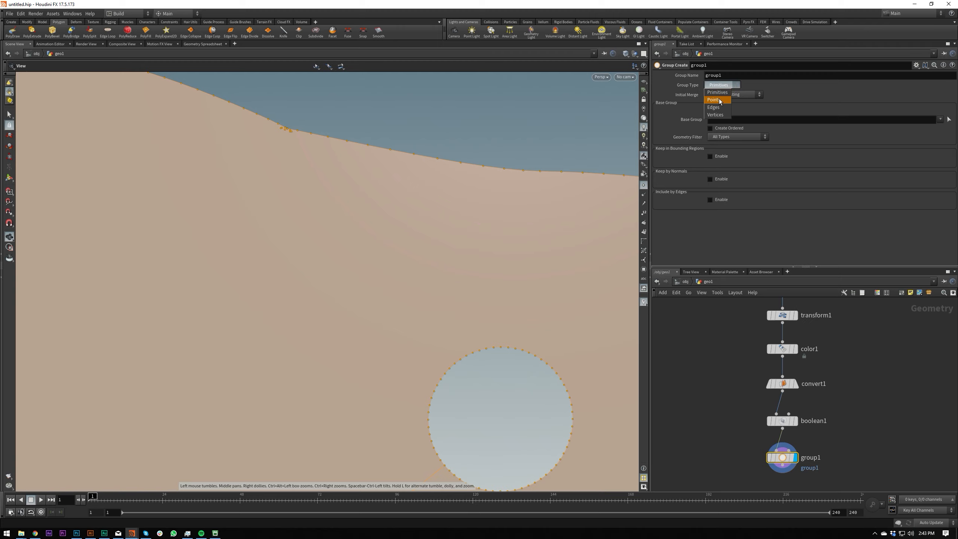
left_click(720, 101)
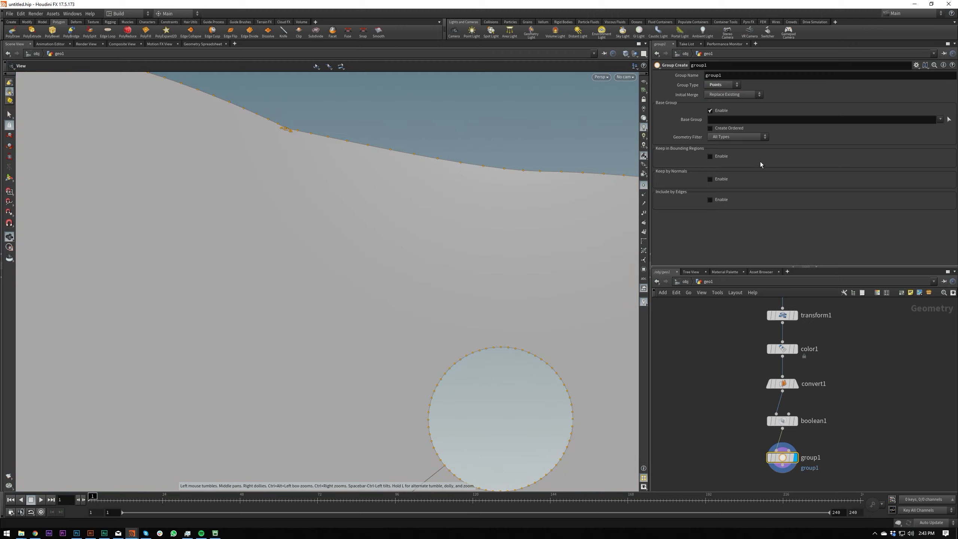
Disable the group's base group and enable Include by Edges with Unshared Edges.
left_click(711, 110)
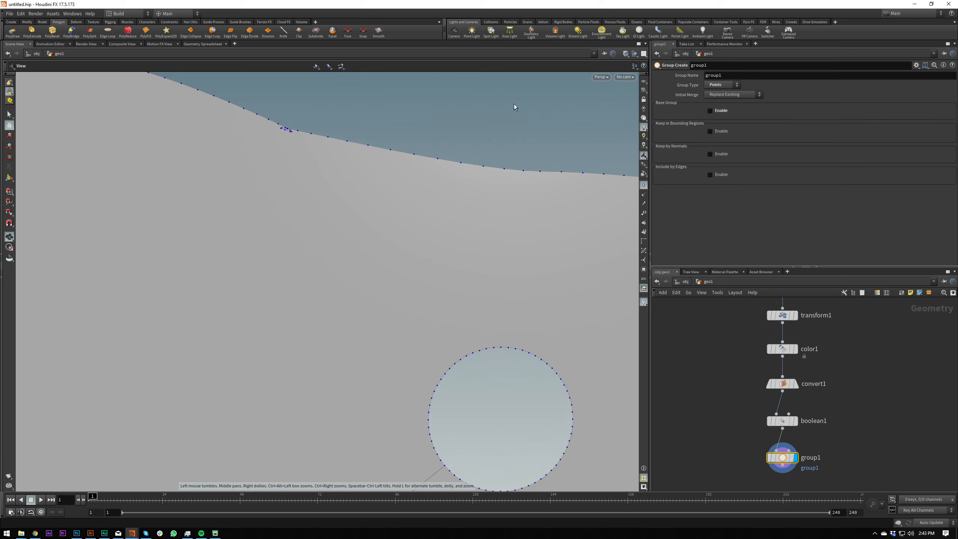
left_click(711, 174)
left_click(729, 248)
right_click_drag(281, 126, 228, 206)
right_click_drag(288, 148, 261, 197)
middle_click_drag(392, 188, 342, 167)
right_click_drag(343, 167, 463, 186)
middle_click_drag(464, 185, 526, 179)
Add a Delete node directly below the Group node and display it.
middle_click_drag(889, 436, 883, 373)
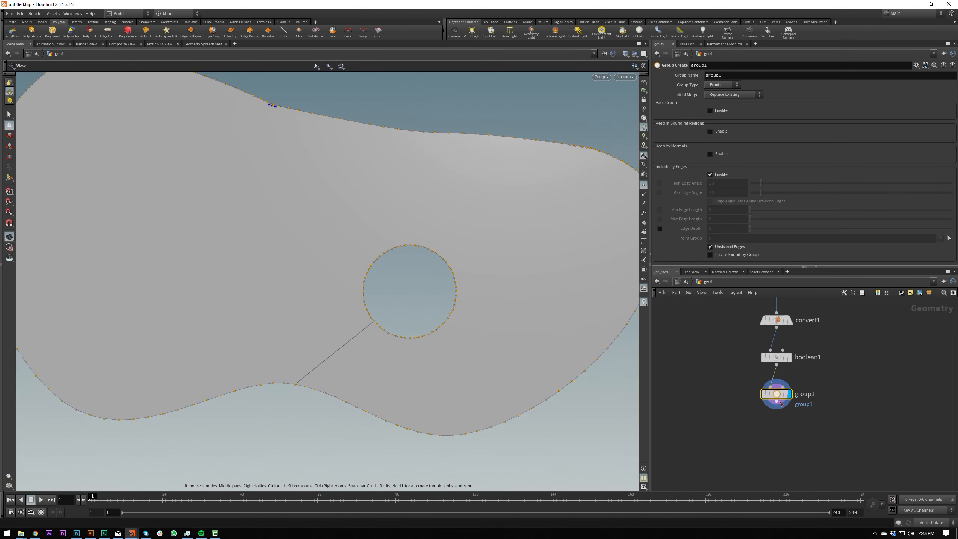
left_click(777, 402)
key("Tab")
type("del")
key("Return")
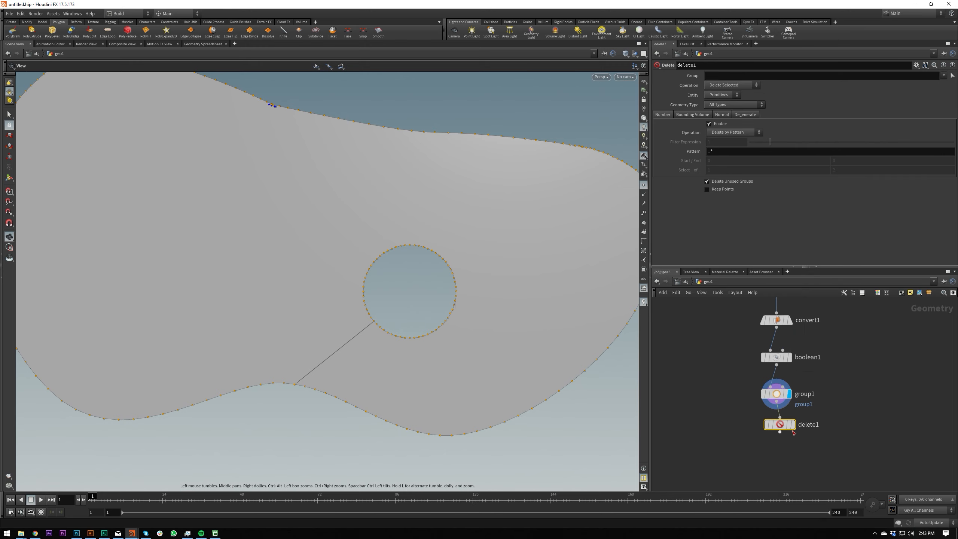
left_click_drag(780, 425, 777, 428)
left_click(789, 430)
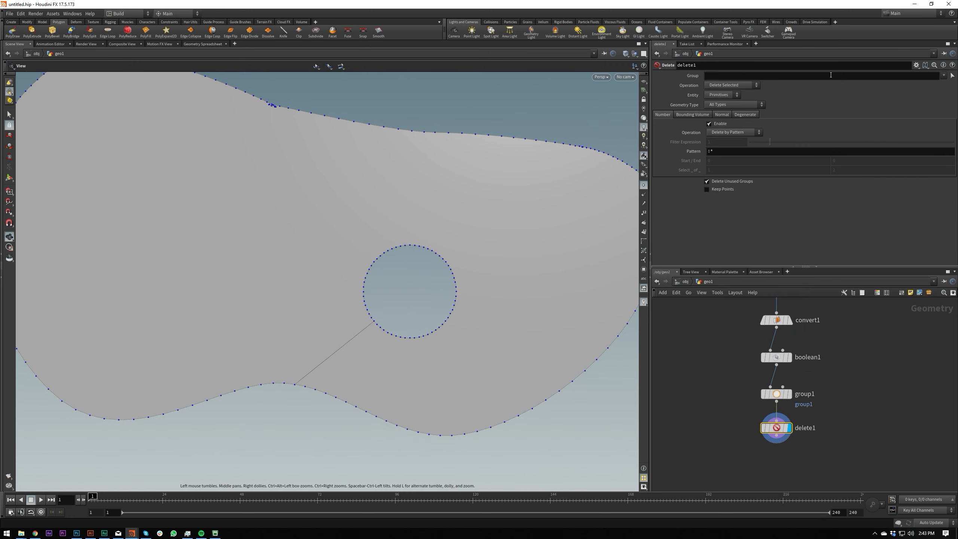
Set the Delete node to act on group1 with entity Points and operation Delete Non-Selected.
left_click(945, 76)
left_click(938, 84)
left_click(721, 95)
left_click(723, 103)
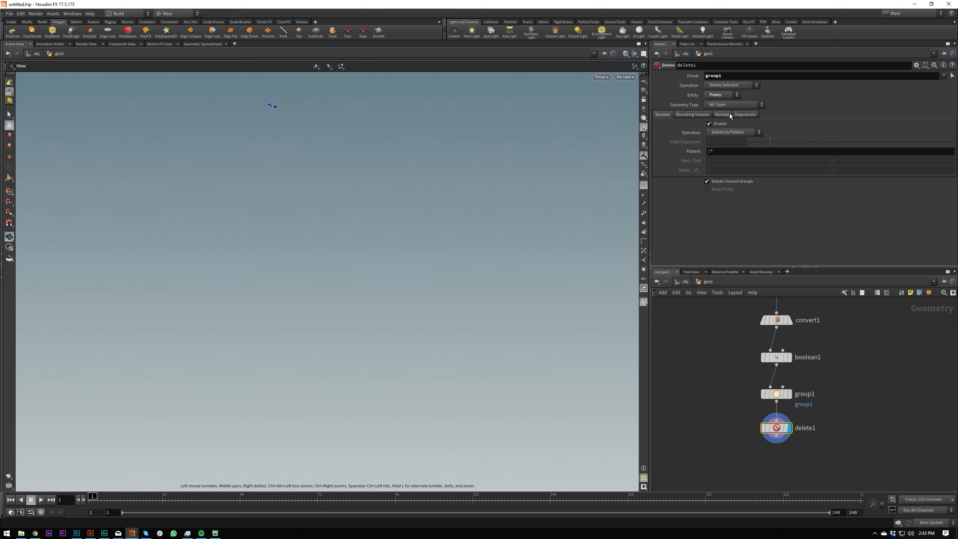
left_click(743, 86)
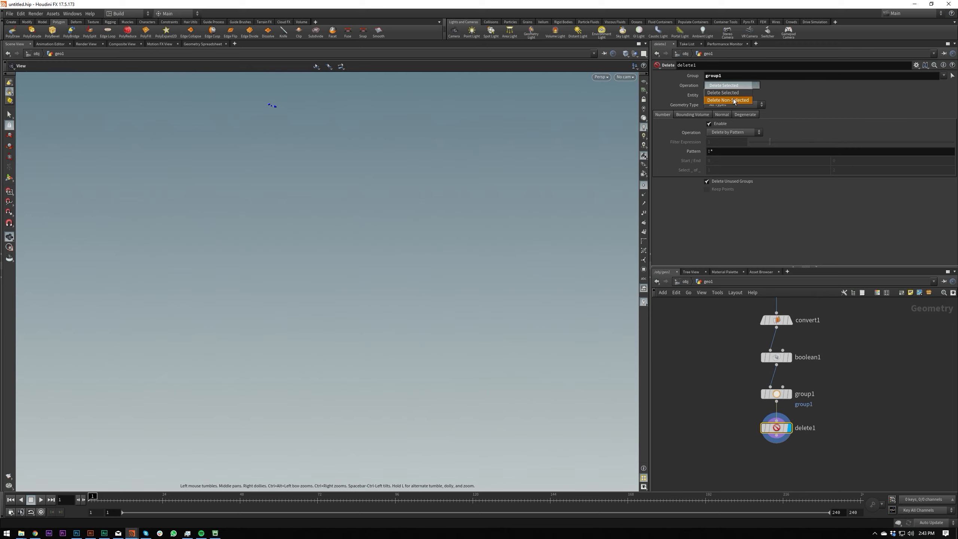
left_click(728, 100)
mouse_move(273, 125)
right_mouse_down()
mouse_move(299, 78)
mouse_move(331, 139)
mouse_move(261, 188)
right_mouse_up()
mouse_move(260, 188)
left_mouse_down()
mouse_move(284, 166)
mouse_move(340, 151)
left_mouse_up()
right_click_drag(340, 151, 338, 188)
left_click_drag(339, 188, 268, 146)
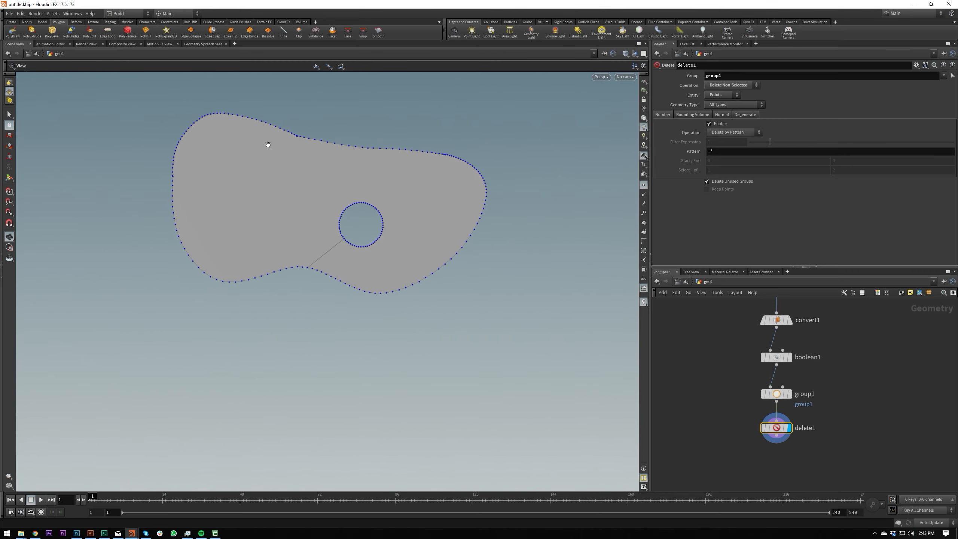
mouse_move(268, 146)
right_mouse_down()
mouse_move(389, 143)
mouse_move(396, 229)
right_mouse_up()
left_click_drag(396, 229, 468, 260)
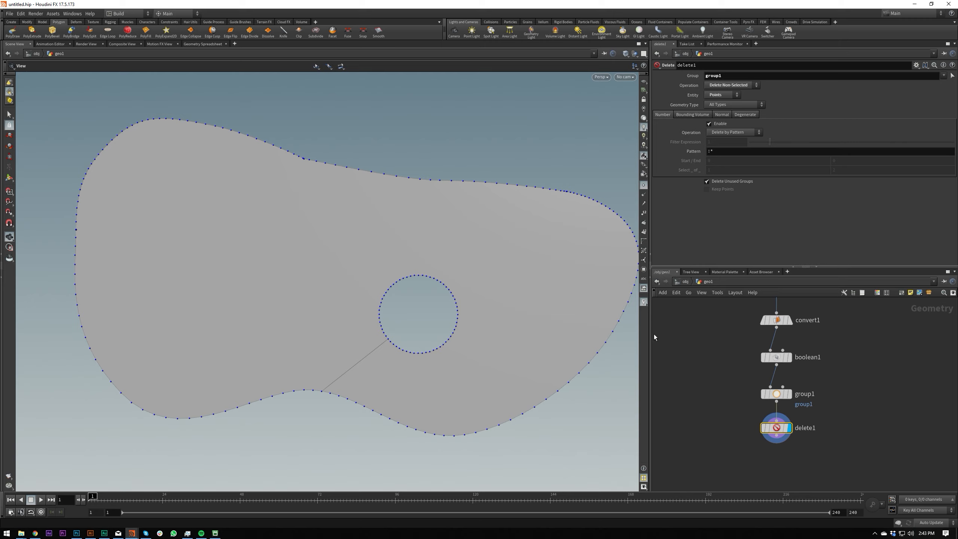
Add a Divide node after the Delete node, display it and enable Remove Shared Edges.
middle_click_drag(694, 391, 689, 313)
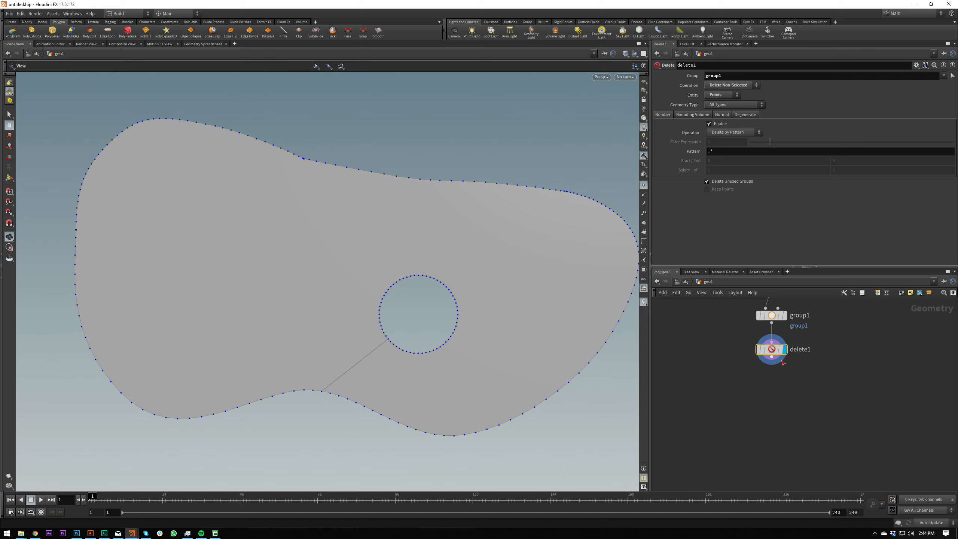
key("Tab")
left_click(777, 374)
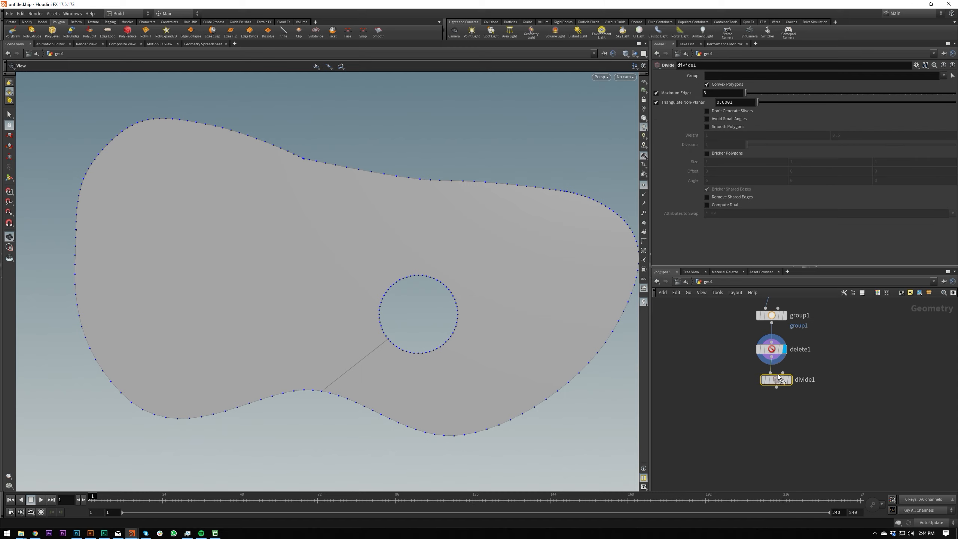
left_click(775, 378)
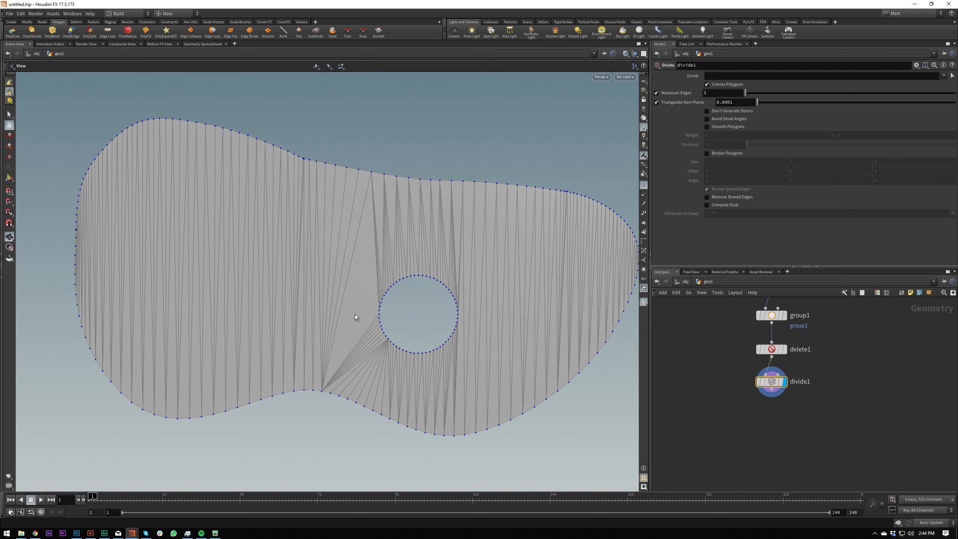
left_click(722, 199)
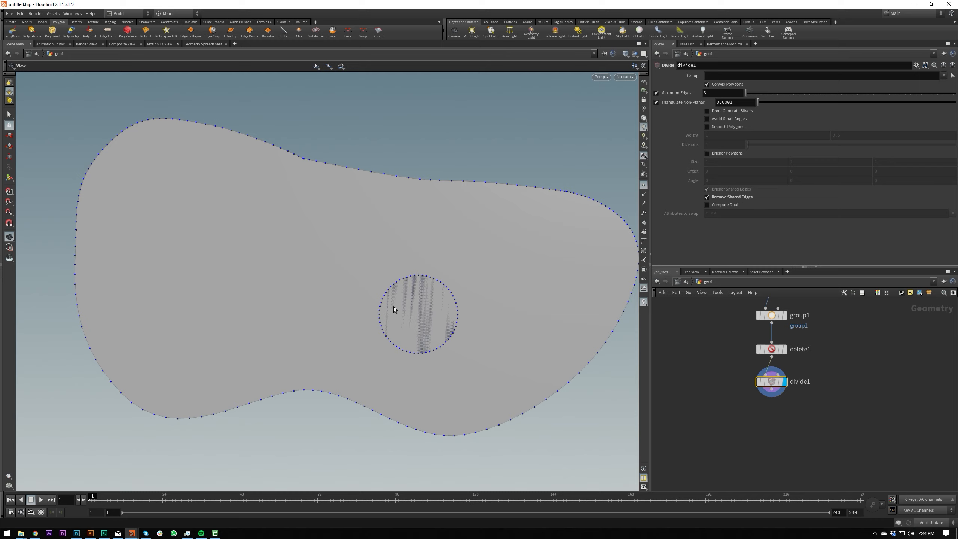
key("Escape")
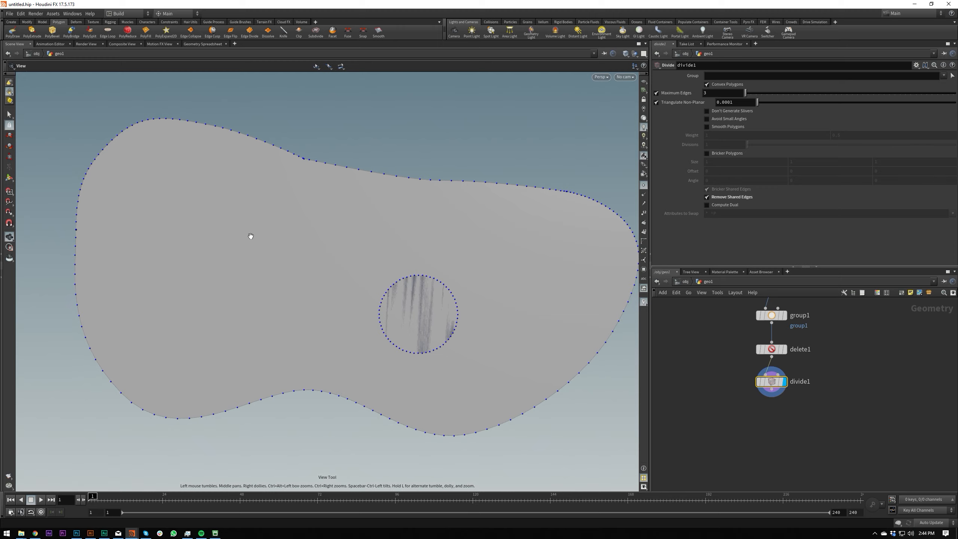
Examine the blob's outline and inner circle in both wireframe and Smooth Shaded display, ending in wireframe.
key("shift+w")
middle_click_drag(408, 304, 381, 281)
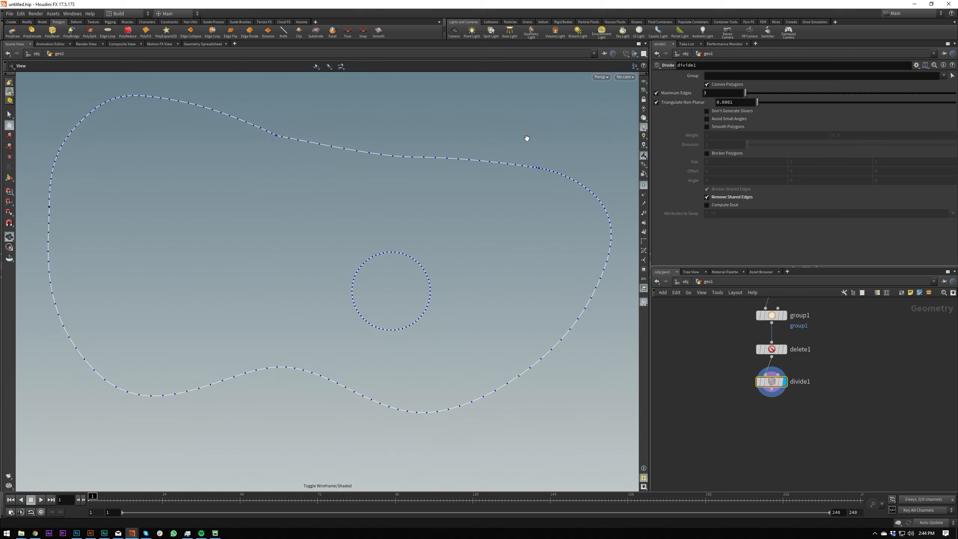
left_click(625, 54)
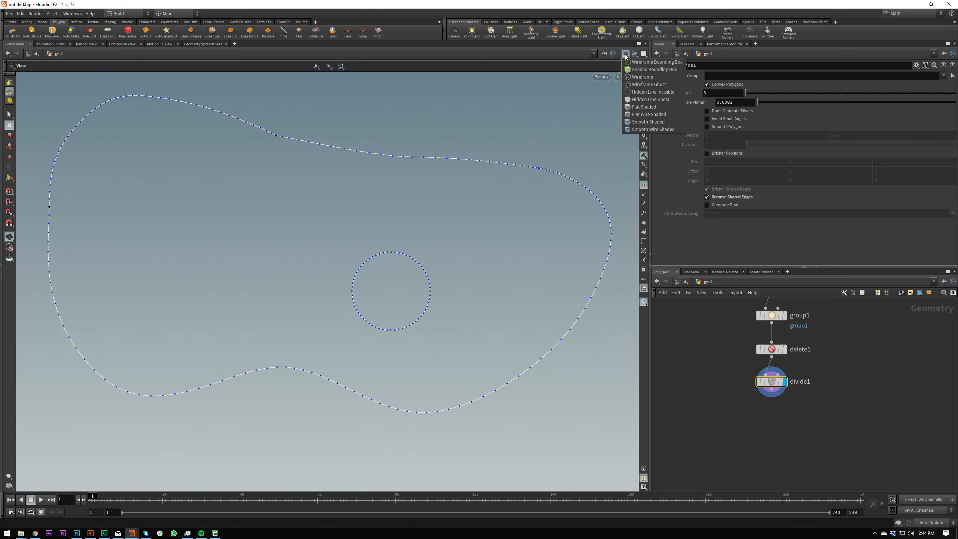
left_click(649, 122)
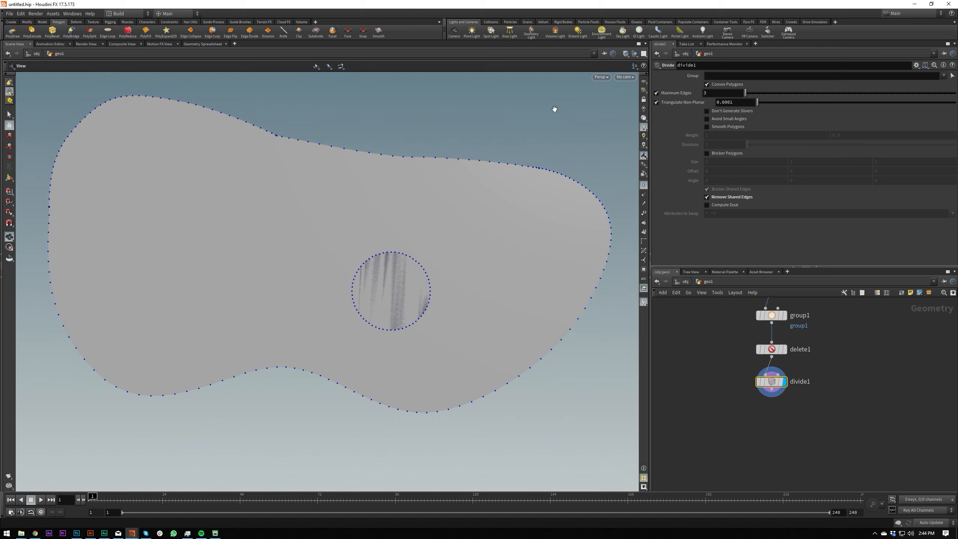
key("w")
mouse_move(379, 214)
middle_mouse_down()
mouse_move(404, 205)
mouse_move(392, 200)
middle_mouse_up()
mouse_move(392, 199)
left_mouse_down()
mouse_move(348, 231)
mouse_move(353, 217)
mouse_move(403, 259)
left_mouse_up()
key("w")
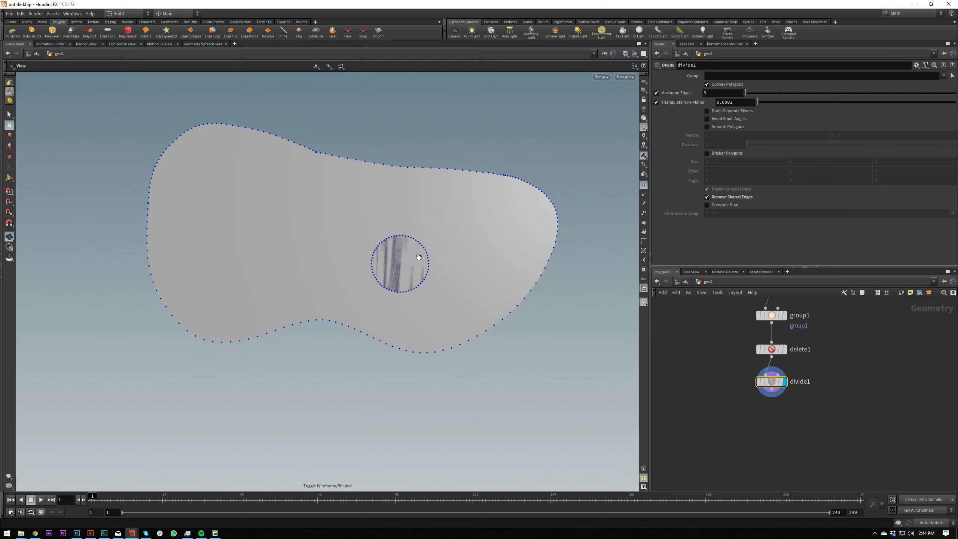
key("w")
mouse_move(377, 262)
left_mouse_down()
mouse_move(364, 229)
mouse_move(398, 188)
mouse_move(411, 205)
left_mouse_up()
middle_click_drag(411, 204, 396, 200)
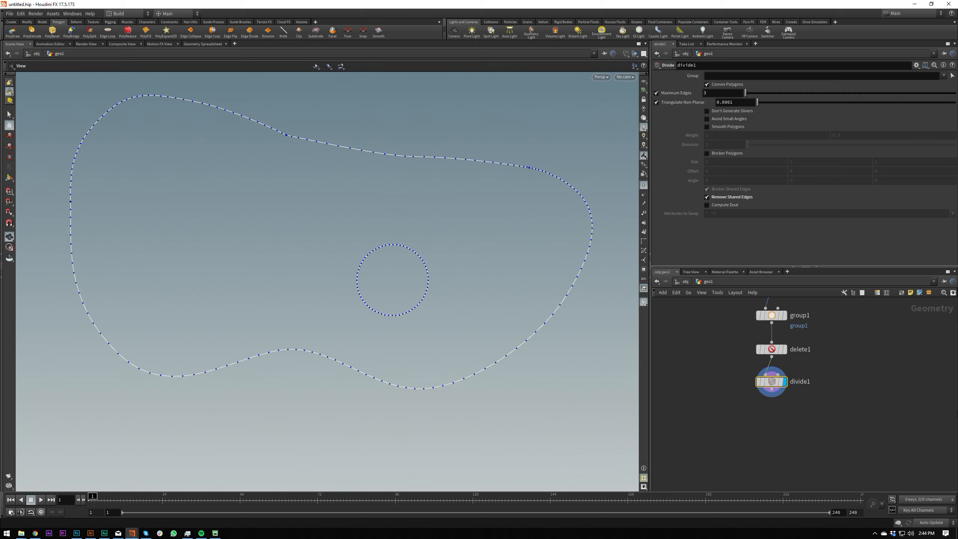
Add a Fuse node after the Divide node and display it.
key("Tab")
type("fuse")
key("Return")
left_click(771, 418)
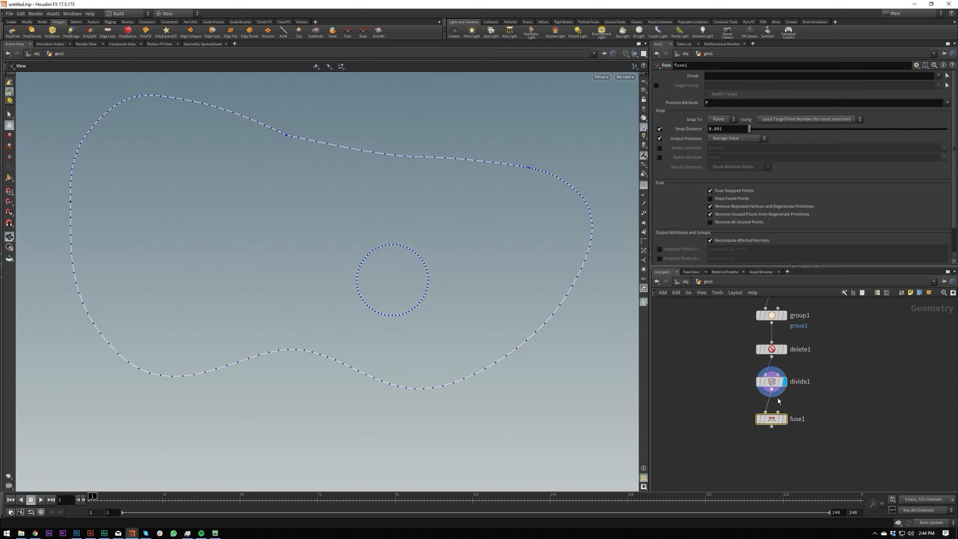
left_click(786, 419)
Compare the outline's points on the blob's upper edge with the Fuse node bypassed and active.
scroll(543, 177, "up", 8)
left_click(759, 418)
key("b")
key("b")
key("b")
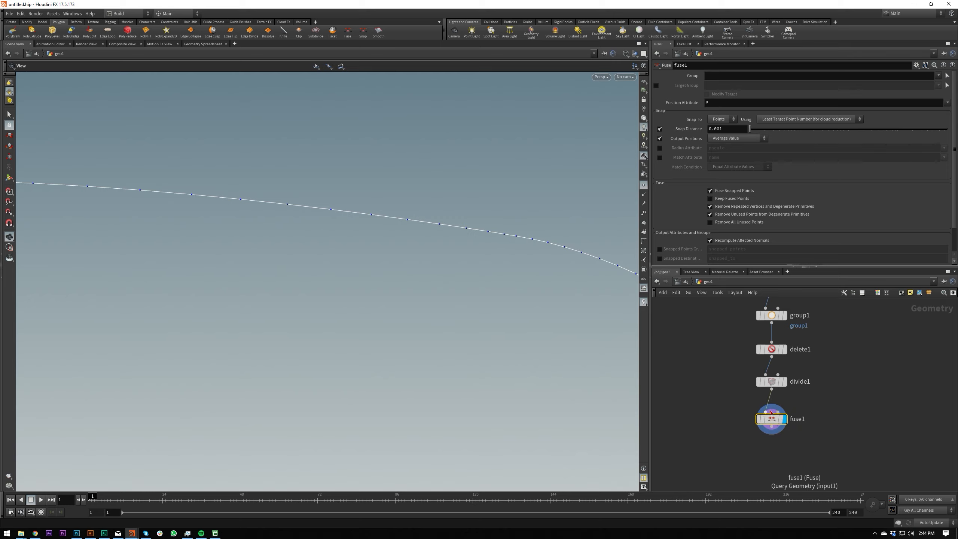
scroll(494, 228, "down", 6)
scroll(494, 228, "down", 7)
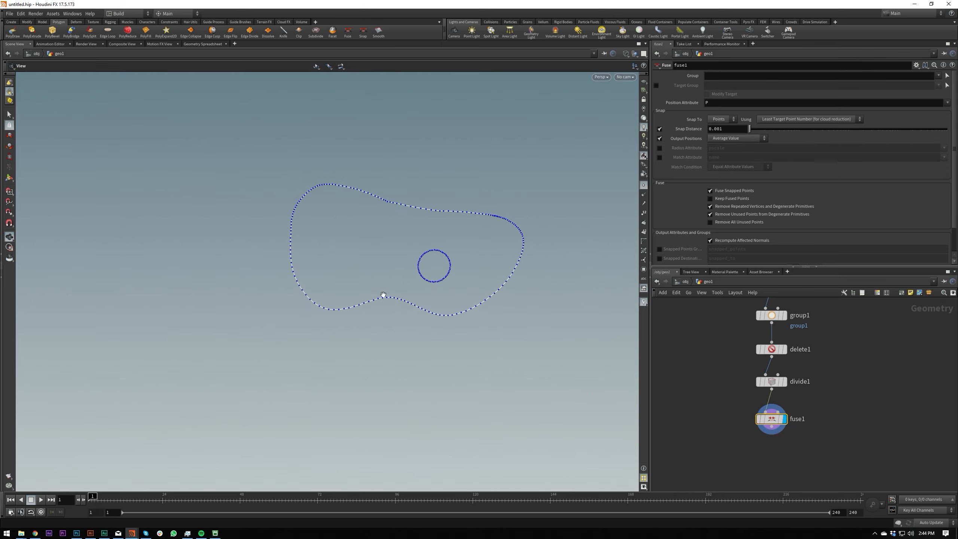
middle_click_drag(453, 256, 441, 272)
scroll(485, 234, "up", 2)
mouse_move(747, 440)
middle_mouse_down()
mouse_move(754, 365)
mouse_move(749, 434)
middle_mouse_up()
left_click(763, 422)
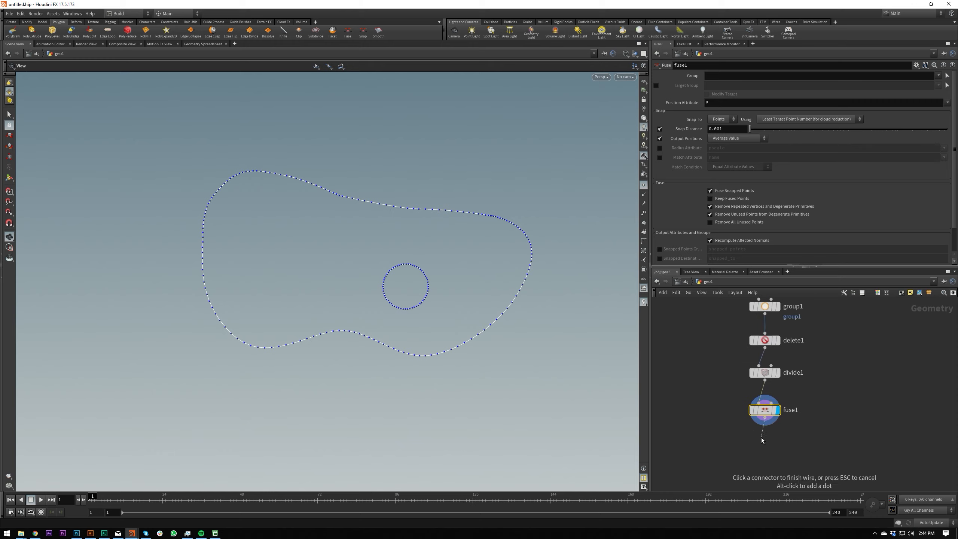
key("Tab")
type("re")
key("Escape")
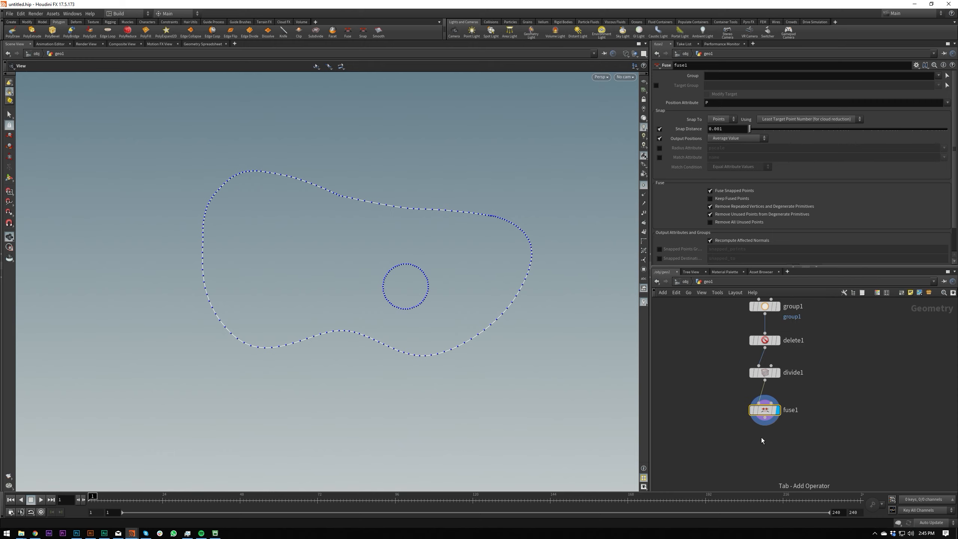
Add a Resample node after the Fuse node and display it.
left_click(766, 419)
key("Tab")
type("res")
key("Return")
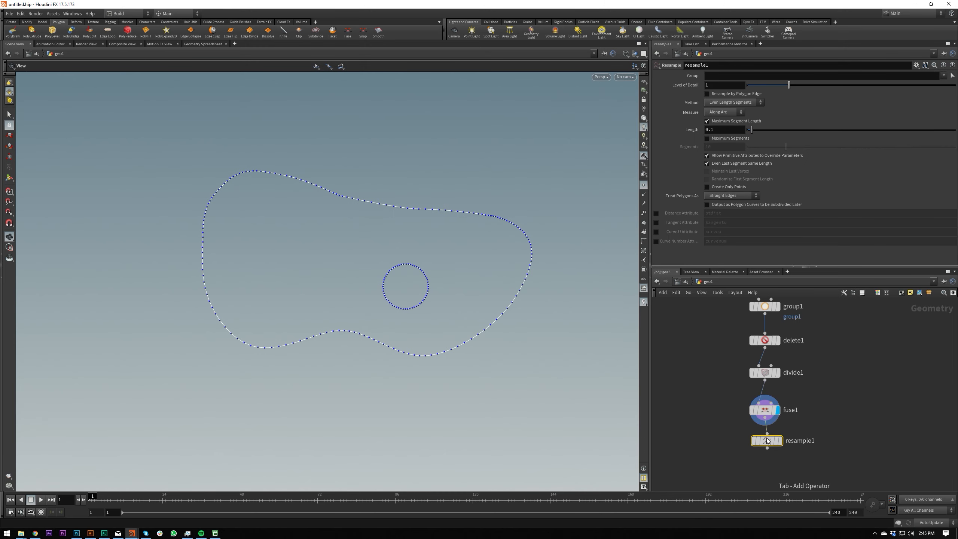
left_click(765, 445)
left_click(778, 446)
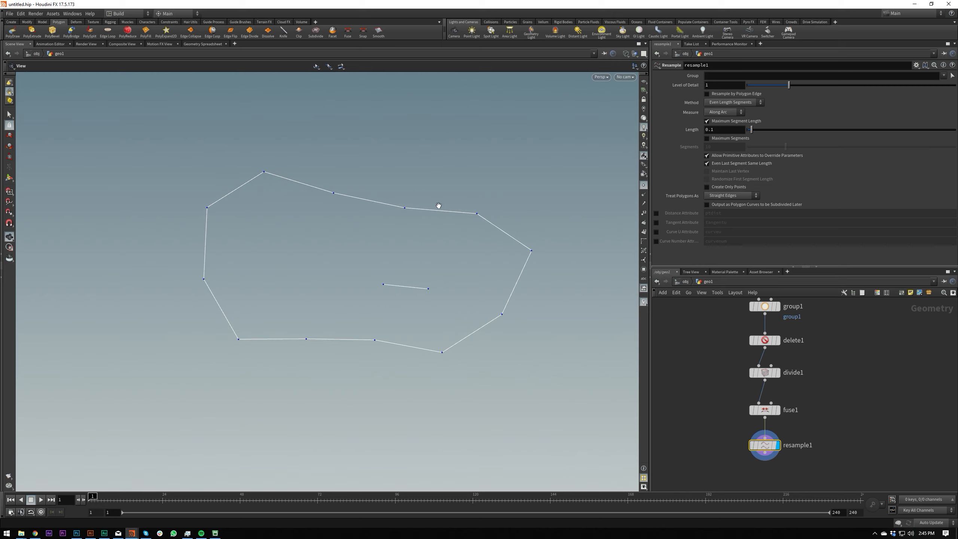
Set the Resample node's maximum segment length to 0.05.
left_click(730, 129)
type("05")
key("Return")
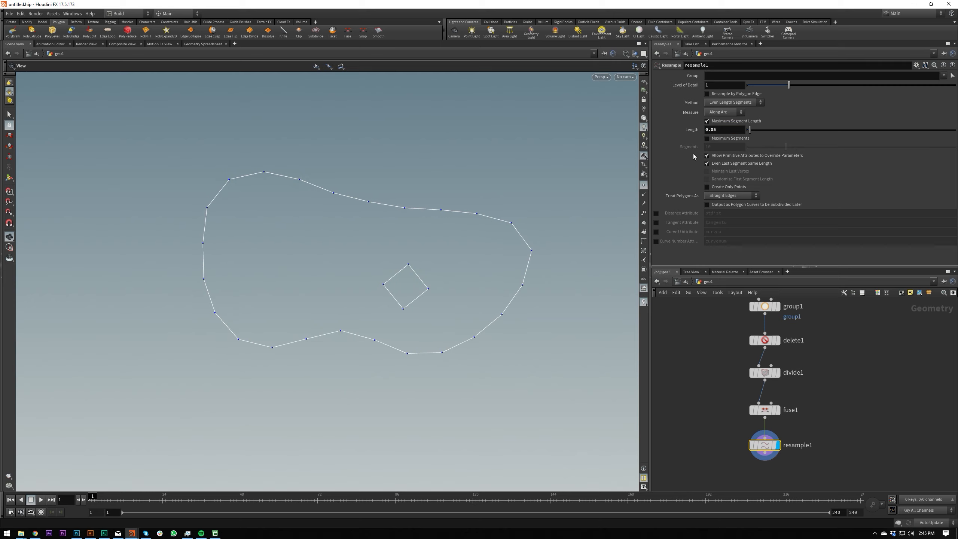
Set the Resample node's maximum segment length to 0.02.
key("BackSpace")
type("2")
key("Return")
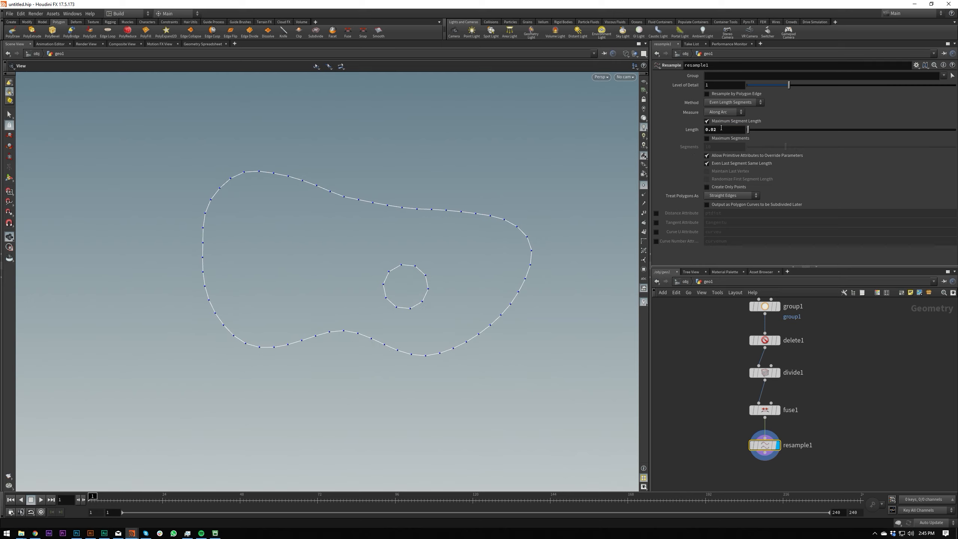
Set the Resample node's maximum segment length to 0.01.
left_click(723, 127)
key("BackSpace")
type("1")
key("Return")
left_click(723, 129)
type("1")
key("Return")
scroll(486, 192, "up", 3)
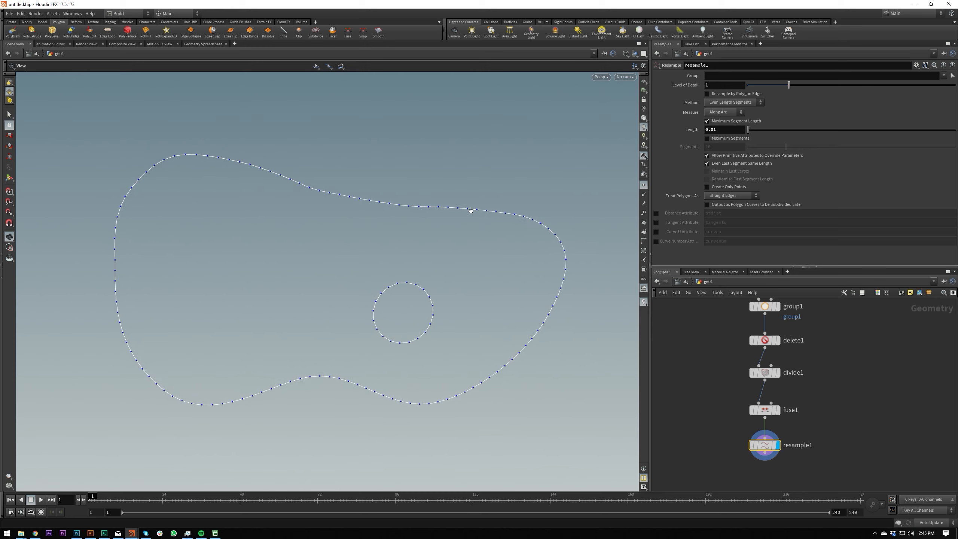
left_click_drag(397, 232, 487, 217)
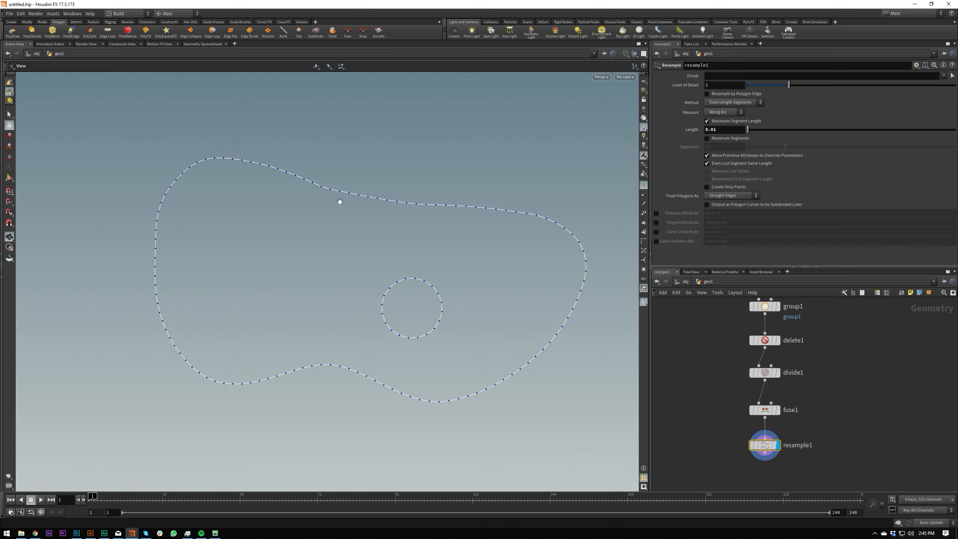
Add a Convert node after the Resample node and display it.
middle_click_drag(725, 441, 722, 401)
middle_click_drag(727, 441, 725, 430)
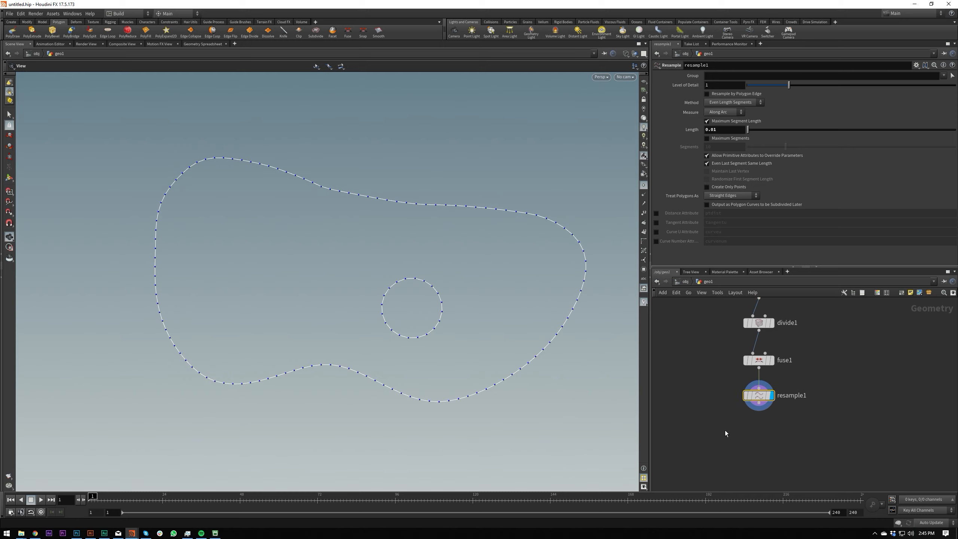
key("Tab")
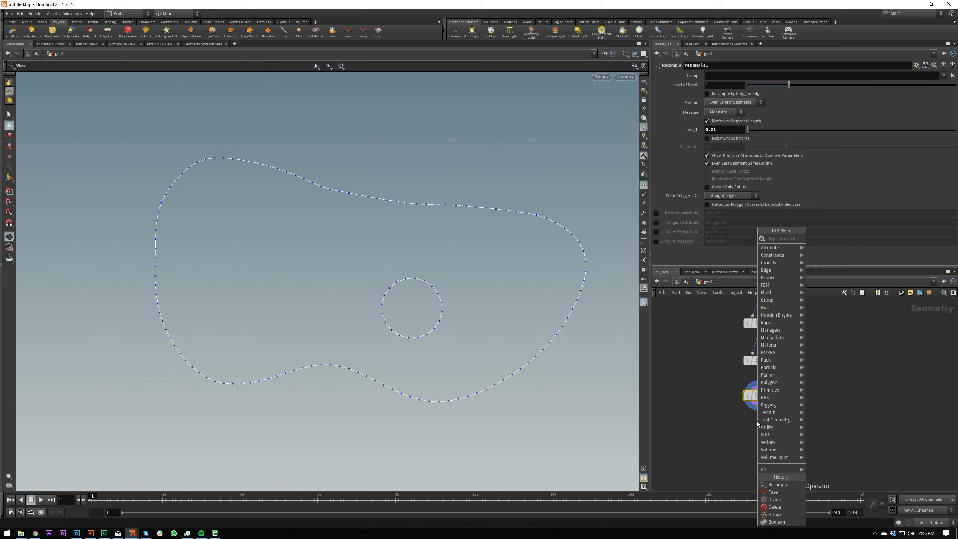
type("conve")
key("Return")
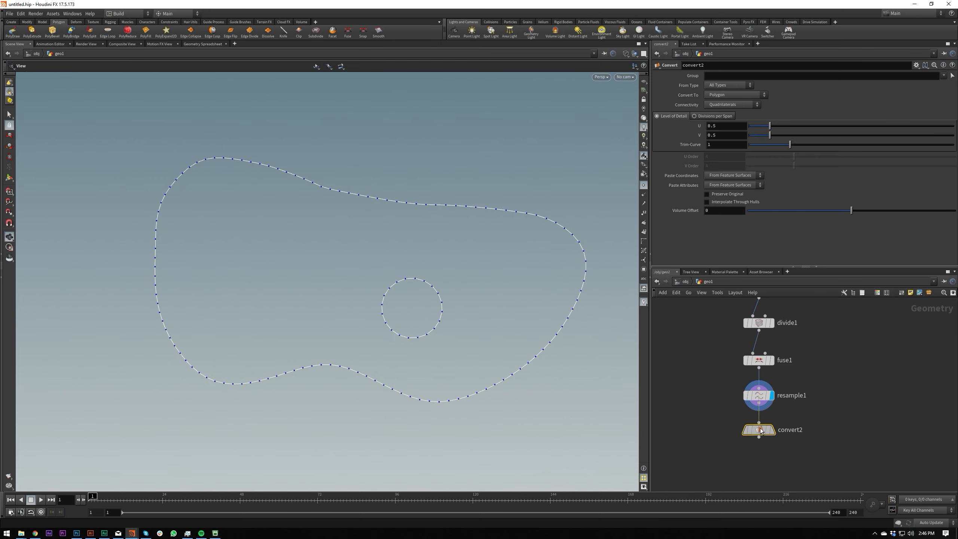
left_click(759, 430)
scroll(764, 465, "down", 3)
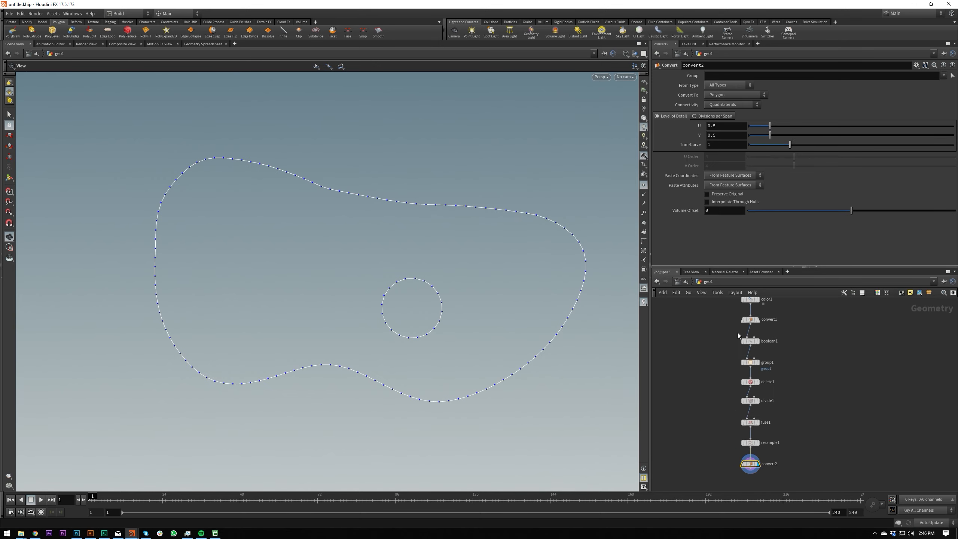
Set the new Convert node to convert the outline to a NURBS curve.
scroll(741, 477, "up", 2)
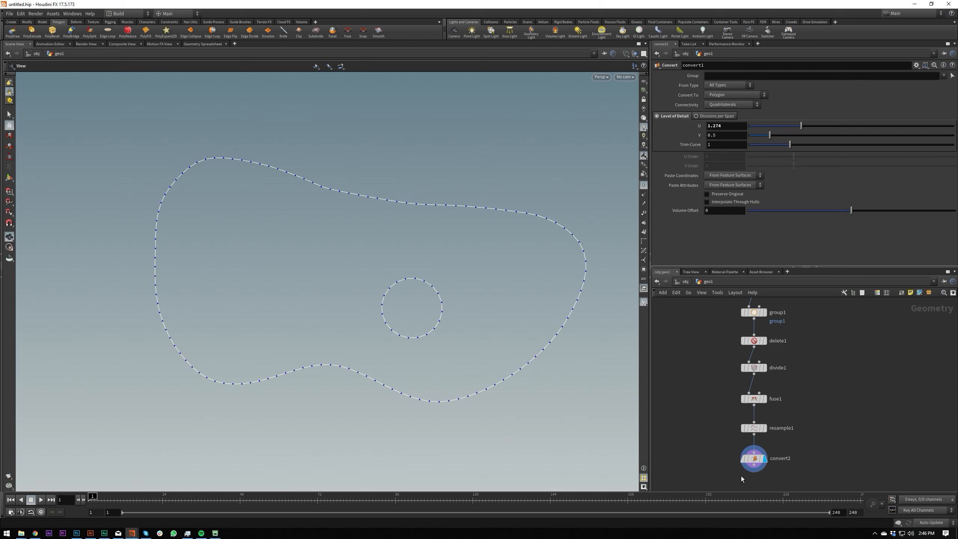
left_click(728, 95)
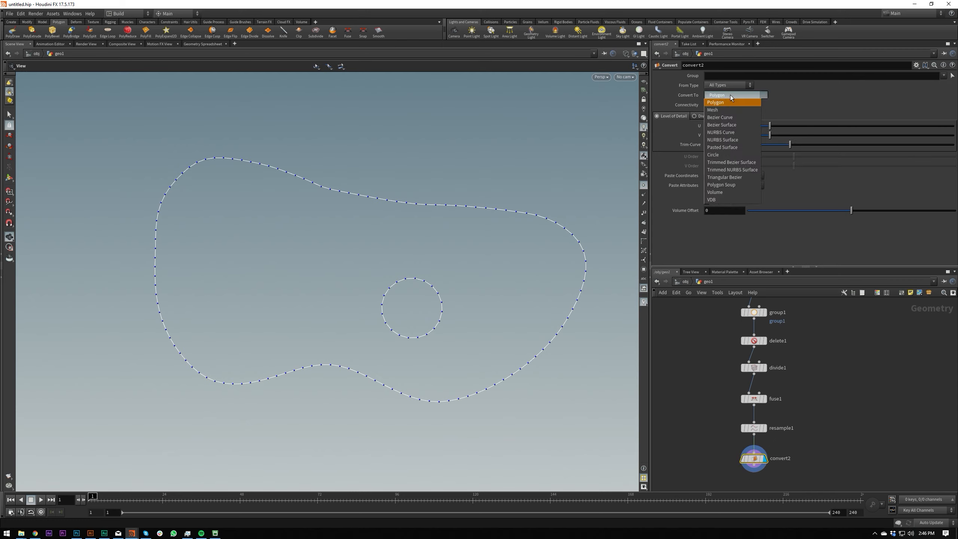
left_click(737, 131)
middle_click_drag(738, 434, 726, 387)
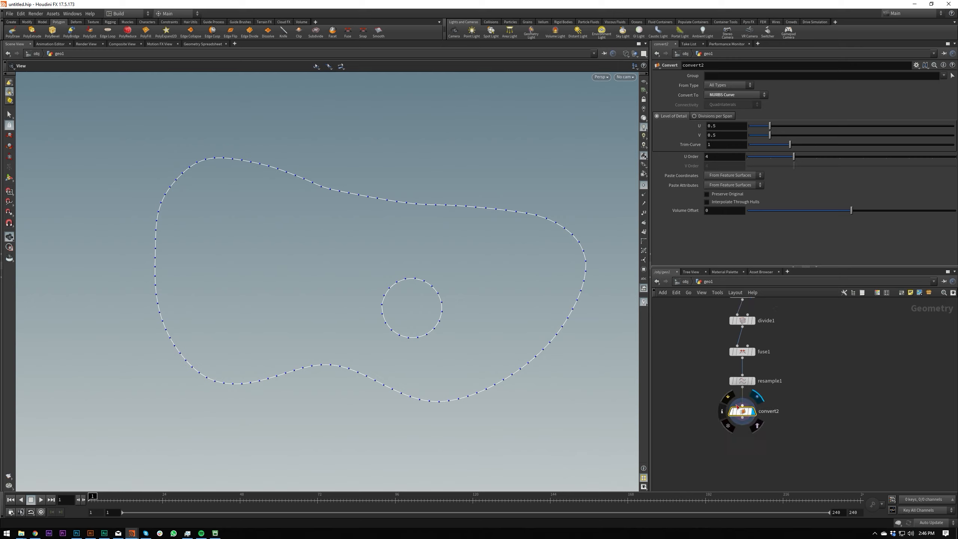
Hide the points, compare the outline with the second Convert node bypassed and active, and show the points again.
left_click(645, 186)
key("b")
key("b")
key("b")
key("b")
key("b")
Raise the Resample node's maximum segment length to 0.045 to try a coarser NURBS curve.
key("b")
key("b")
key("b")
key("b")
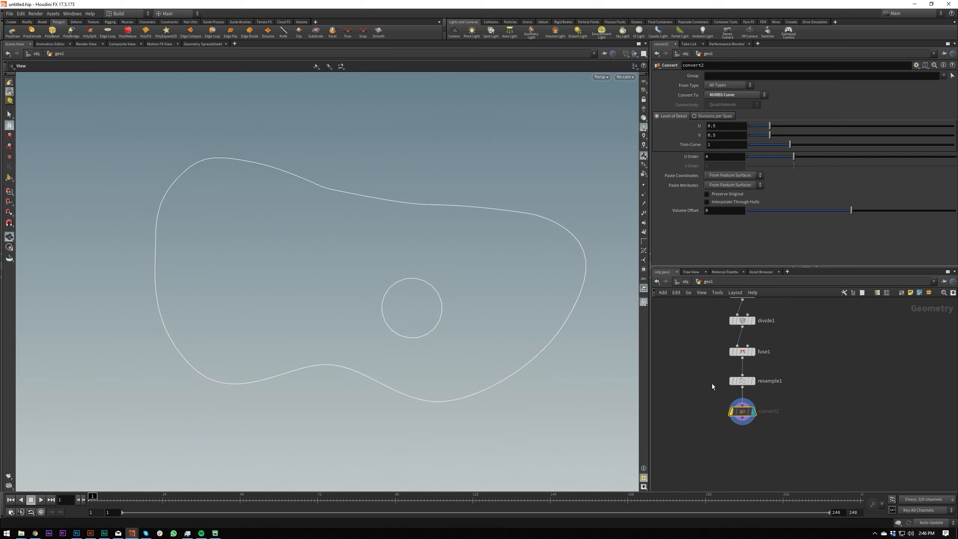
left_click(643, 185)
left_click(749, 381)
left_click_drag(774, 433, 776, 434)
key("b")
left_click_drag(718, 397, 779, 373)
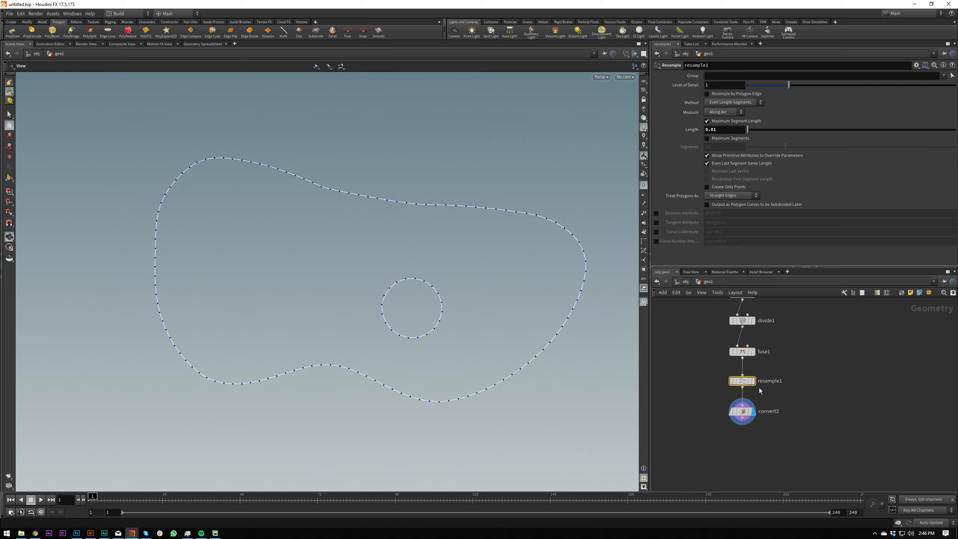
middle_click_drag(723, 132, 702, 138)
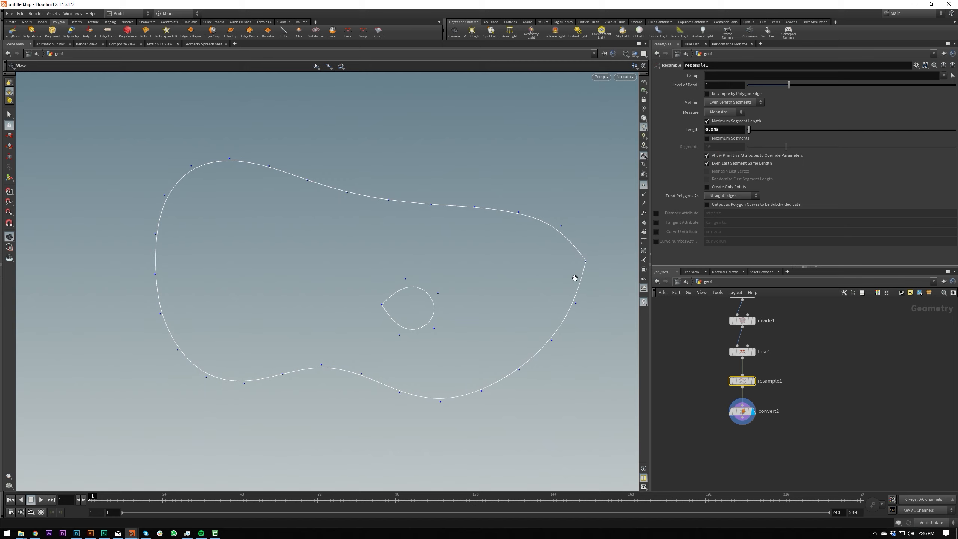
Inspect the seams of the coarser outline and inner hole, and undo the last segment length change.
scroll(474, 283, "up", 2)
scroll(474, 283, "up", 2)
middle_click_drag(358, 299, 323, 325)
scroll(324, 325, "down", 3)
middle_click_drag(321, 329, 279, 306)
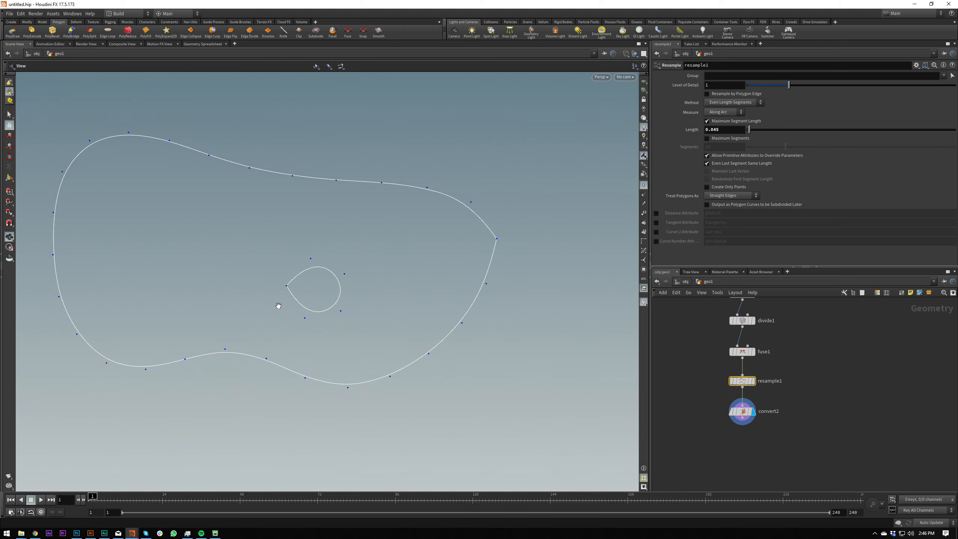
left_click_drag(278, 306, 285, 272)
scroll(290, 310, "down", 2)
middle_click_drag(306, 328, 378, 338)
scroll(408, 310, "down", 1)
right_click_drag(407, 310, 399, 307)
middle_click_drag(400, 307, 379, 309)
right_click_drag(379, 309, 428, 275)
middle_click_drag(429, 275, 436, 280)
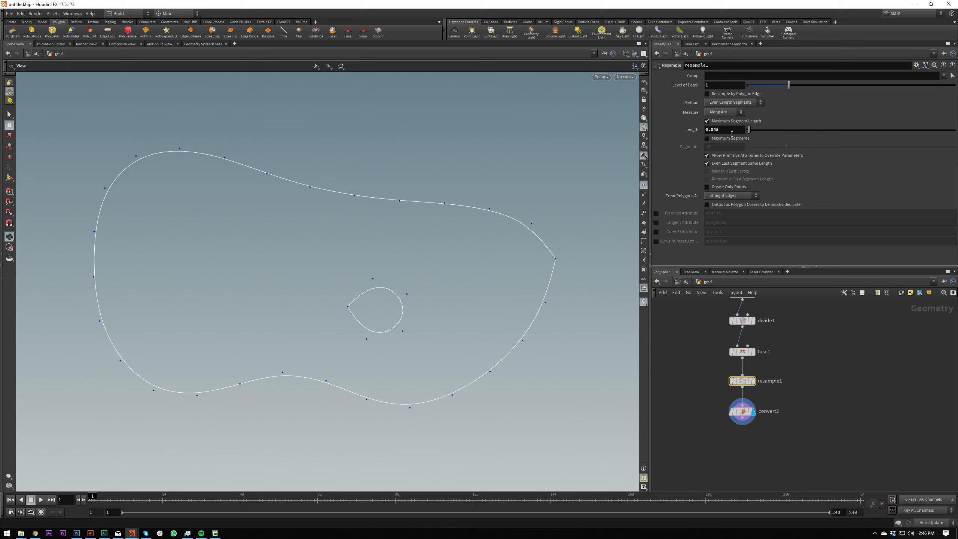
key("ctrl+z")
Add an Ends node after the second Convert node, align it below, and display it.
middle_click_drag(728, 449, 735, 407)
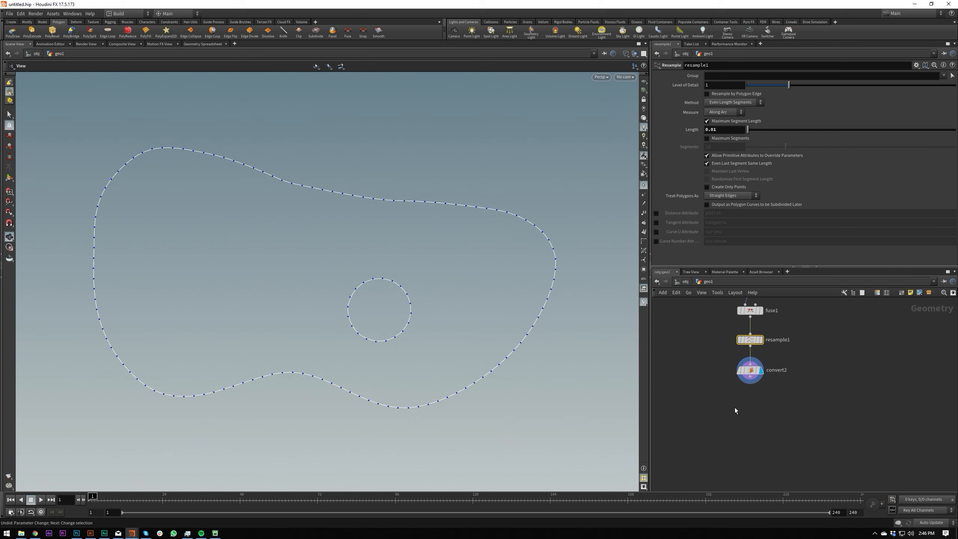
key("Tab")
type("null")
key("Return")
left_click(736, 407)
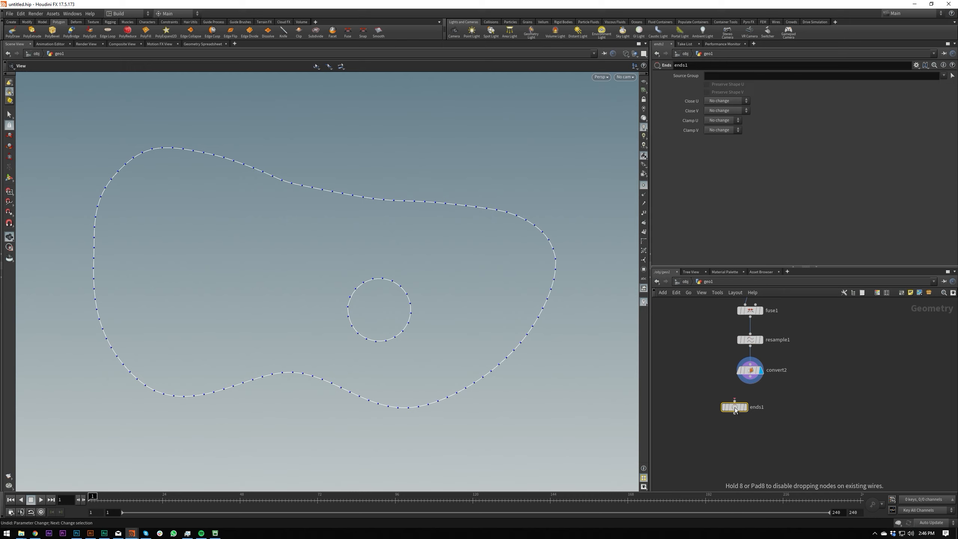
left_click_drag(735, 406, 751, 398)
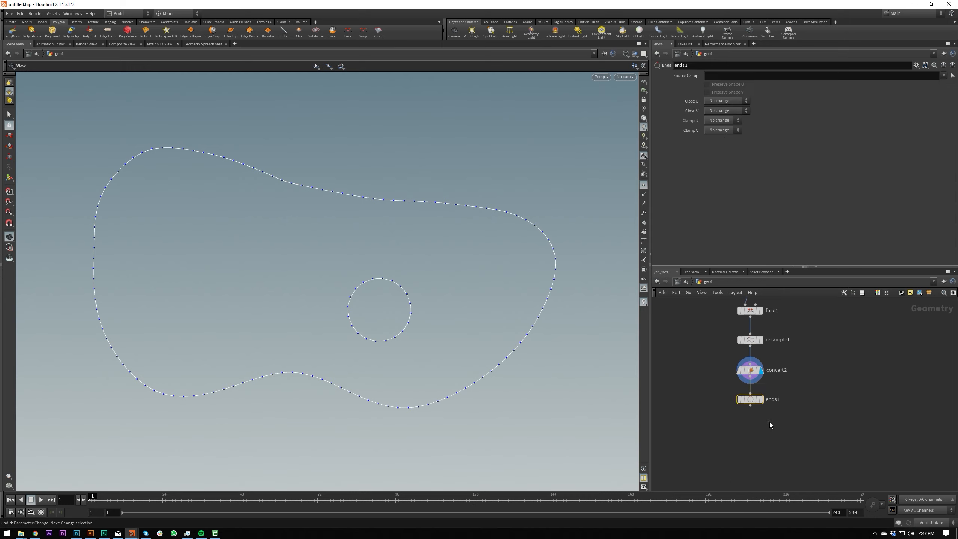
key("r")
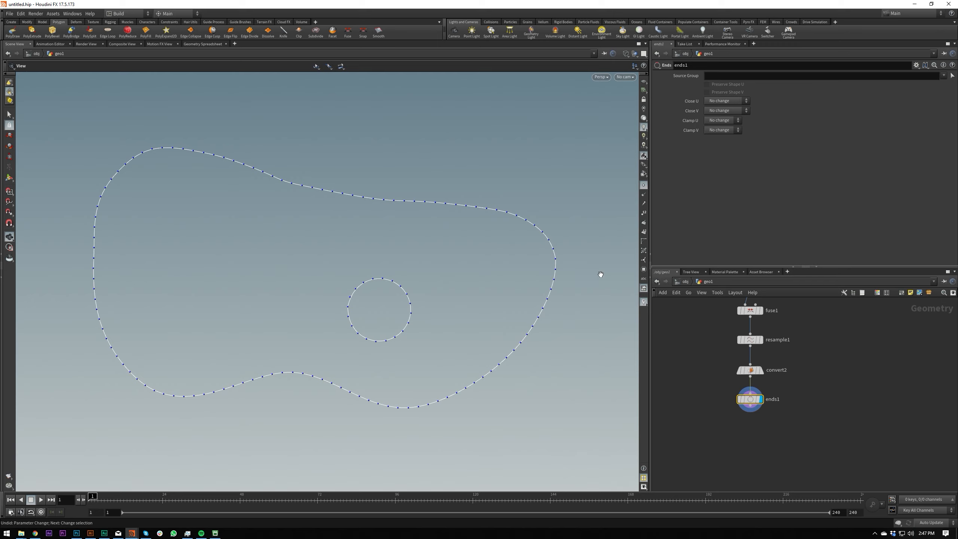
Set the Ends node's Close U option to Open and check the seams of the outline and hole.
left_click(729, 104)
left_click(723, 110)
scroll(548, 269, "up", 2)
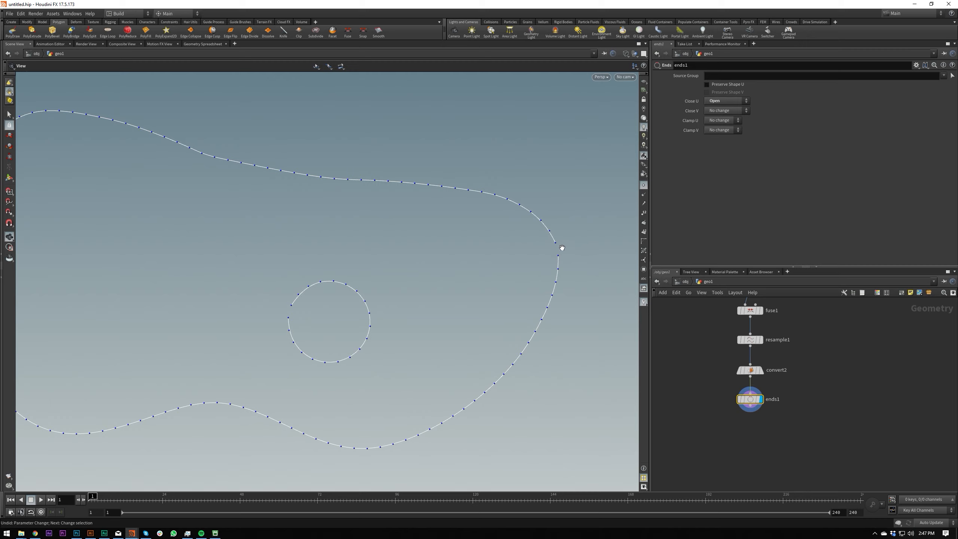
key("h")
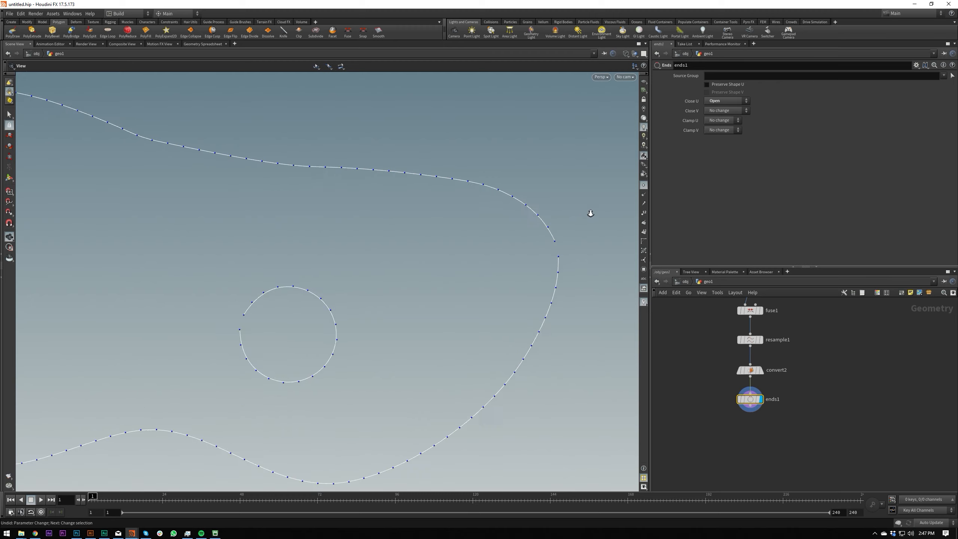
middle_click_drag(468, 321, 479, 284)
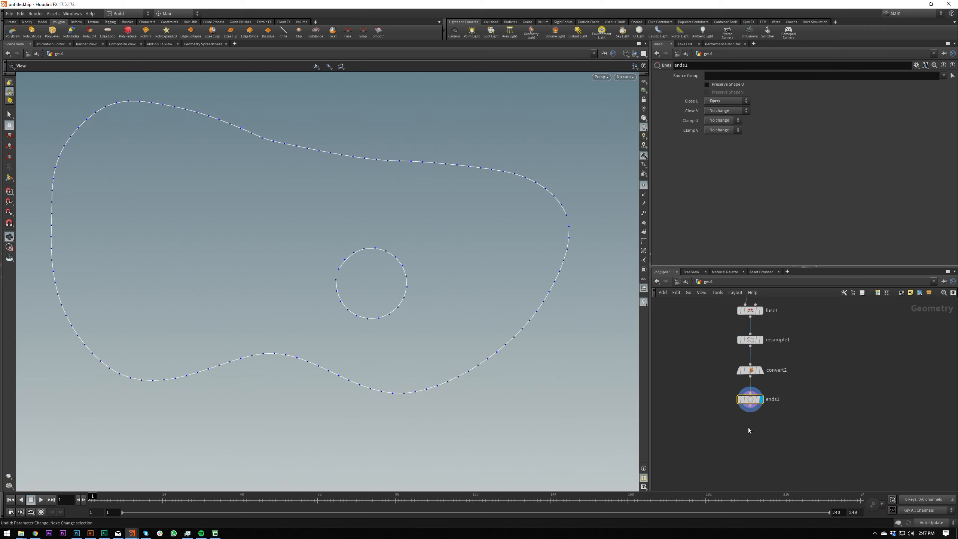
Add a second Ends node after the first one and display it.
key("Tab")
type("co")
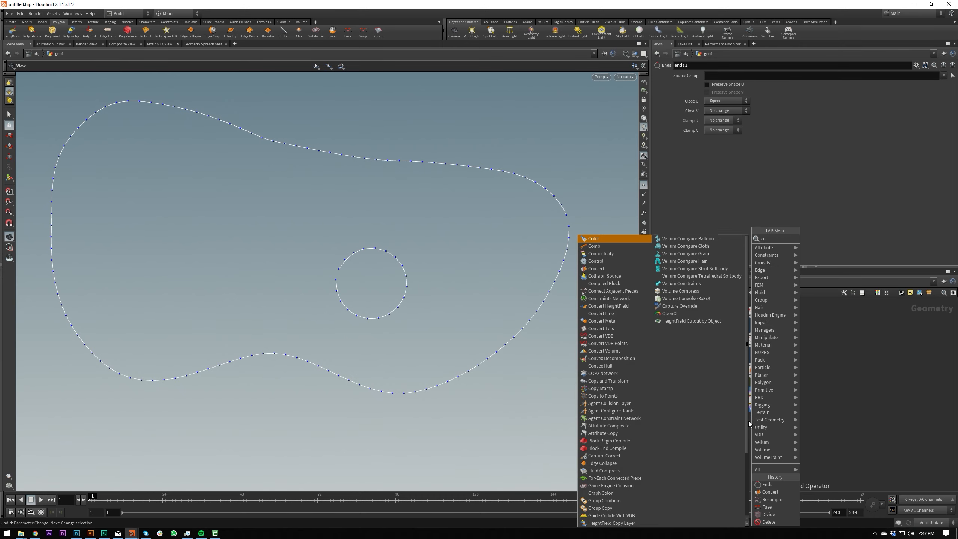
key("Return")
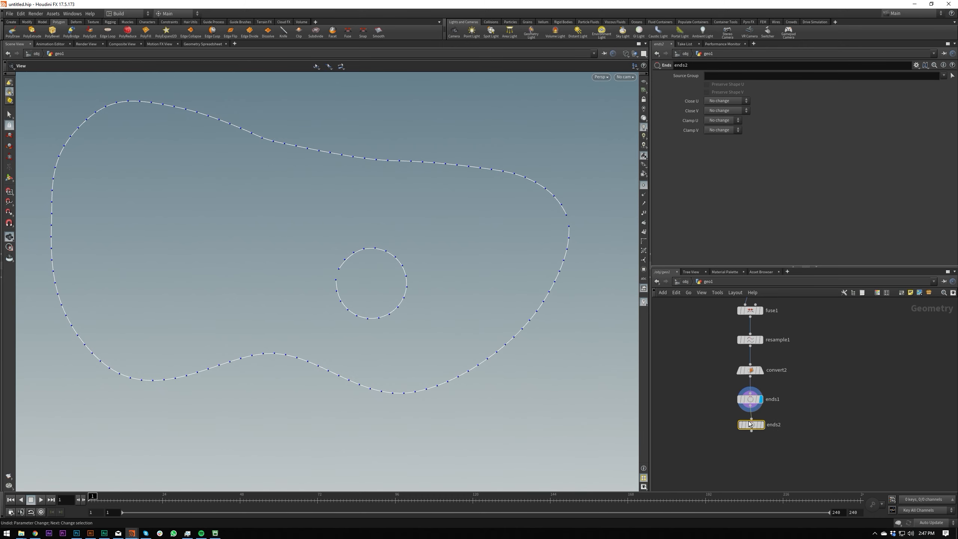
left_click(749, 427)
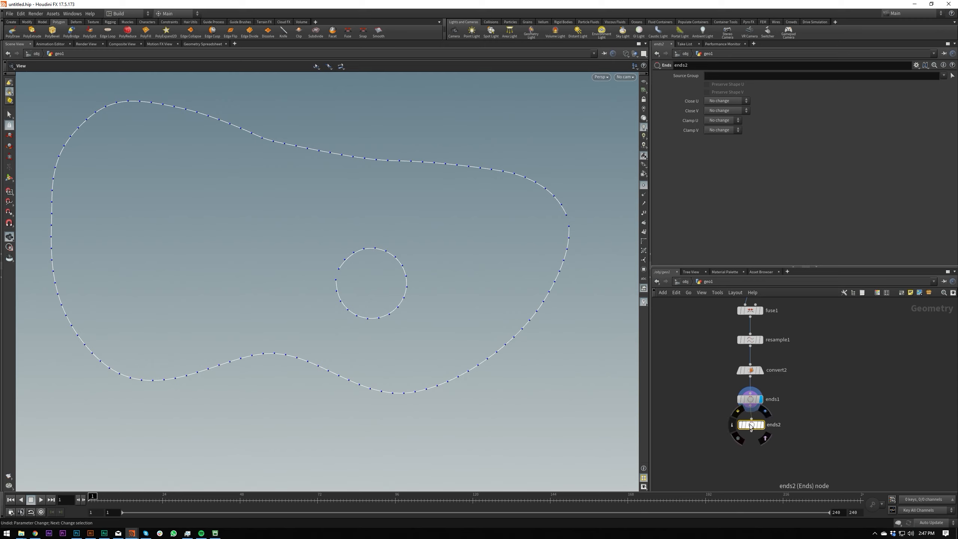
Set the second Ends node's Close U option to Close Rounded and check the outline's closed seams.
left_click(736, 101)
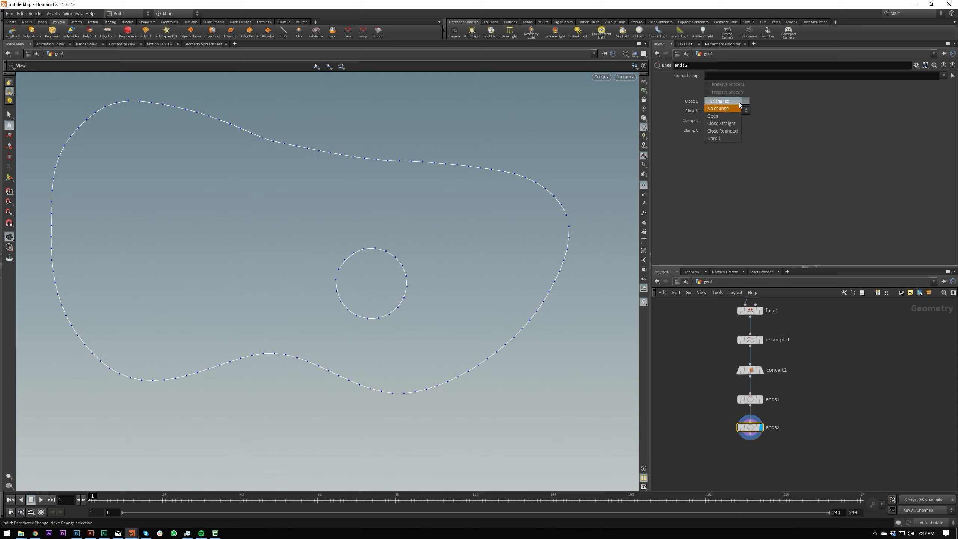
left_click(732, 131)
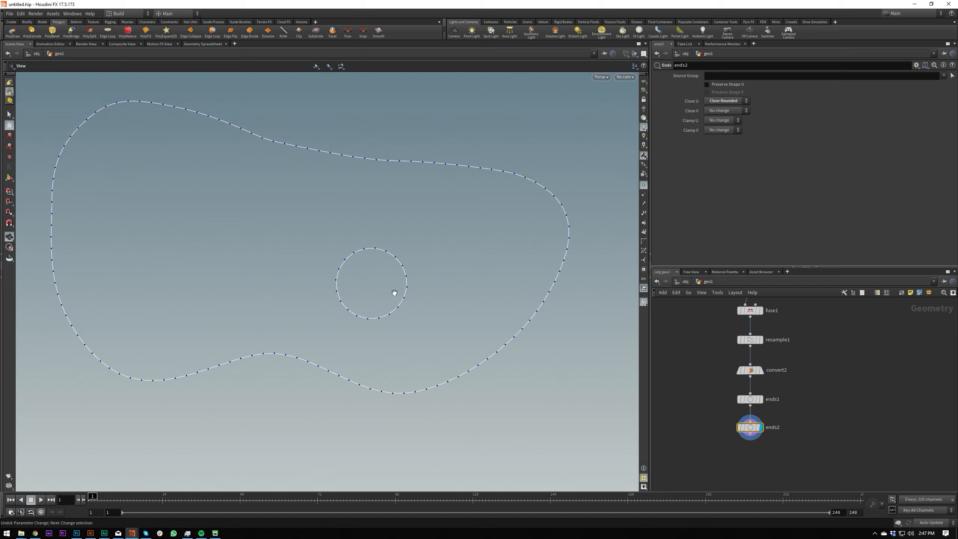
scroll(332, 279, "up", 5)
middle_click_drag(514, 235, 470, 235)
right_click_drag(467, 245, 422, 285)
middle_click_drag(494, 223, 389, 244)
right_click_drag(389, 243, 480, 246)
middle_click_drag(481, 247, 504, 251)
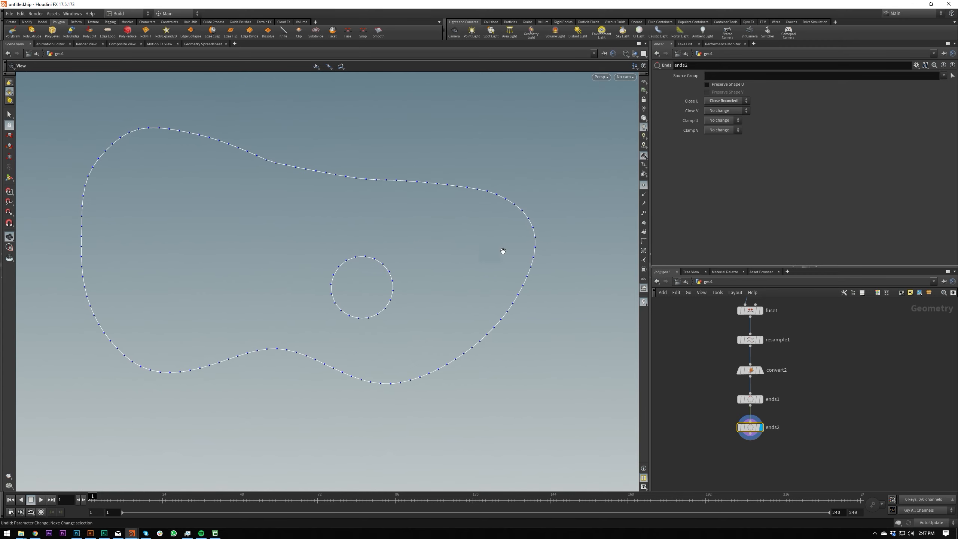
Add a Basis node after the second Ends node and display it.
left_click(749, 445)
key("Tab")
type("hole")
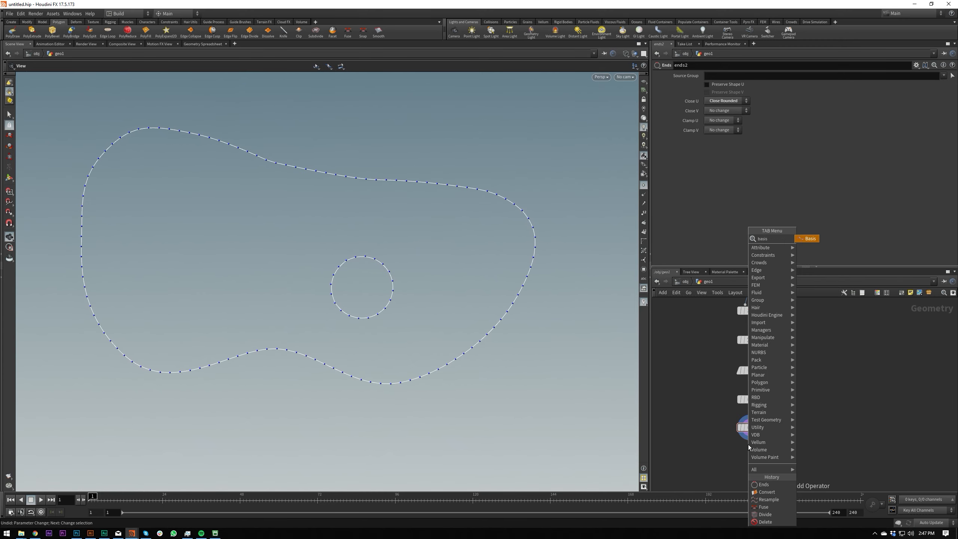
key("Return")
left_click(750, 451)
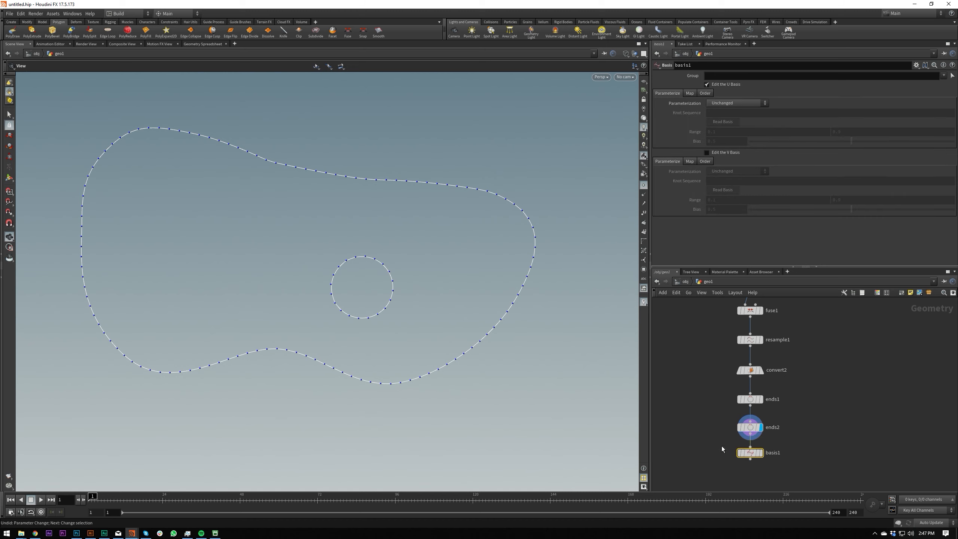
scroll(736, 451, "up", 2)
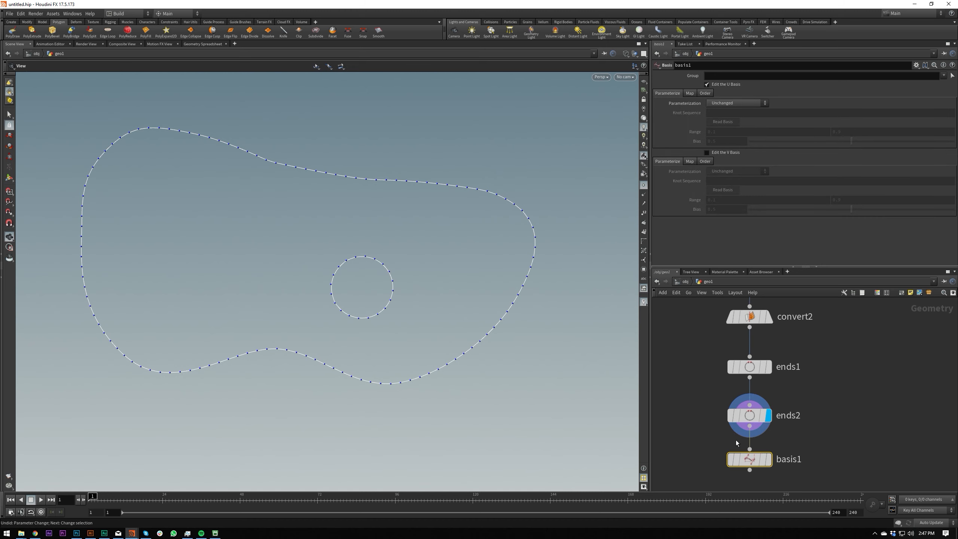
left_click(767, 457)
scroll(785, 442, "down", 3)
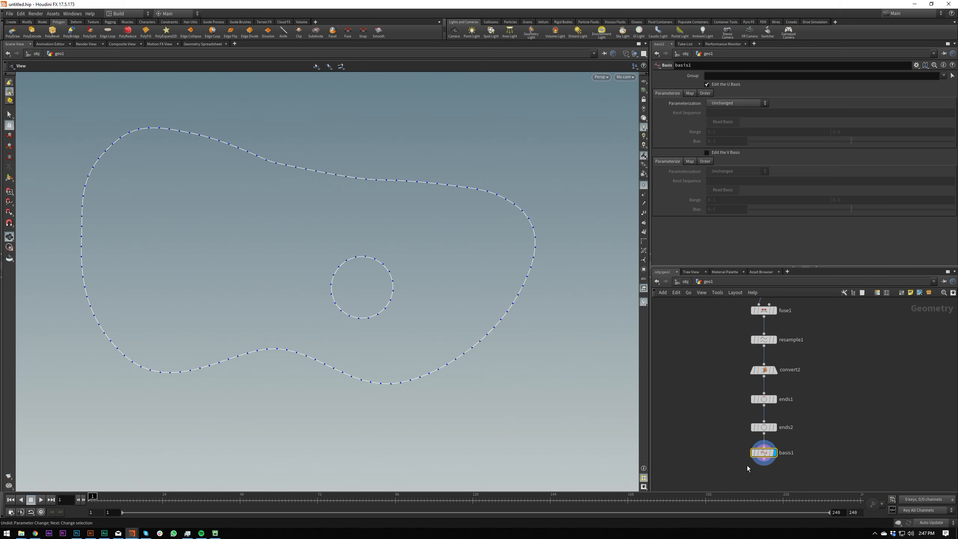
Set the Basis node's U parameterization to Uniform and inspect the inner circle with the node bypassed.
left_click(737, 107)
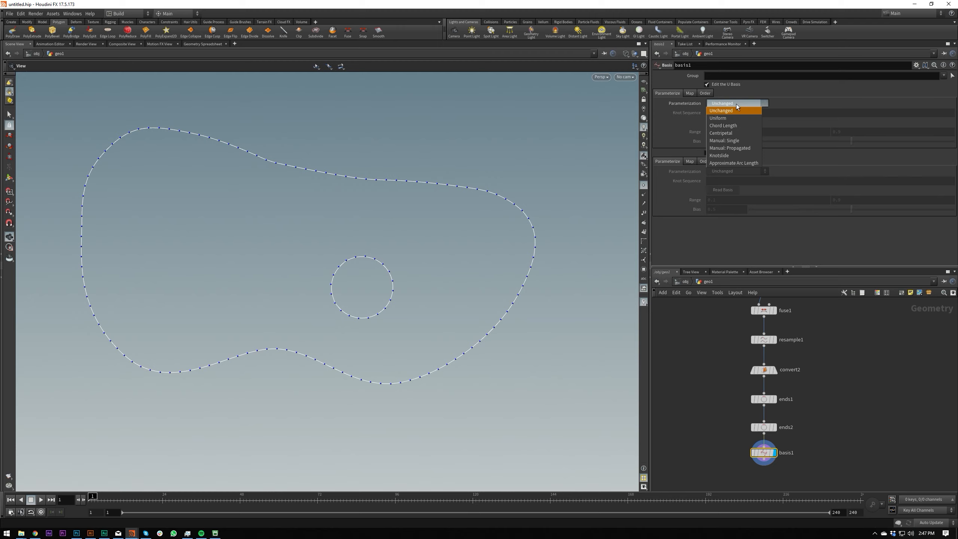
left_click(734, 121)
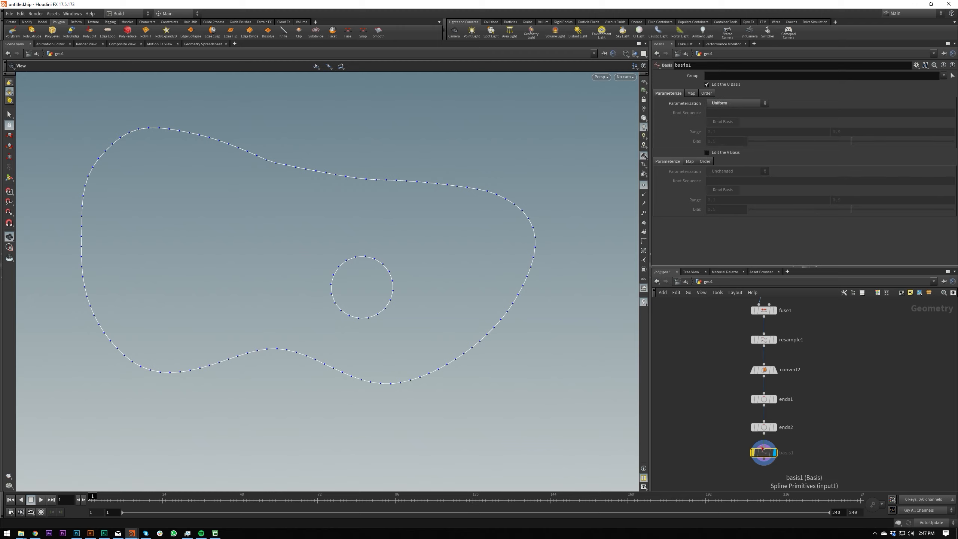
key("space+b")
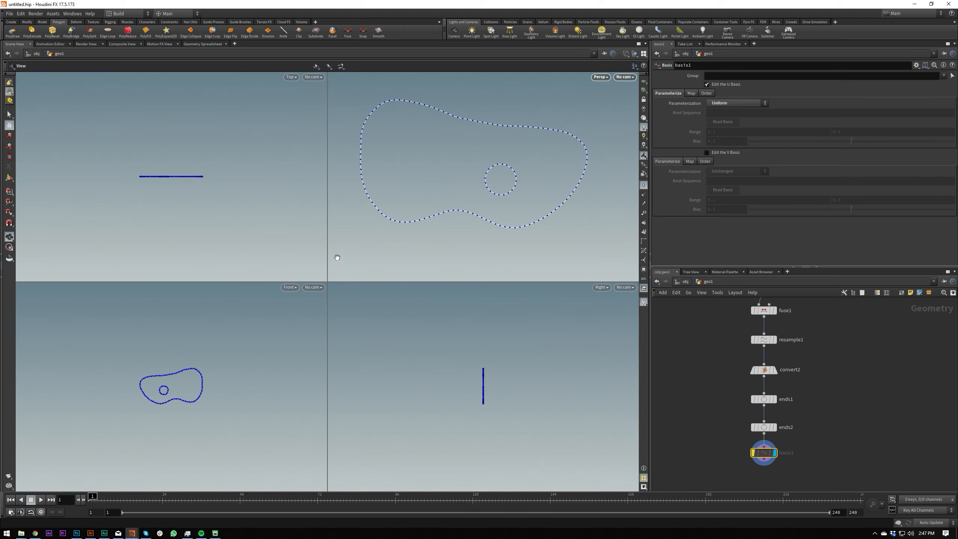
key("space+b")
right_click_drag(389, 304, 574, 213)
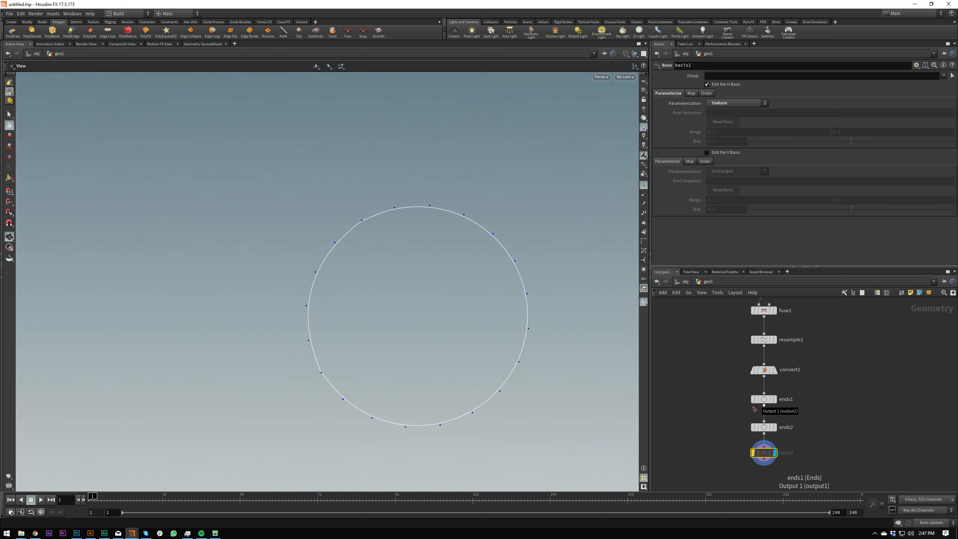
Turn off the Basis node's bypass and check the inner circle and the whole blob outline.
key("space+b")
key("space+b")
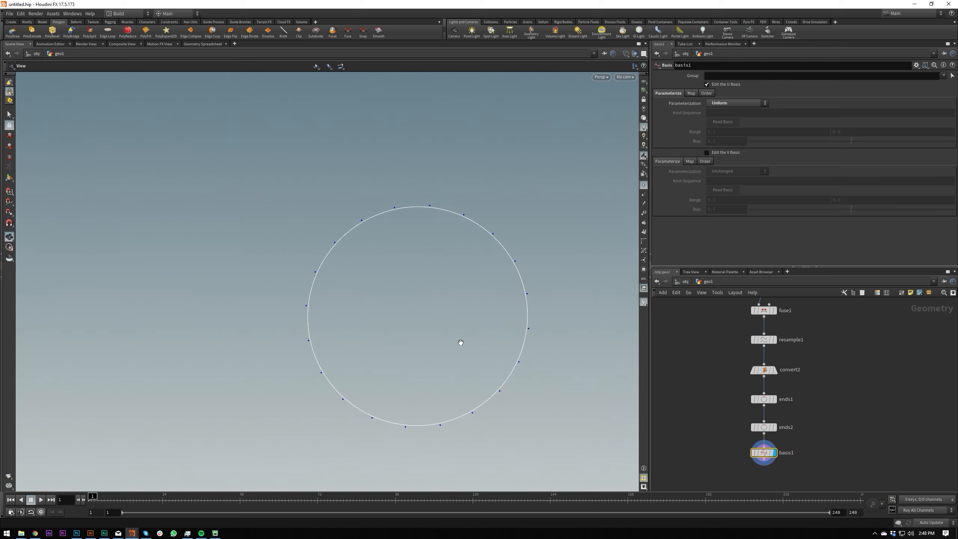
middle_click_drag(396, 348, 352, 371)
right_click_drag(351, 371, 486, 303)
left_click_drag(442, 303, 604, 361)
Add a second Resample node after the Basis node and display it.
middle_click_drag(741, 485, 735, 419)
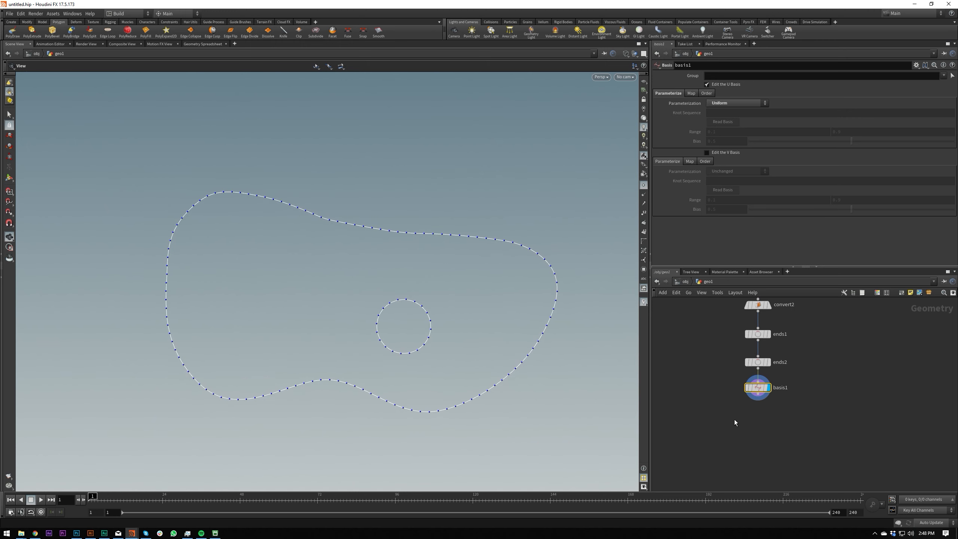
key("Tab")
type("res")
key("Return")
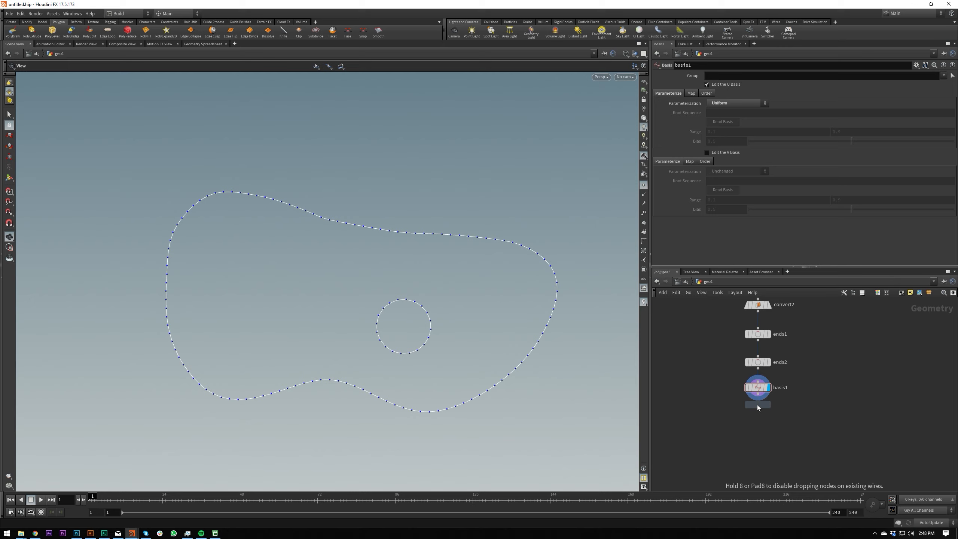
left_click(758, 402)
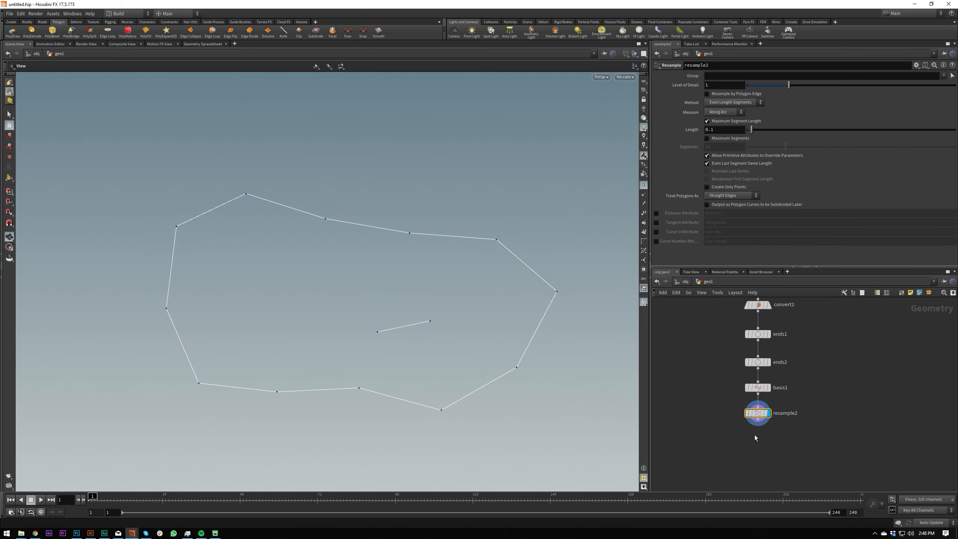
Set the second Resample node's length to 0.018 and compare its node info with the Basis node's.
left_click_drag(752, 132, 749, 136)
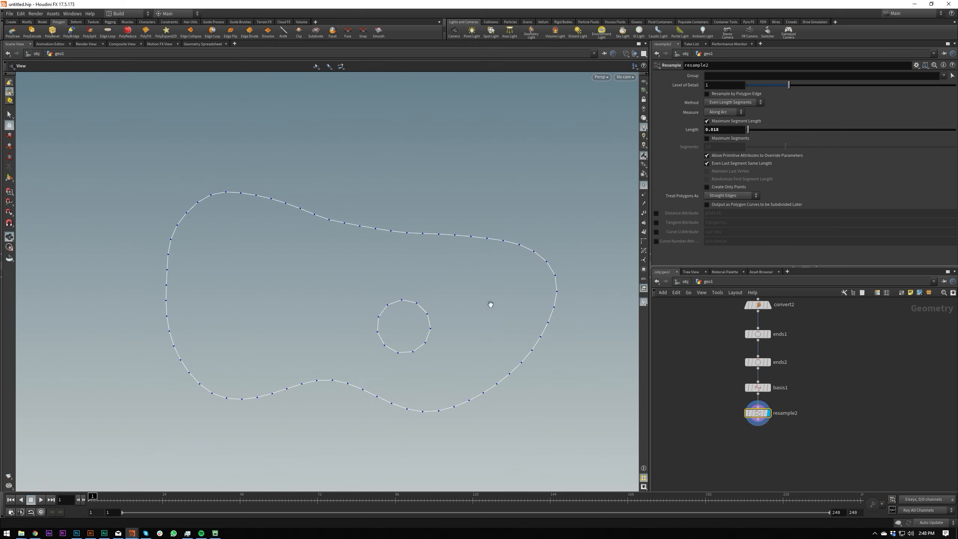
mouse_move(763, 416)
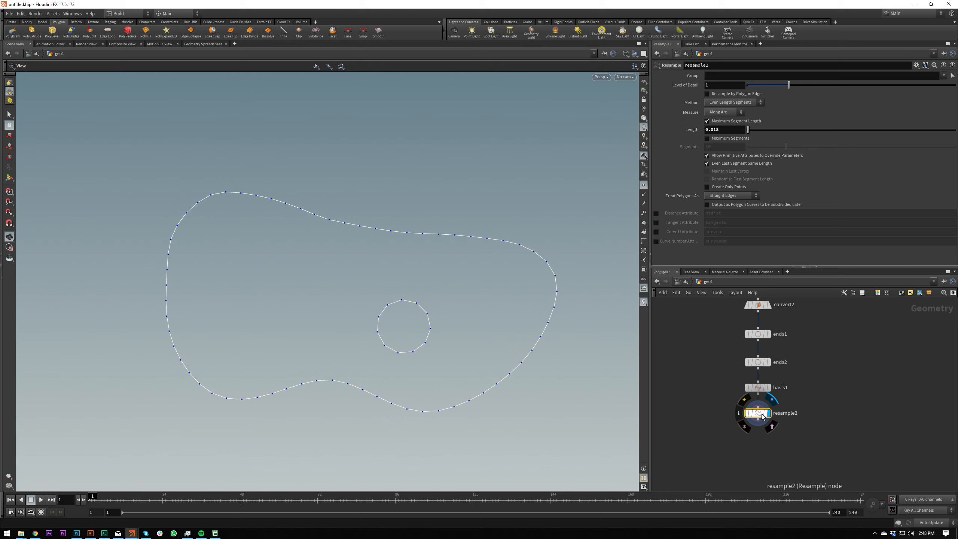
middle_click(762, 415)
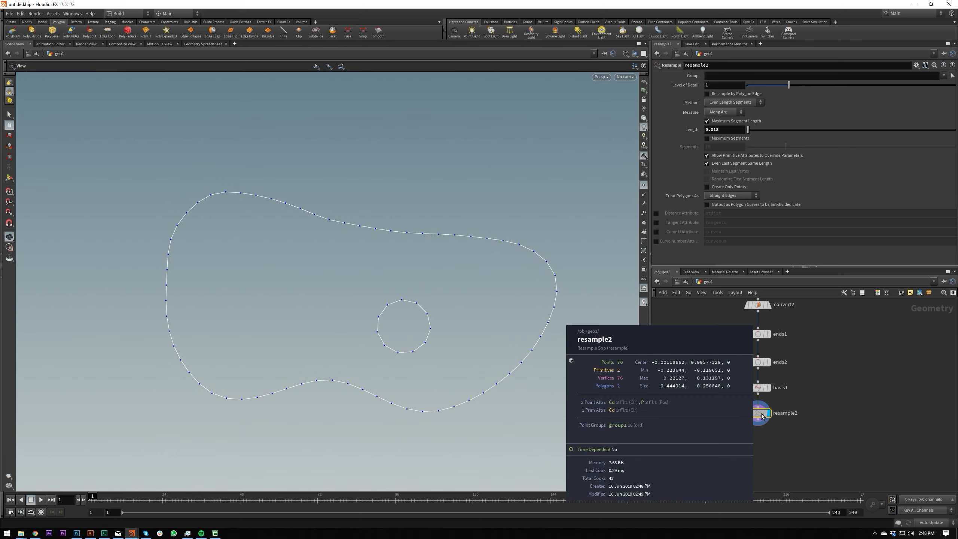
middle_click(760, 389)
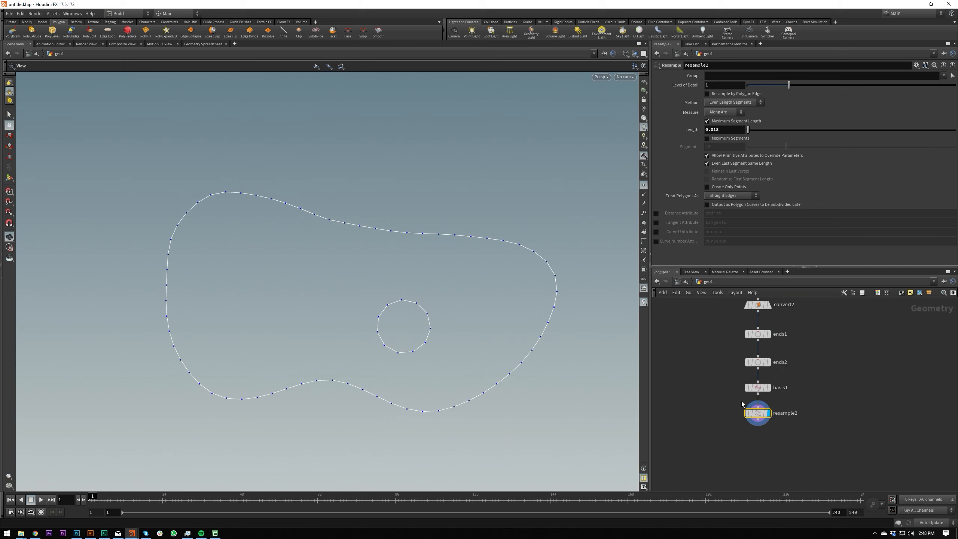
Set the second Resample node's maximum segment length to 0.005.
left_click(726, 130)
key("BackSpace")
key("BackSpace")
type("05")
key("Return")
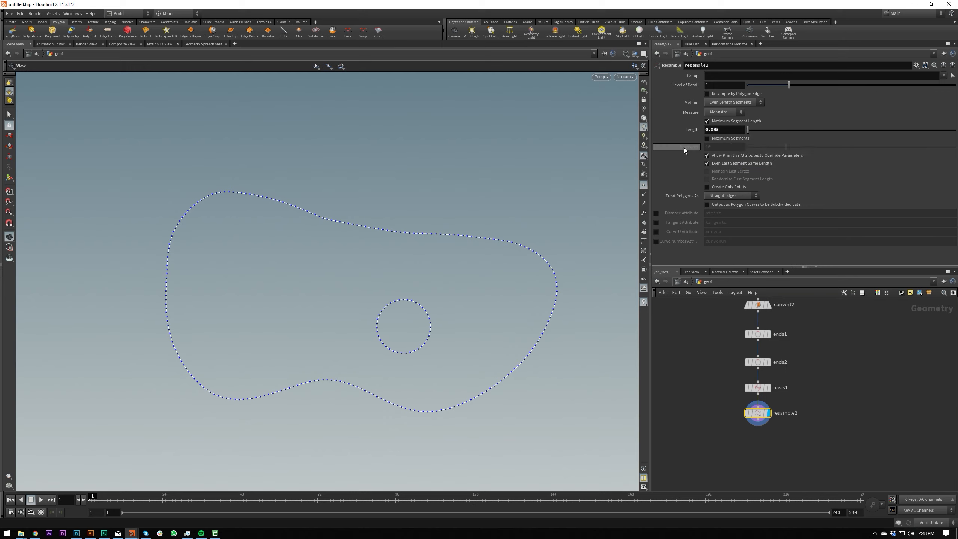
Hide the point markers and set the first Resample node's length to 0.026, checking the curve's smoothness.
left_click(644, 185)
left_click_drag(468, 241, 568, 323)
middle_click_drag(705, 384, 685, 447)
left_click(732, 391)
middle_click_drag(727, 131, 785, 154)
scroll(431, 233, "down", 3)
left_click_drag(431, 233, 528, 245)
scroll(413, 272, "up", 5)
scroll(529, 245, "down", 3)
left_click_drag(477, 268, 453, 254)
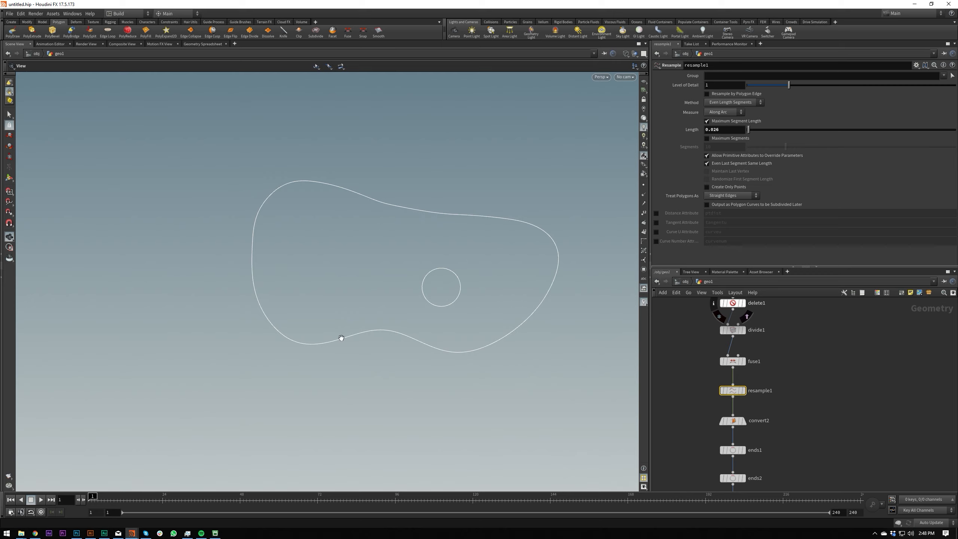
Review the node chain from the file import through Divide, Fuse, Convert and Ends down to the second Resample node.
scroll(695, 466, "down", 3)
scroll(697, 370, "up", 3)
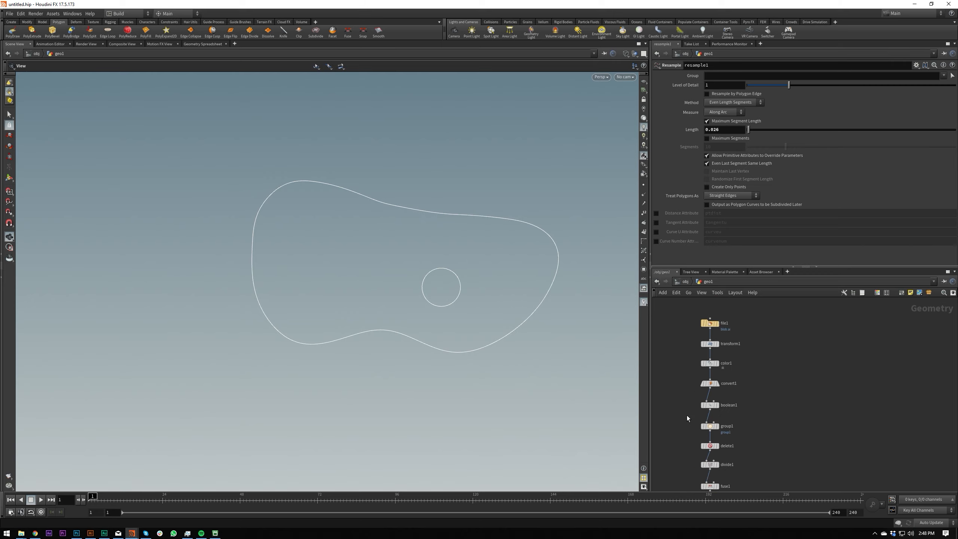
middle_click_drag(688, 437, 691, 393)
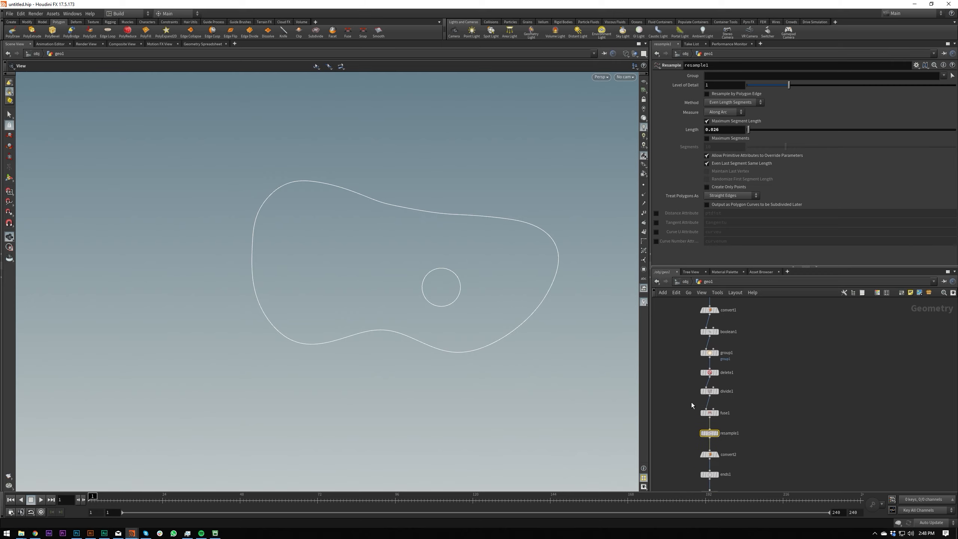
left_click(712, 392)
left_click(712, 413)
key("r")
middle_click_drag(763, 417, 763, 332)
middle_click_drag(742, 468, 740, 400)
left_click_drag(687, 409, 734, 366)
key("r")
middle_click_drag(760, 344, 751, 471)
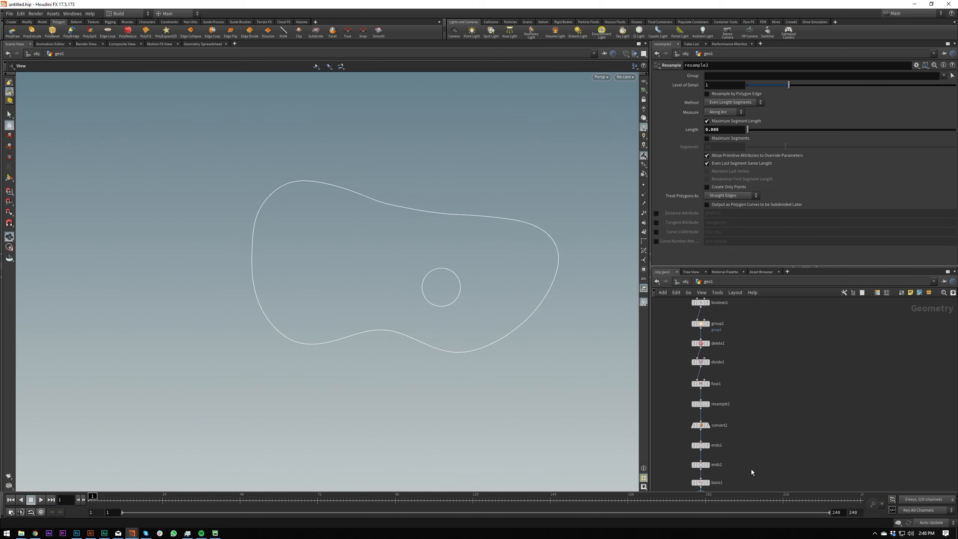
middle_click_drag(775, 404, 801, 349)
left_click_drag(459, 240, 457, 224)
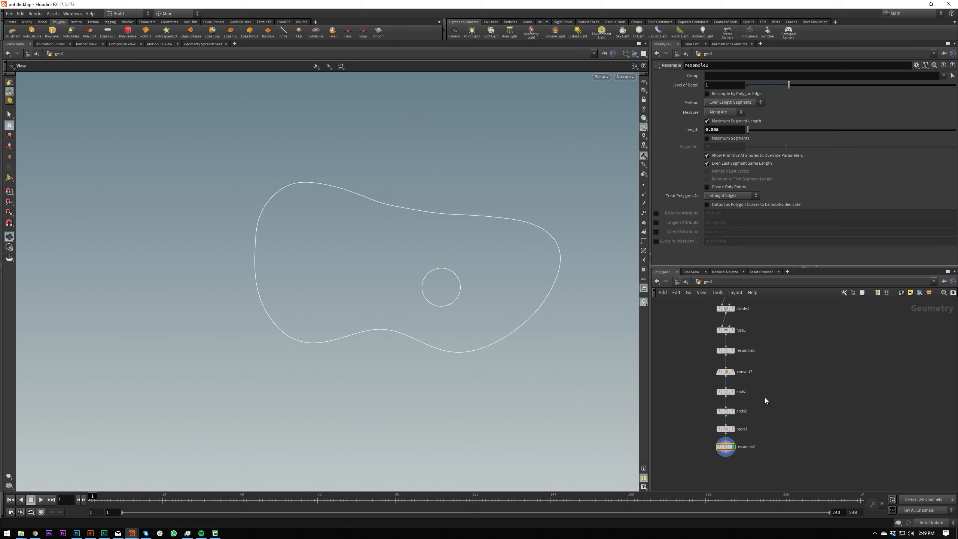
scroll(765, 398, "down", 5)
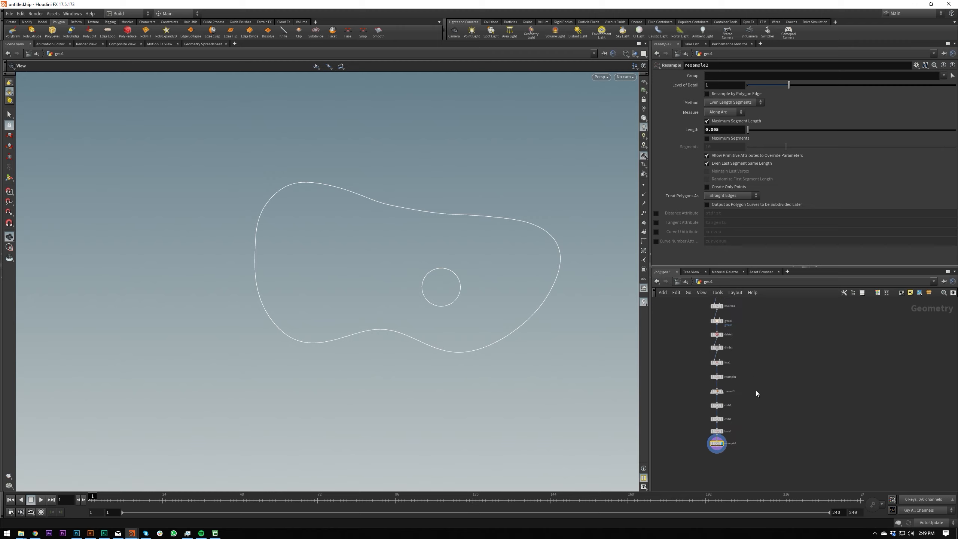
middle_click_drag(745, 415, 763, 397)
scroll(741, 411, "up", 4)
scroll(473, 311, "up", 3)
Switch the viewport from wireframe to smooth shaded display and inspect the overlapping blob and circle faces.
left_click_drag(511, 233, 468, 258)
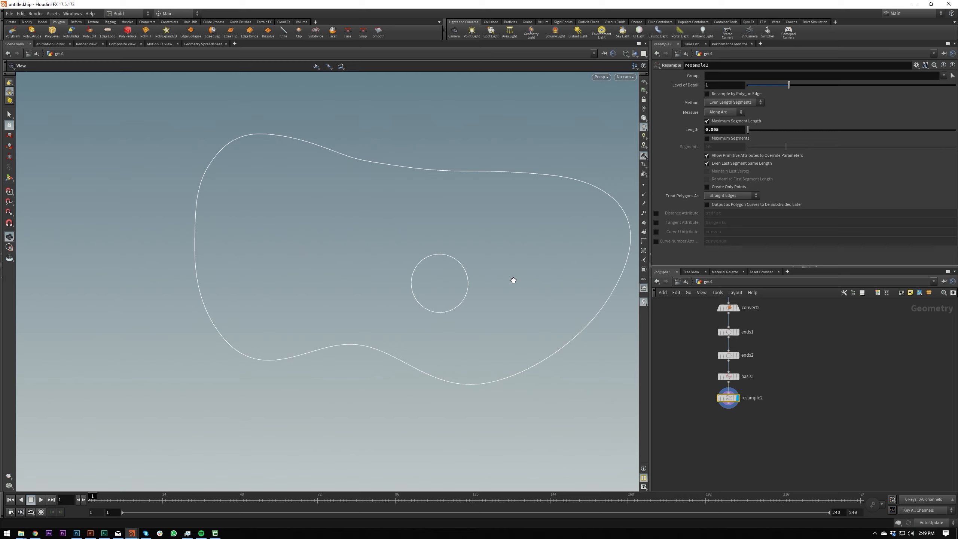
key("shift+w")
left_click_drag(487, 279, 446, 266)
scroll(453, 261, "up", 3)
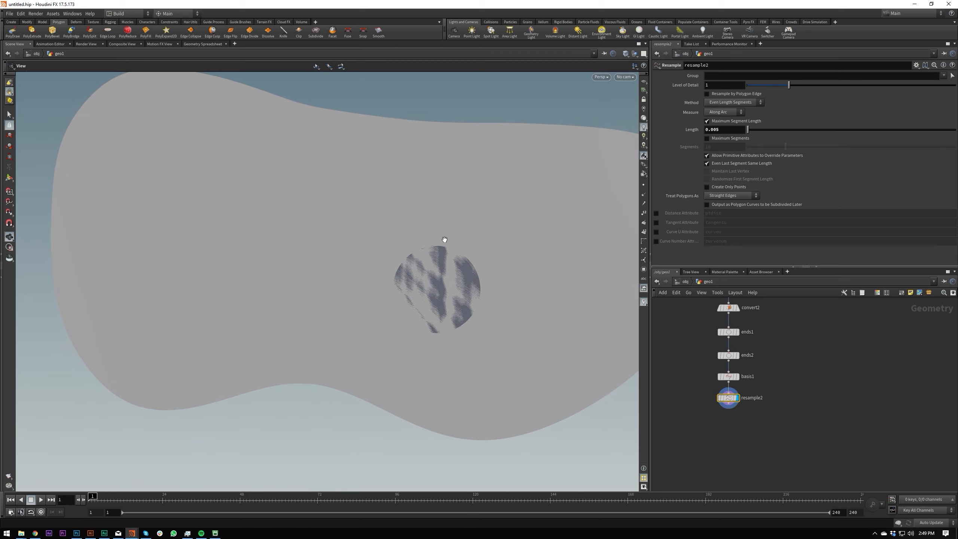
left_click(625, 53)
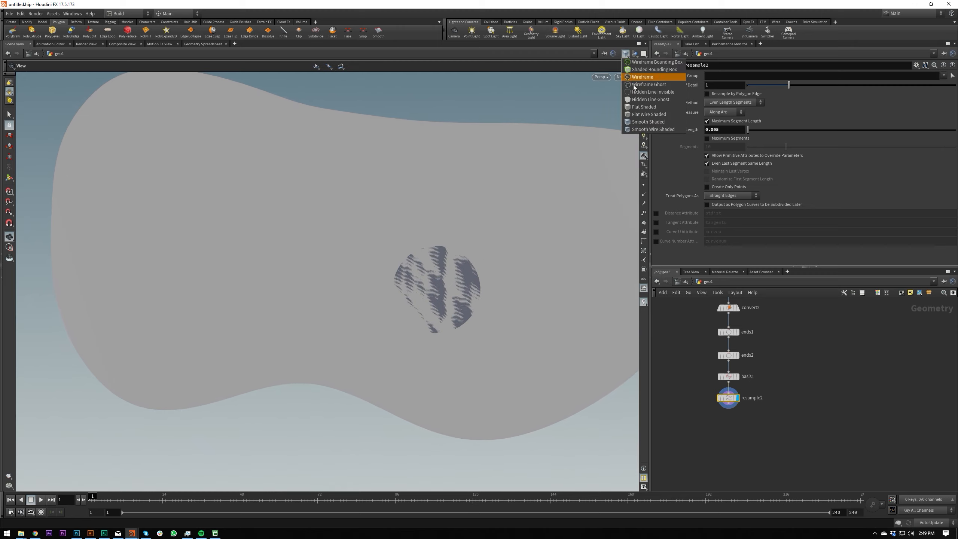
left_click(626, 126)
left_click_drag(474, 299, 427, 259)
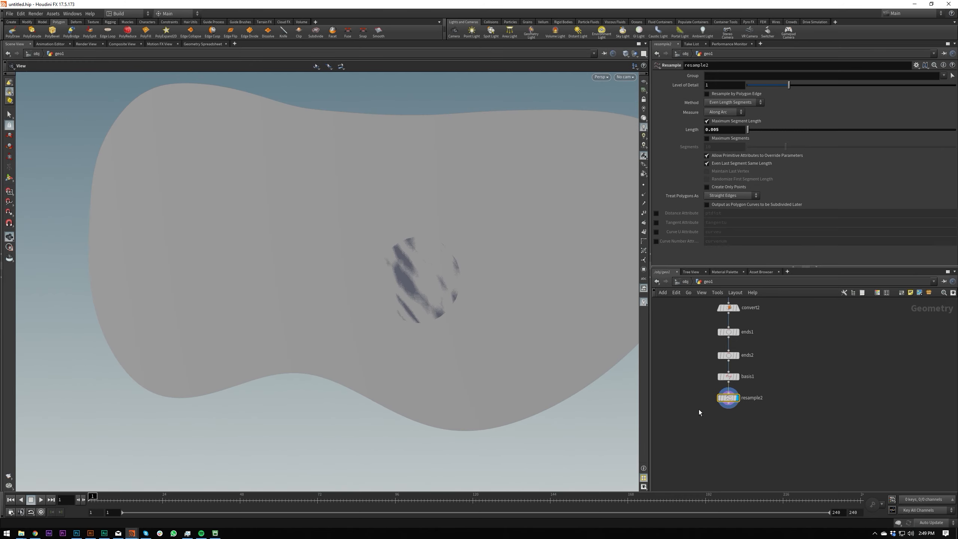
Add a Hole node after the second Resample node and display it, cutting the circle out of the blob.
key("Tab")
key("Escape")
left_click(730, 404)
key("Tab")
type("hole")
key("Return")
key("Return")
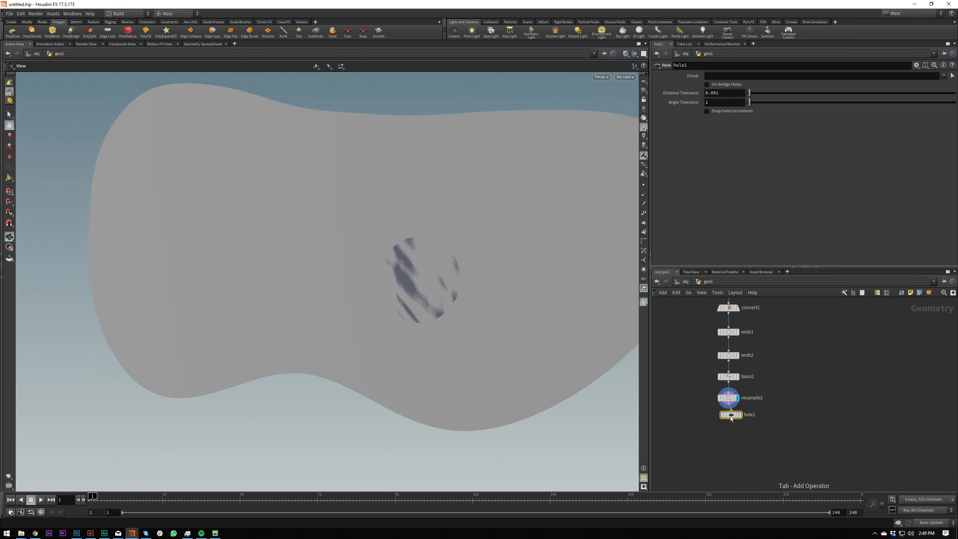
left_click(729, 420)
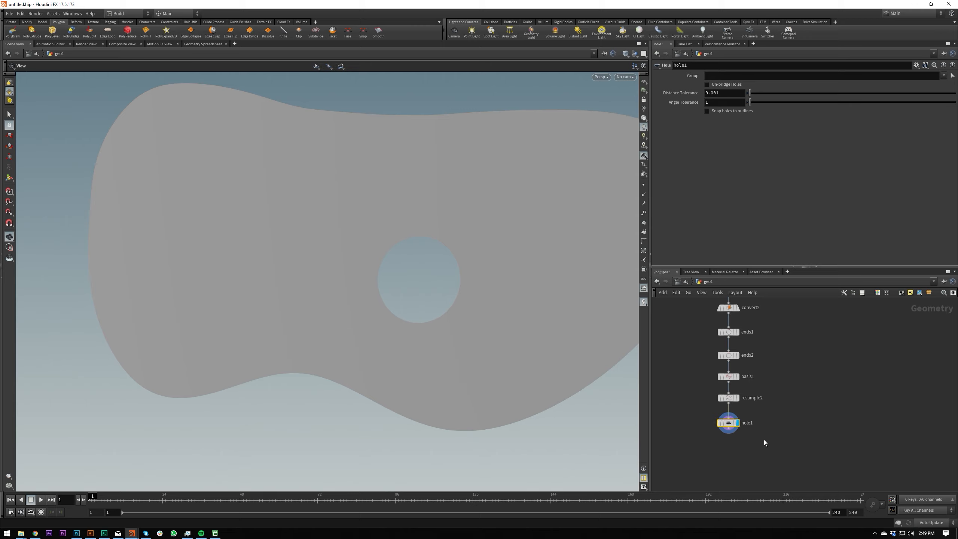
scroll(773, 406, "up", 1)
key("Tab")
type("bool")
key("Return")
left_click(772, 405)
left_click_drag(774, 405, 744, 397)
key("r")
left_click_drag(722, 452, 758, 416)
key("r")
left_click_drag(787, 453, 814, 417)
key("Delete")
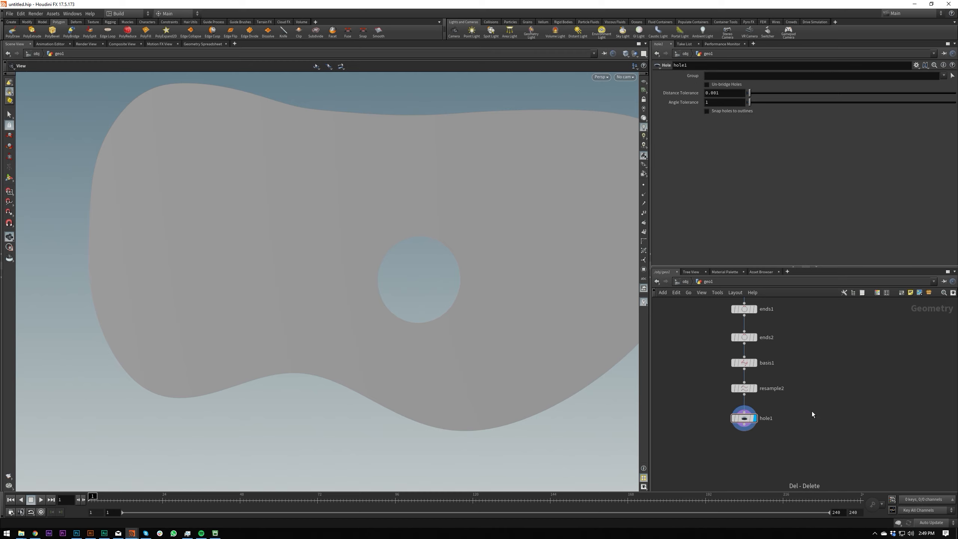
Add a PolyExtrude node after the Hole node and display it.
left_click_drag(608, 365, 505, 274)
right_click_drag(505, 274, 370, 349)
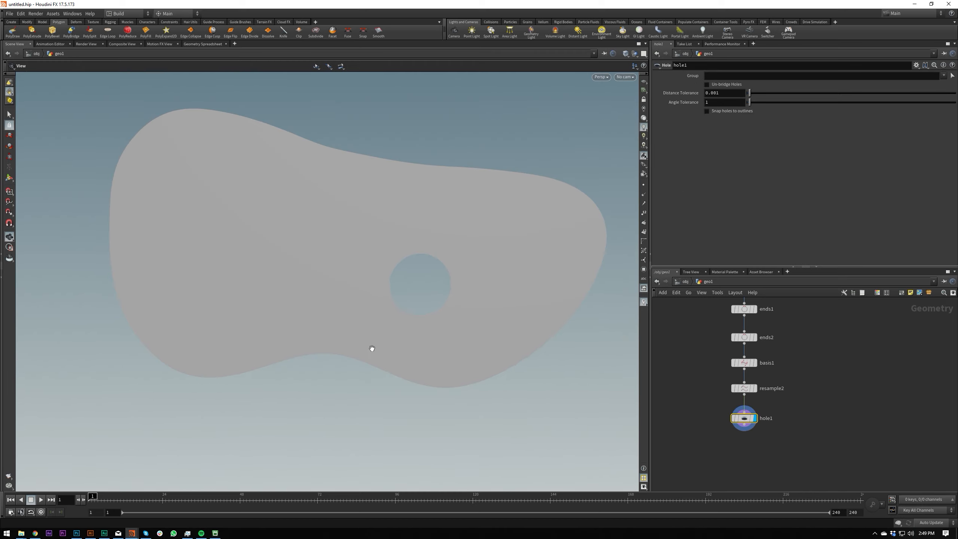
left_click_drag(370, 349, 528, 357)
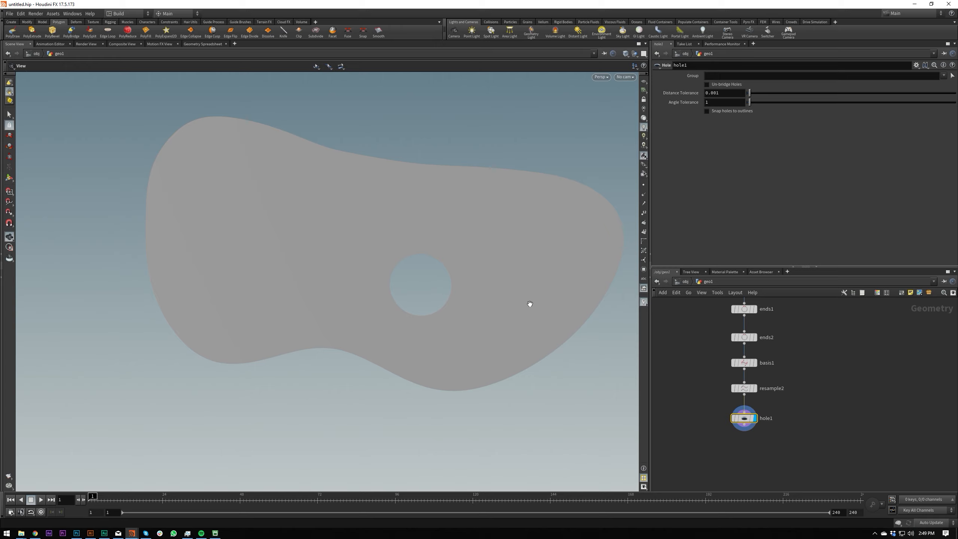
left_click_drag(483, 346, 468, 347)
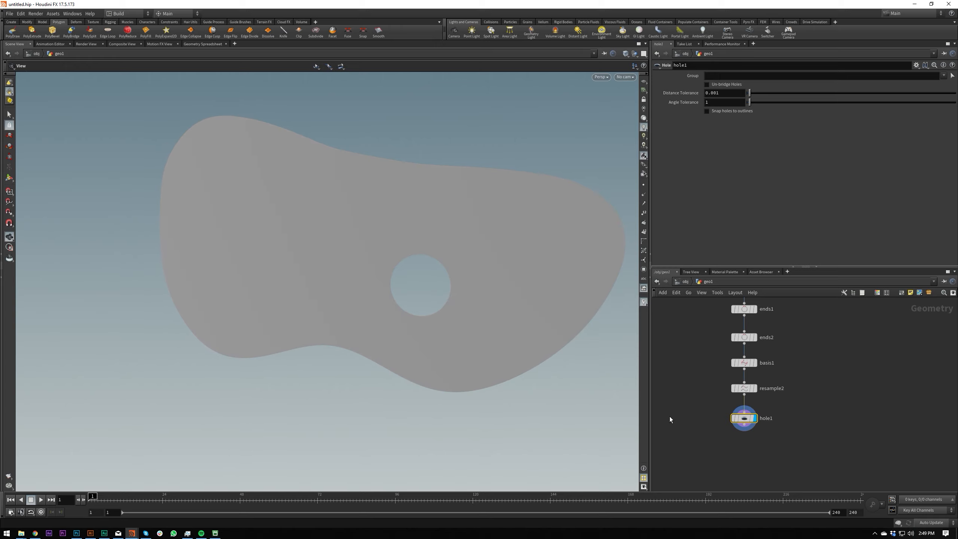
left_click(746, 425)
key("Tab")
type("polyex")
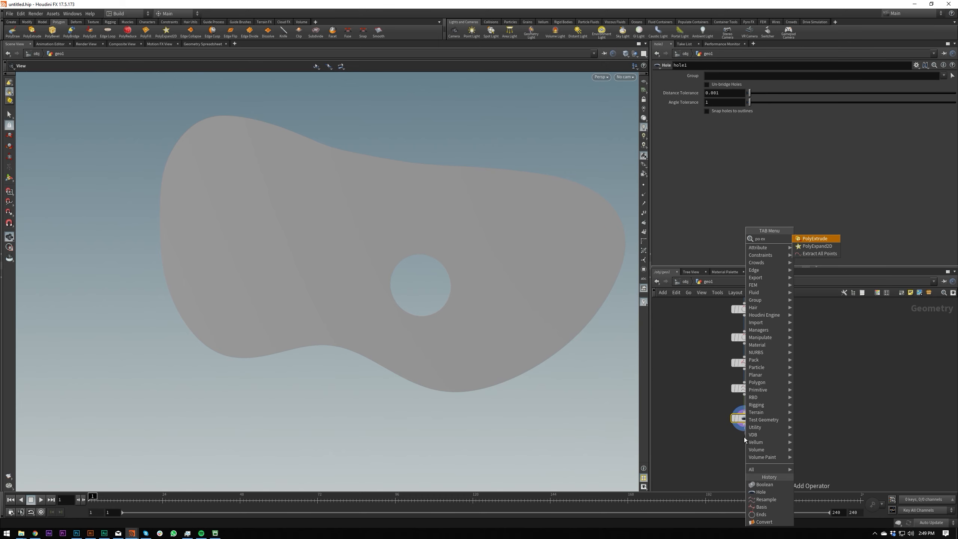
key("Return")
left_click(744, 439)
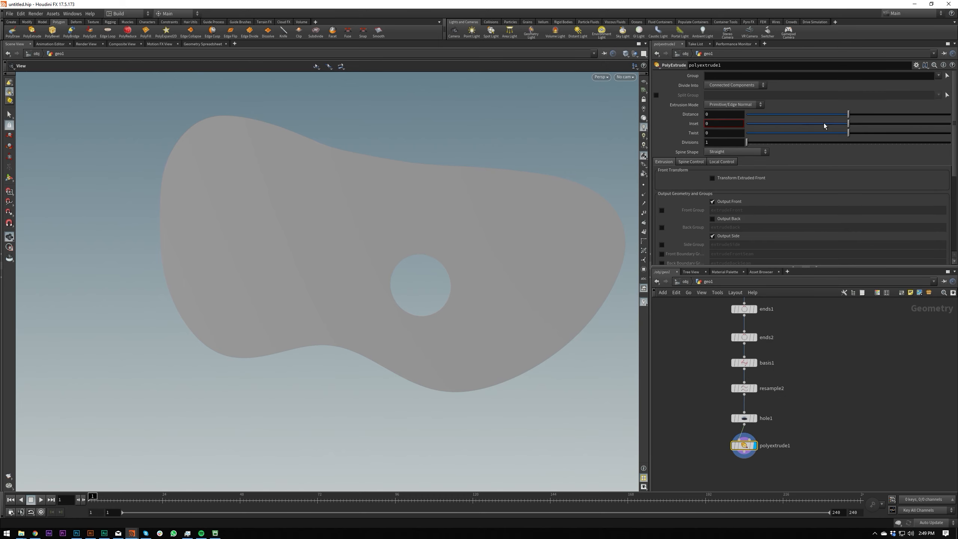
Set the PolyExtrude distance to 0.018 and enable Output Back to close the blob's rear face.
mouse_move(850, 118)
left_mouse_down()
mouse_move(858, 118)
mouse_move(851, 120)
left_mouse_up()
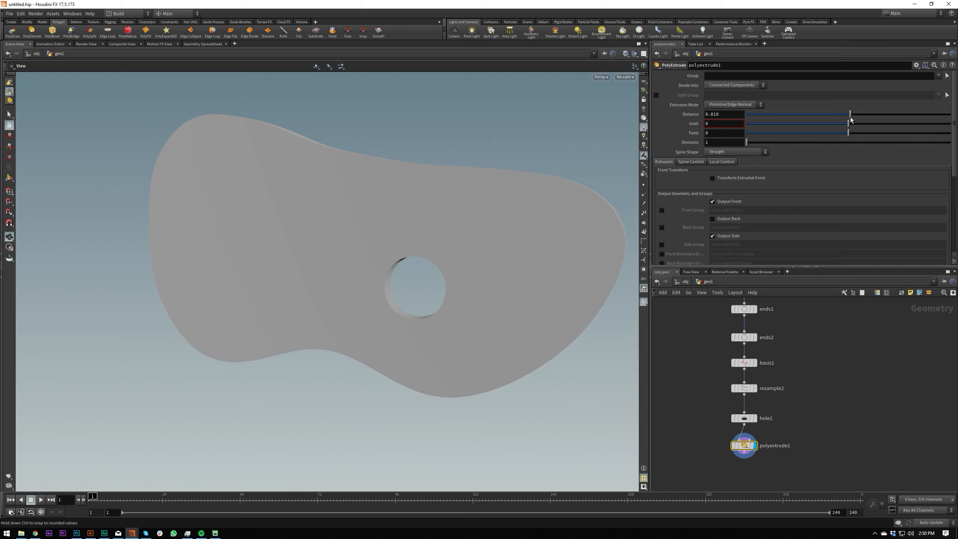
left_click_drag(514, 246, 491, 273)
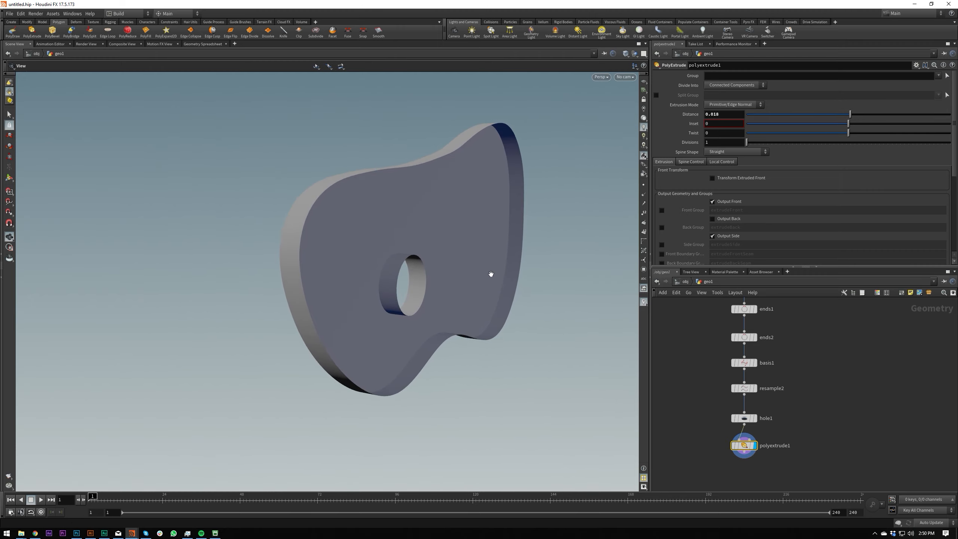
left_click(722, 222)
left_click_drag(443, 232, 482, 229)
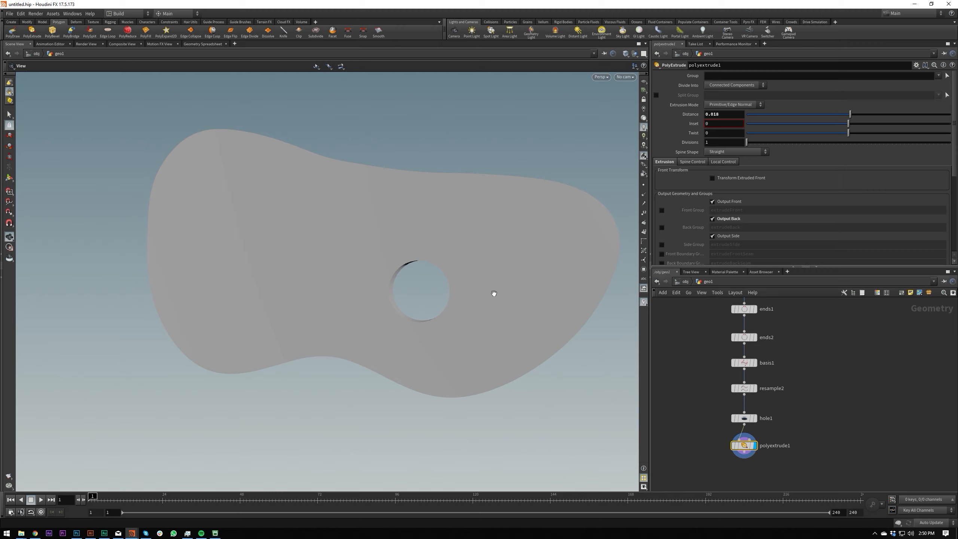
Switch the viewport to Flat Wire Shaded and inspect the edges around the extruded blob's hole.
key("v")
key("v")
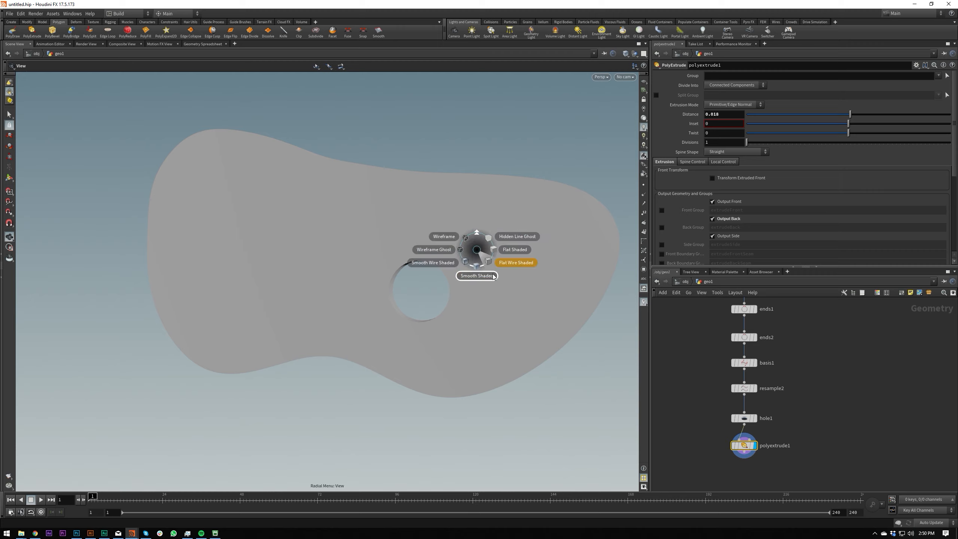
left_click(494, 277)
mouse_move(488, 285)
left_mouse_down("alt")
mouse_move(447, 275)
mouse_move(479, 278)
mouse_move(466, 300)
mouse_move(437, 304)
mouse_move(449, 274)
left_mouse_up("alt")
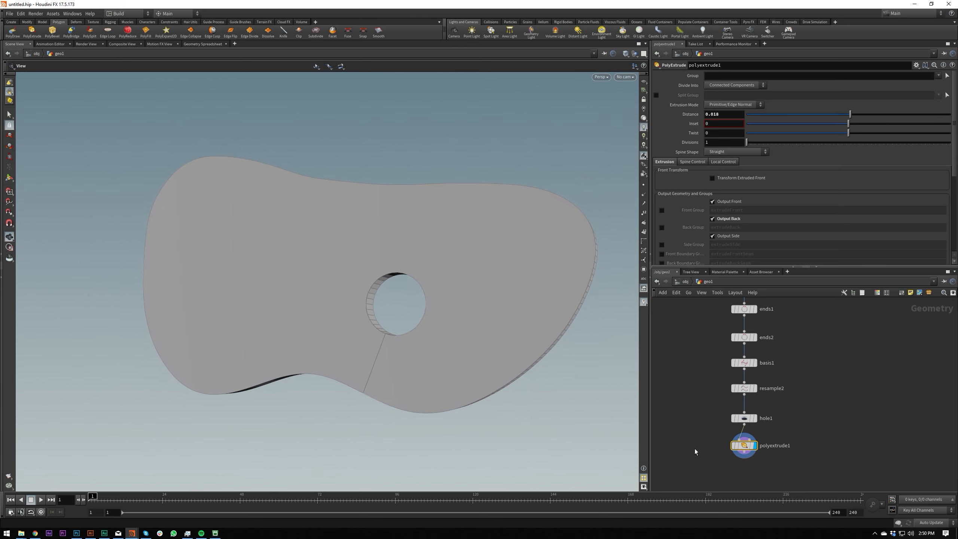
Add a second PolyExtrude node after the first one and display it.
middle_click_drag(695, 448, 689, 389)
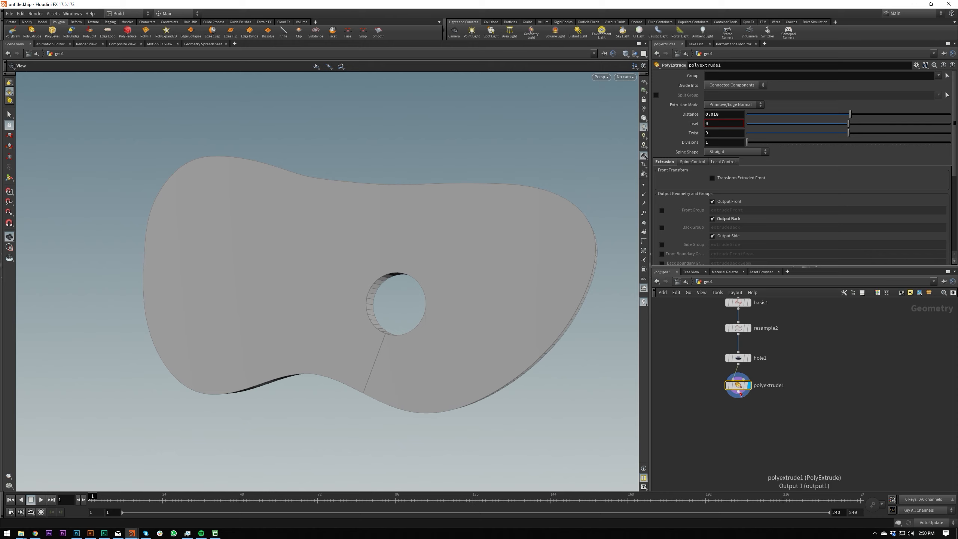
key("Tab")
type("po")
key("Return")
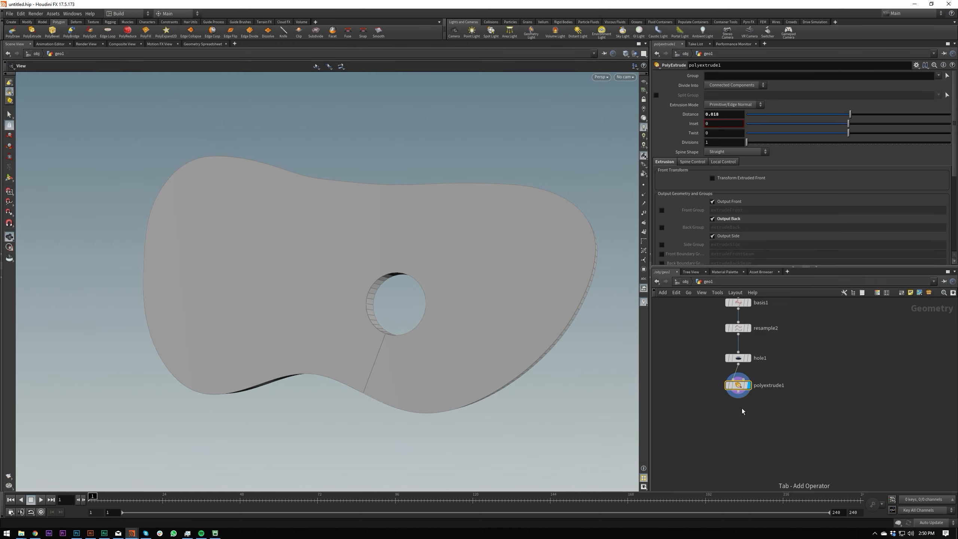
left_click(739, 416)
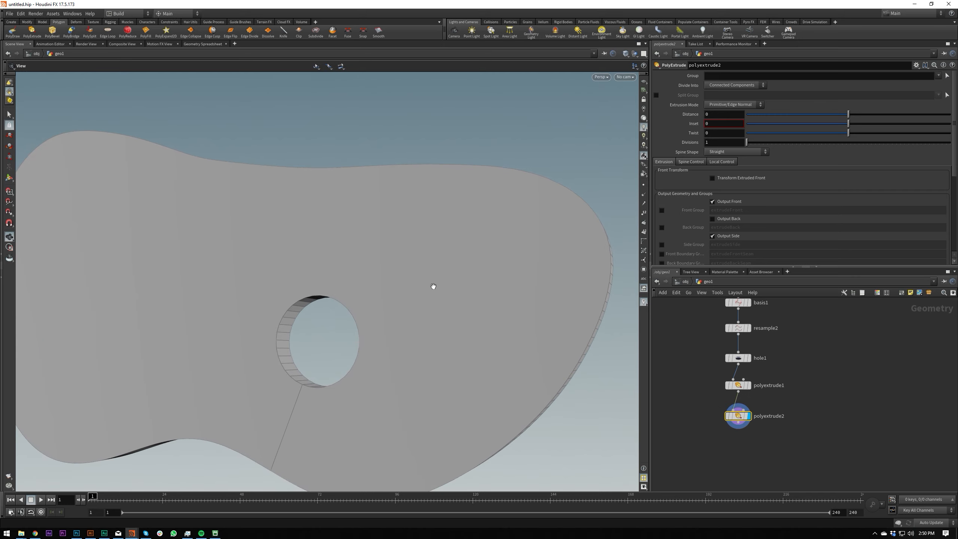
Select and display the first PolyExtrude node after checking the blob's sides.
left_click_drag(520, 265, 547, 260)
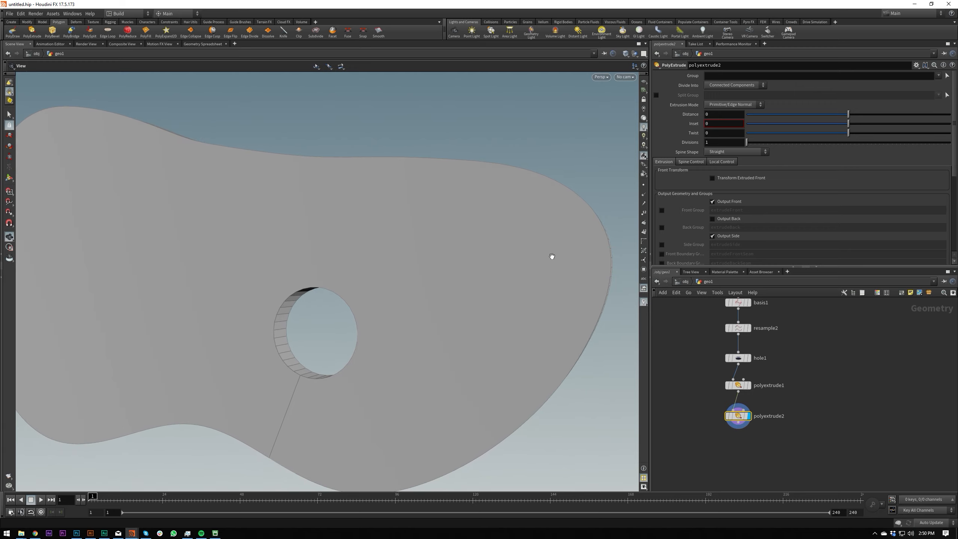
right_click_drag(456, 278, 332, 295)
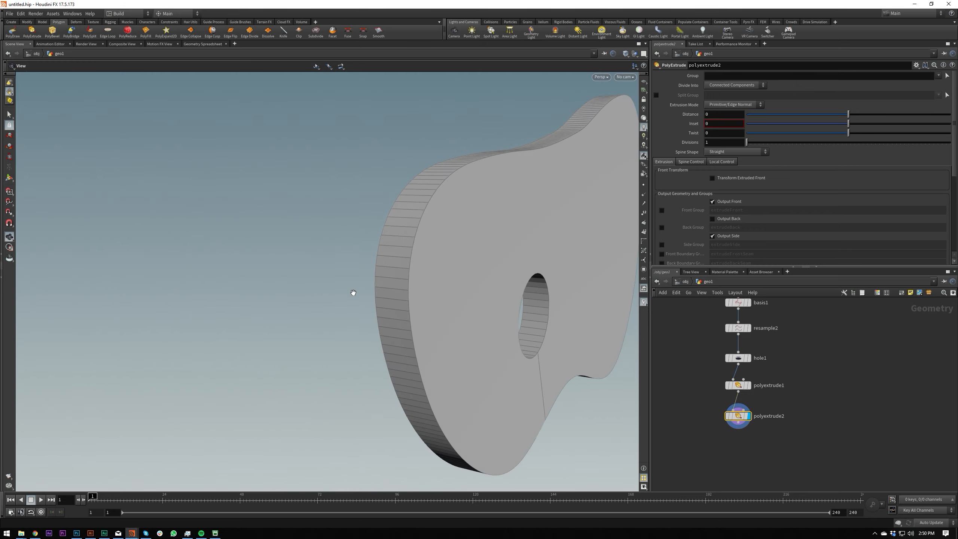
right_click_drag(508, 264, 466, 274)
middle_click_drag(466, 274, 525, 251)
left_click(740, 385)
left_click(750, 386)
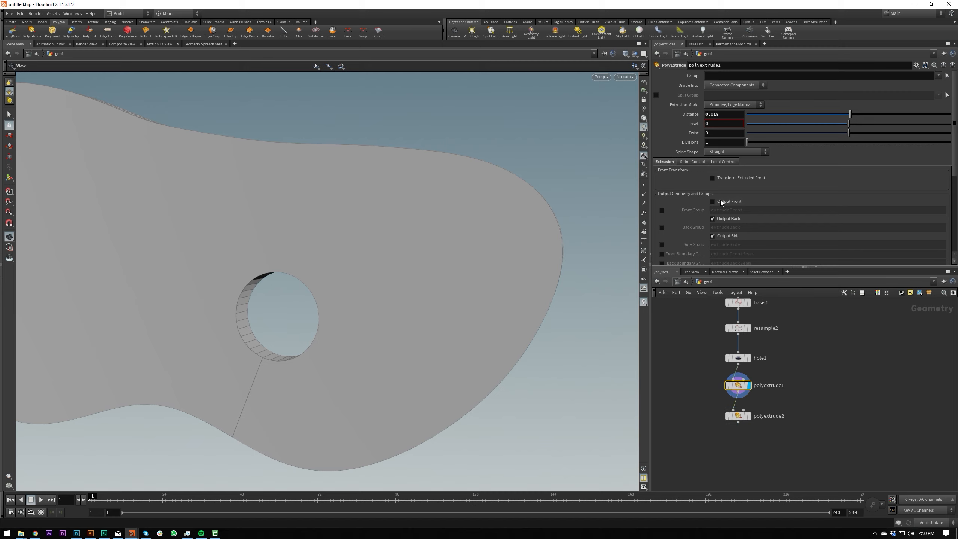
Toggle the first PolyExtrude's Output Front, Output Back and Output Side options off and on to compare the faces each generates.
left_click(713, 201)
left_click(730, 236)
left_click_drag(592, 245, 547, 264)
left_click(729, 236)
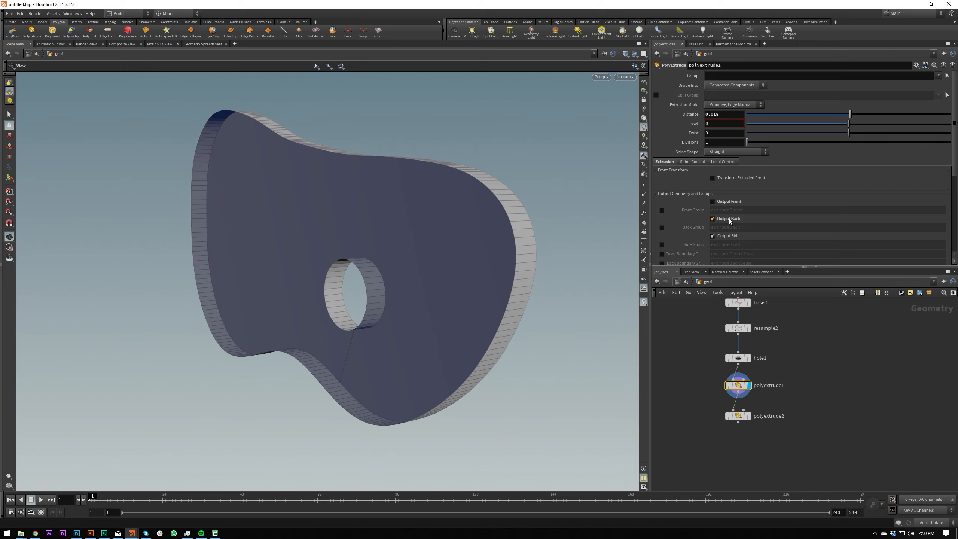
left_click(730, 219)
left_click(731, 202)
left_click(728, 218)
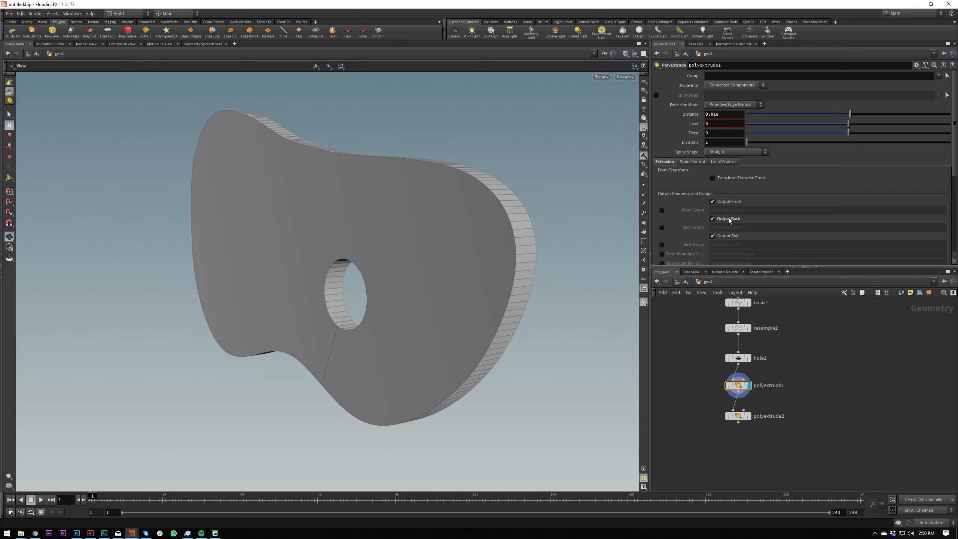
left_click(729, 202)
left_click(728, 219)
left_click(729, 202)
left_click(728, 219)
Enable the first PolyExtrude's extrudeFront and extrudeBack groups and assign both as the second PolyExtrude's Group.
left_click(662, 211)
left_click(663, 228)
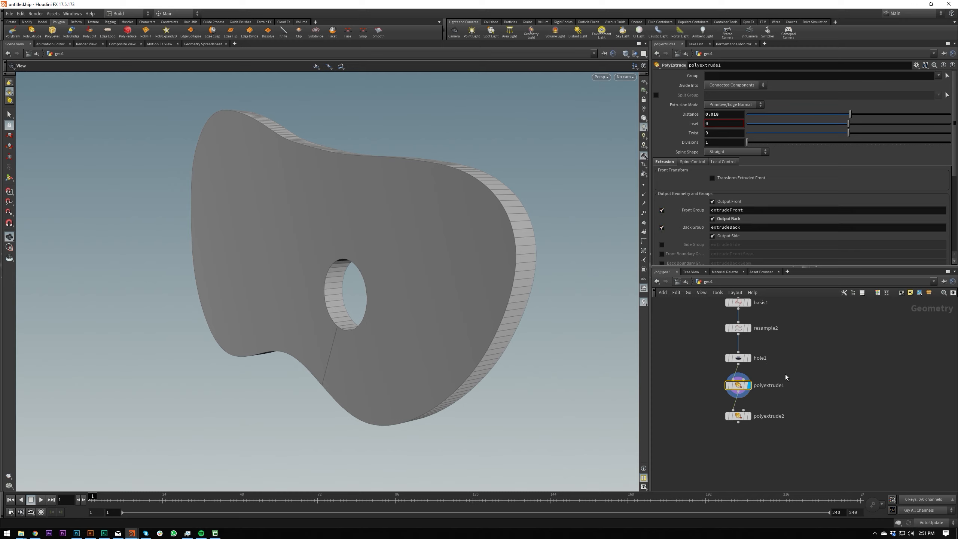
left_click(770, 417)
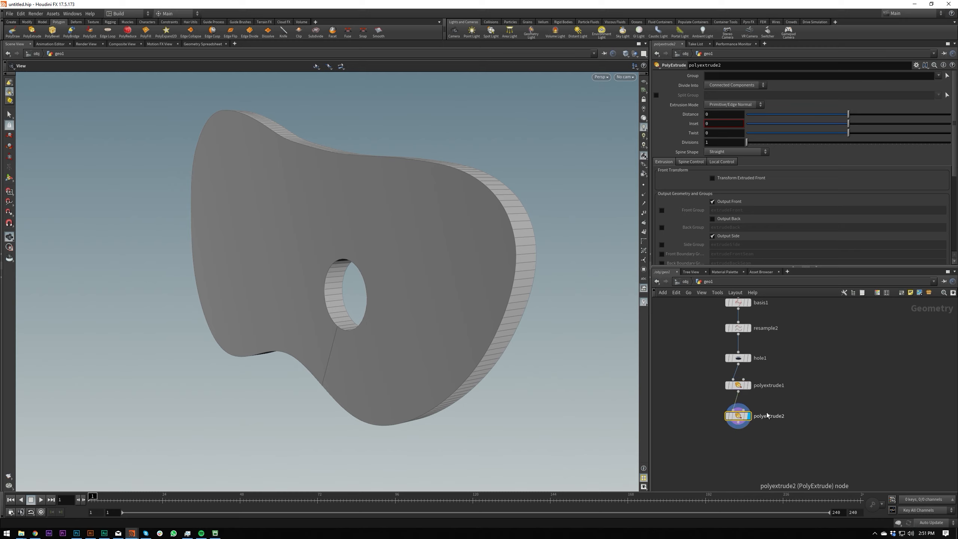
left_click(939, 75)
left_click(940, 84)
left_click(939, 75)
left_click(928, 91)
Set the second PolyExtrude's Inset to 0.004 to add a border loop around the outline and hole.
left_click_drag(849, 125, 850, 128)
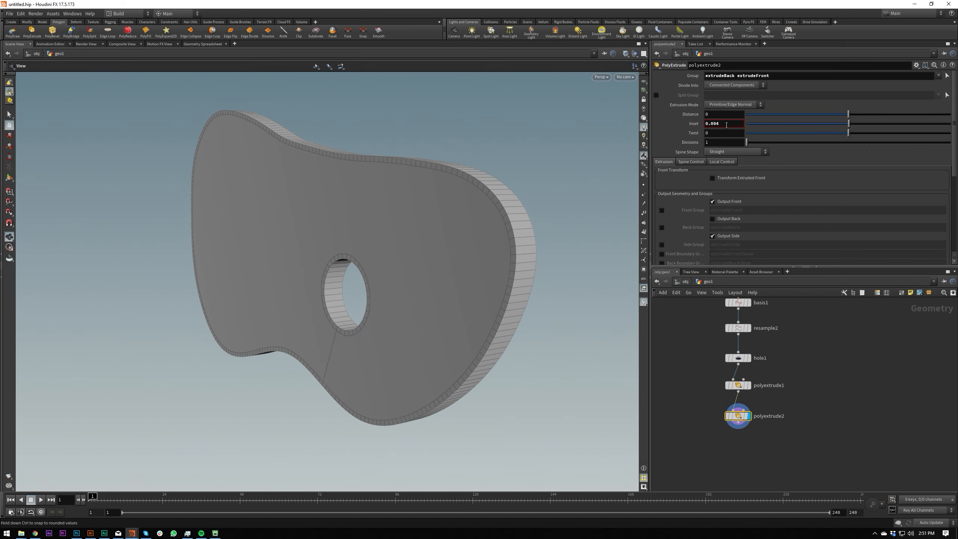
mouse_move(471, 206)
left_mouse_down()
mouse_move(586, 211)
mouse_move(480, 195)
mouse_move(570, 183)
mouse_move(539, 204)
mouse_move(461, 221)
mouse_move(476, 219)
left_mouse_up()
scroll(571, 182, "up", 4)
scroll(539, 204, "down", 5)
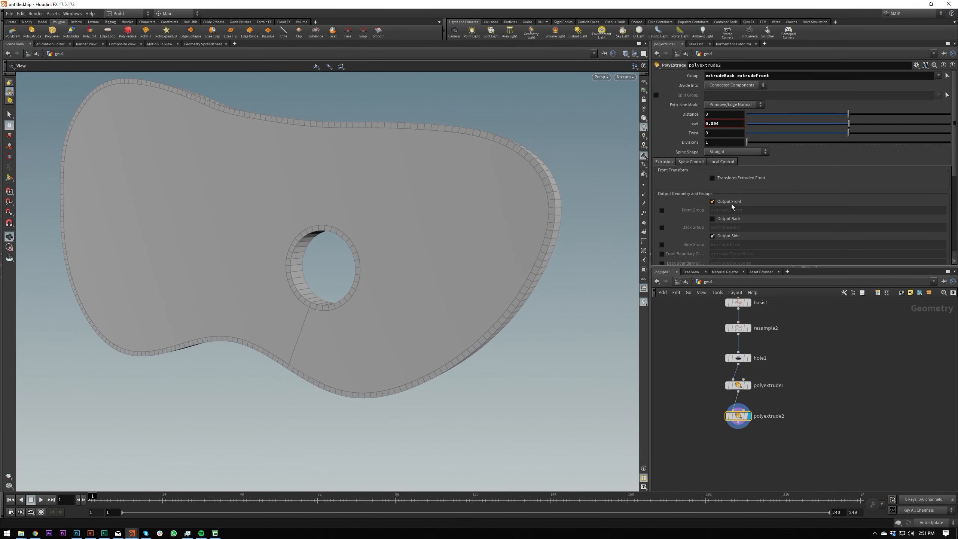
Check the second PolyExtrude's Output Front option and enable its Front Group named extrudeFront.
left_click(725, 205)
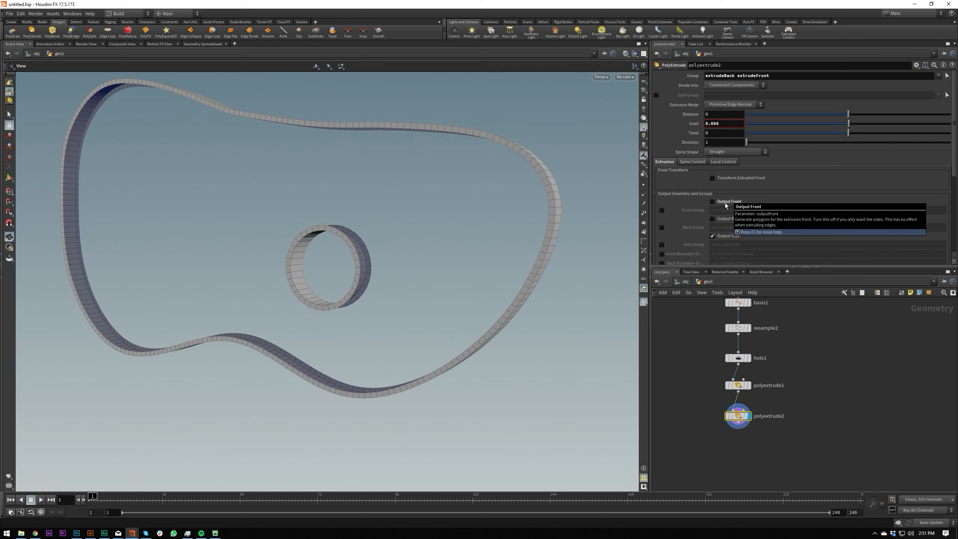
left_click(713, 202)
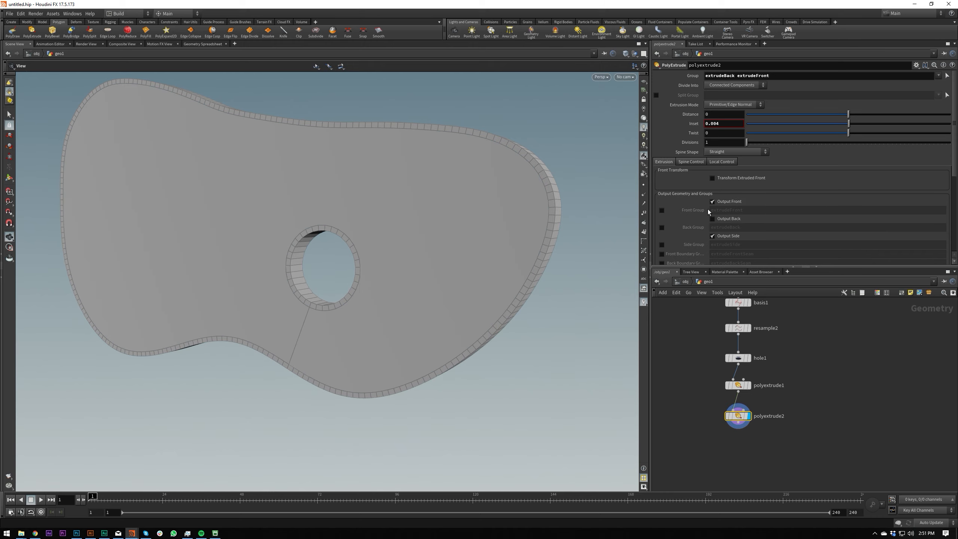
left_click(662, 211)
double_click(721, 210)
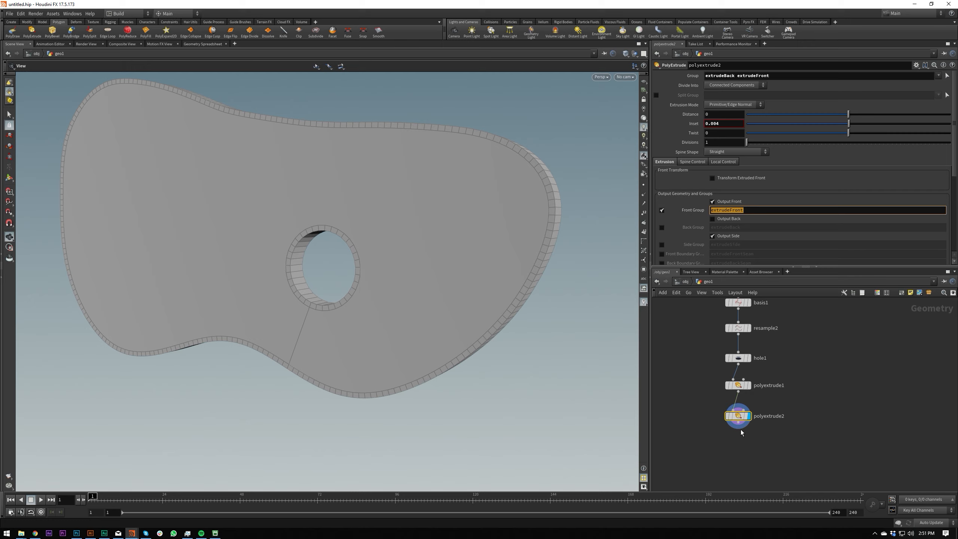
Add a Remesh node after the second PolyExtrude, display it, and limit its Group to extrudeFront.
key("Tab")
type("remesh")
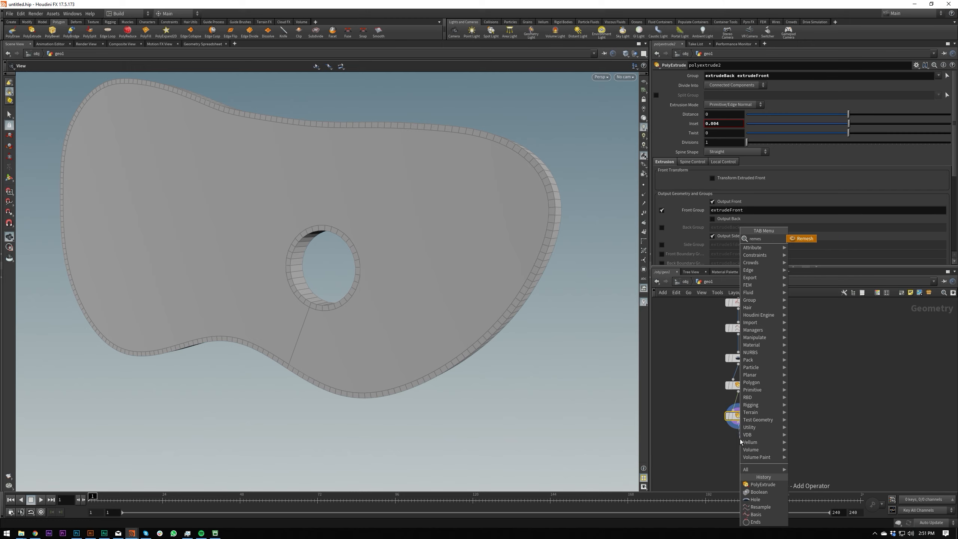
key("Return")
left_click(739, 441)
key("r")
left_click(739, 443)
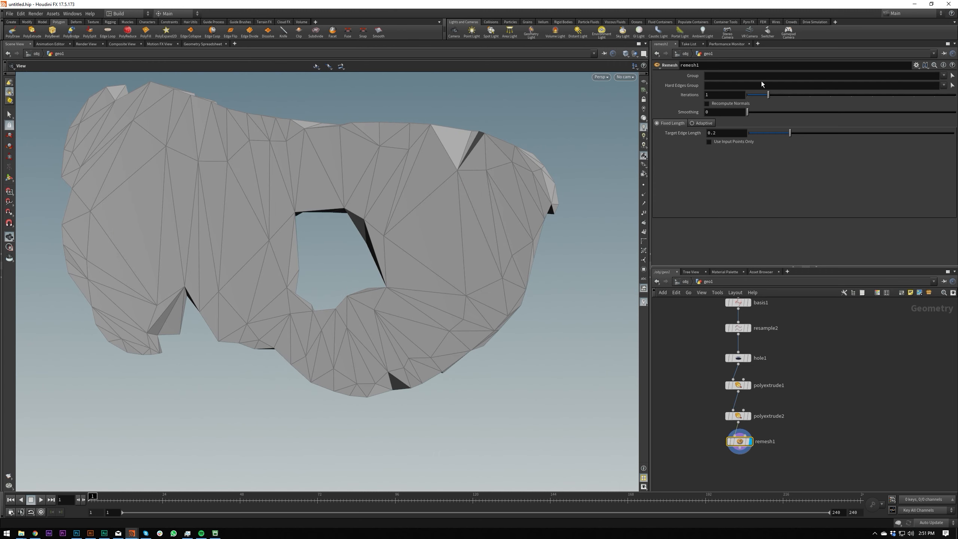
left_click(945, 76)
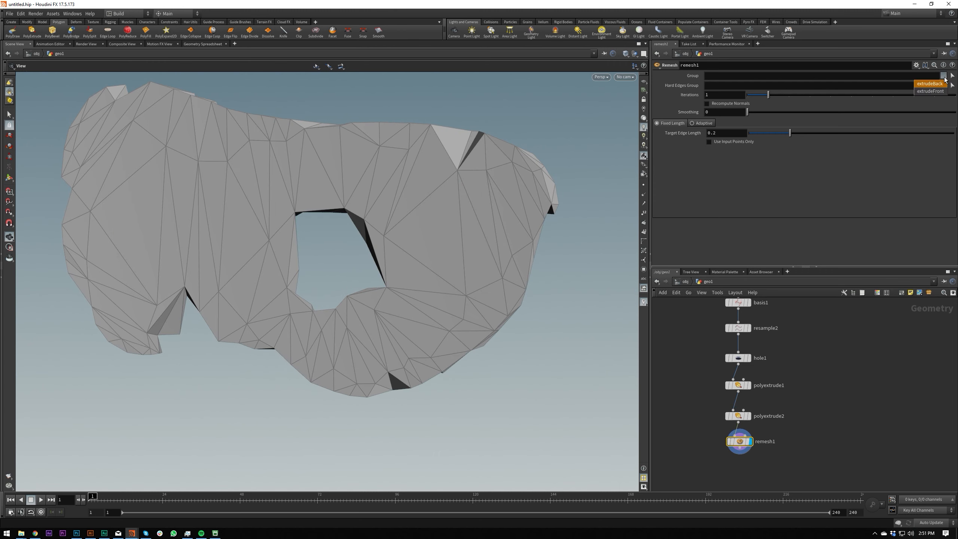
left_click(932, 91)
Examine the triangulation of the blob's front face between the outline and the hole.
left_click_drag(561, 187, 396, 162)
right_click_drag(396, 162, 374, 222)
left_click_drag(374, 223, 428, 170)
right_click_drag(428, 169, 545, 166)
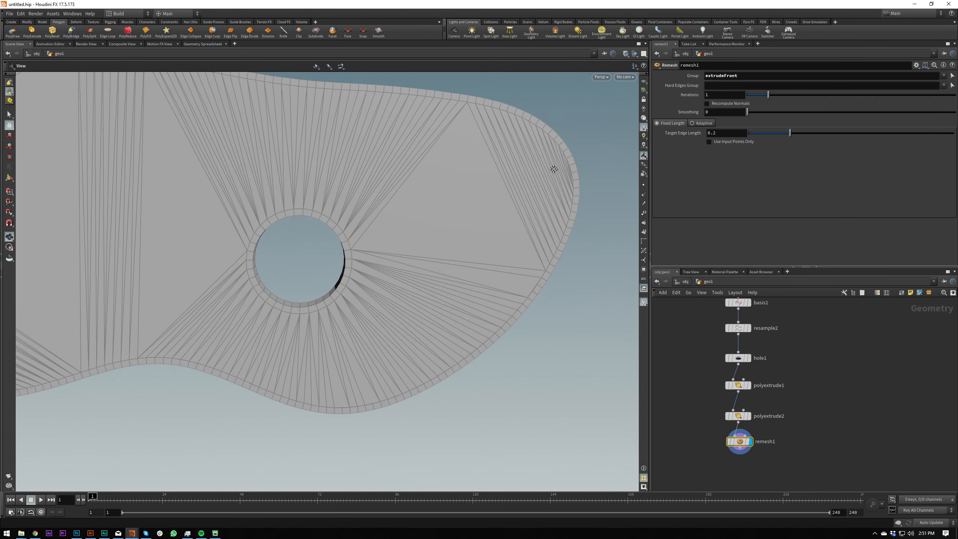
left_click_drag(545, 166, 603, 197)
right_click_drag(604, 196, 531, 236)
left_click_drag(531, 235, 456, 244)
right_click_drag(456, 243, 539, 184)
left_click_drag(539, 184, 623, 186)
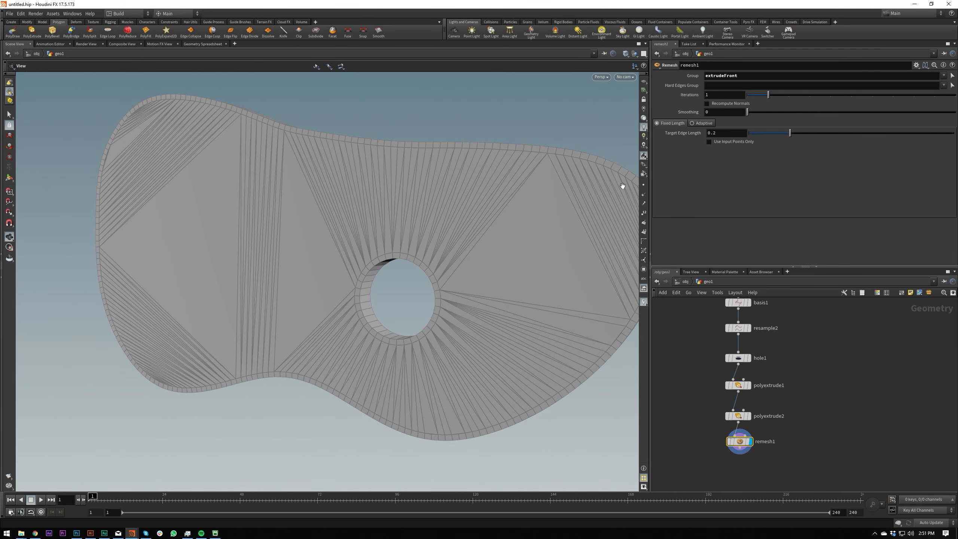
Set the Remesh node's Target Edge Length to 0.02 and its Iterations to 8.
left_click(726, 135)
key("BackSpace")
type("1")
key("Return")
left_click(728, 133)
type("05")
key("Return")
key("BackSpace")
type("2")
key("Return")
mouse_move(445, 231)
left_mouse_down()
mouse_move(525, 215)
mouse_move(460, 234)
left_mouse_up()
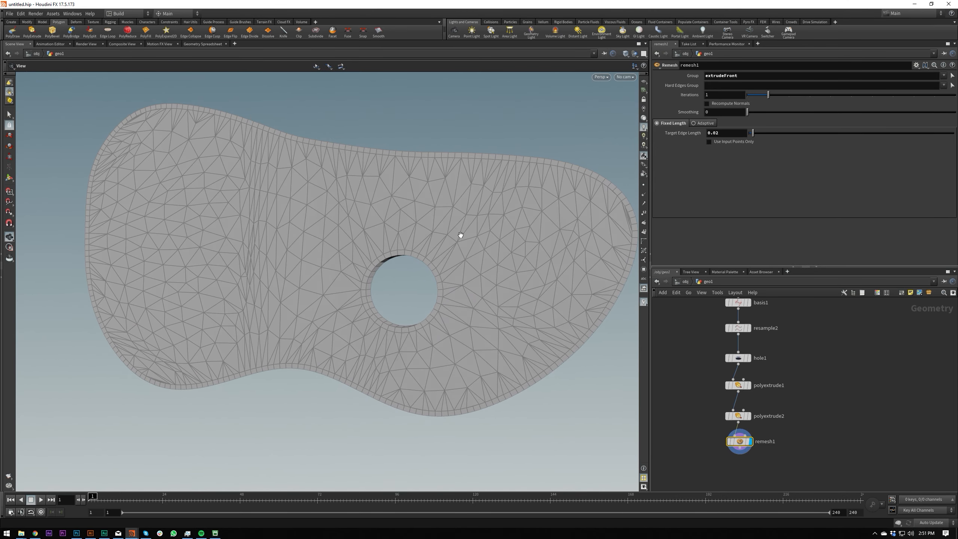
left_click_drag(841, 98, 912, 98)
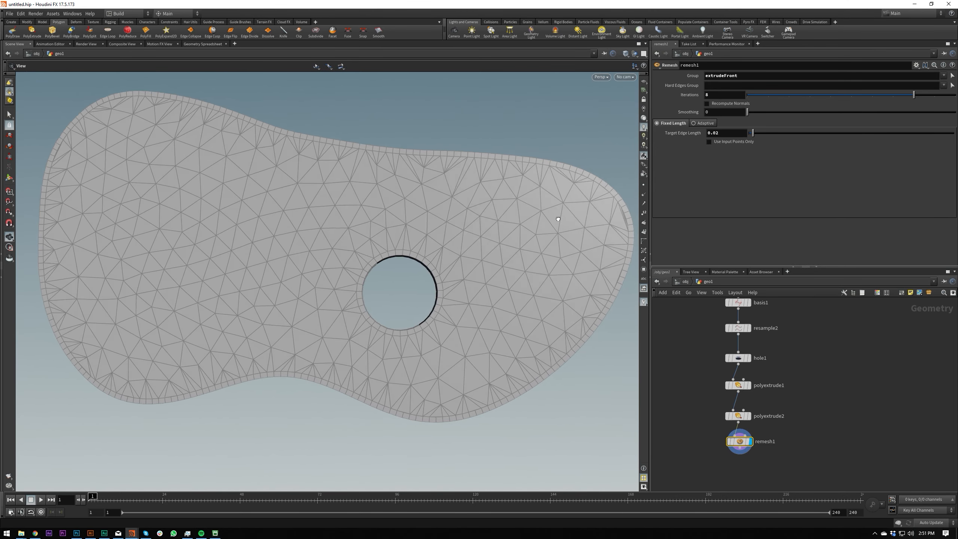
Inspect the remeshed front face and the inner wall of the hole from several angles.
left_click_drag(530, 207, 603, 208)
right_click_drag(604, 207, 467, 254)
left_click_drag(466, 253, 485, 244)
right_click_drag(485, 244, 575, 205)
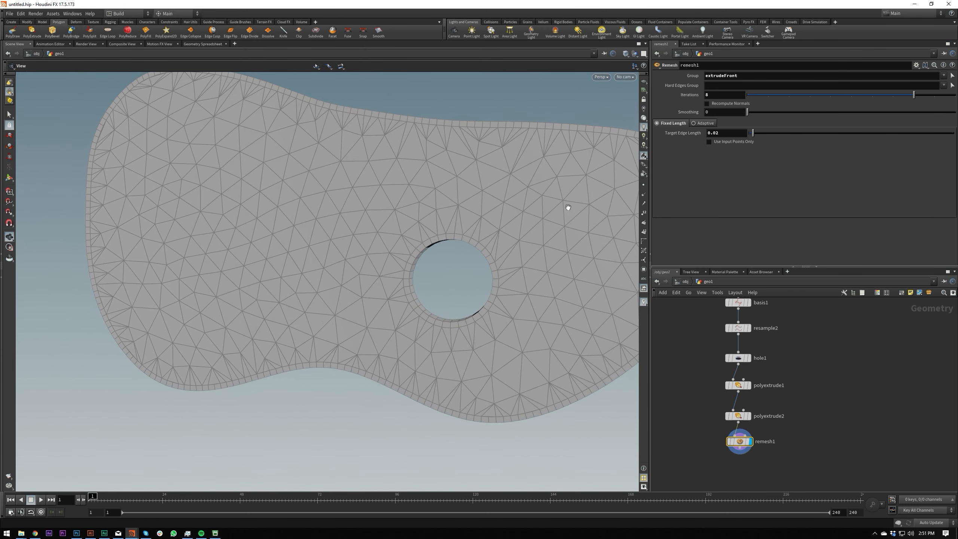
left_click_drag(575, 206, 410, 223)
right_click_drag(411, 223, 374, 255)
left_click_drag(373, 255, 555, 221)
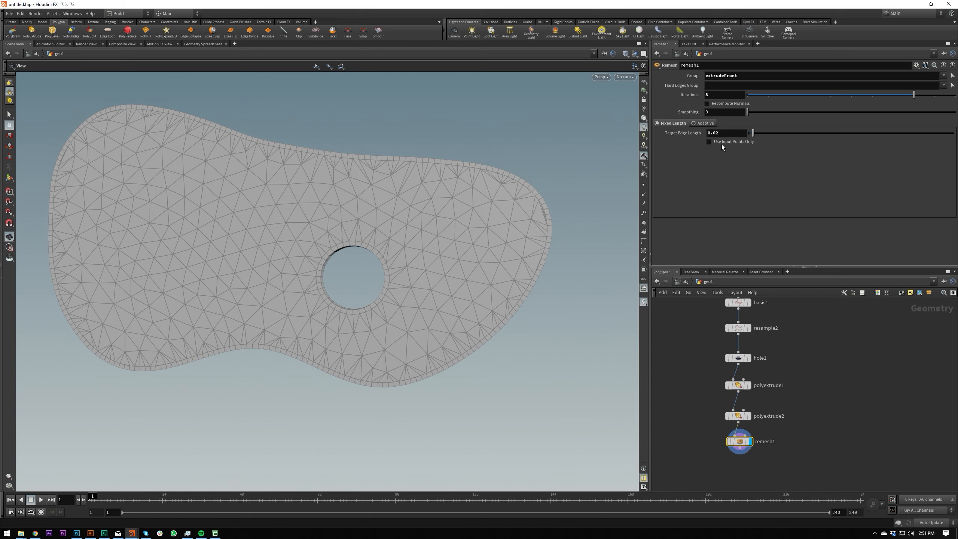
left_click(732, 133)
left_click_drag(470, 227, 371, 237)
right_click_drag(370, 238, 462, 230)
left_click_drag(462, 230, 408, 237)
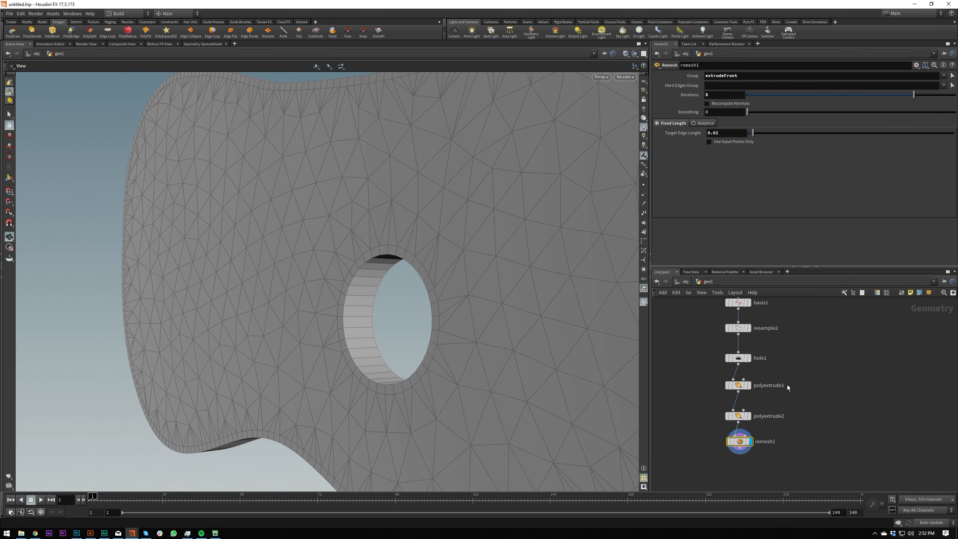
right_click_drag(379, 329, 384, 237)
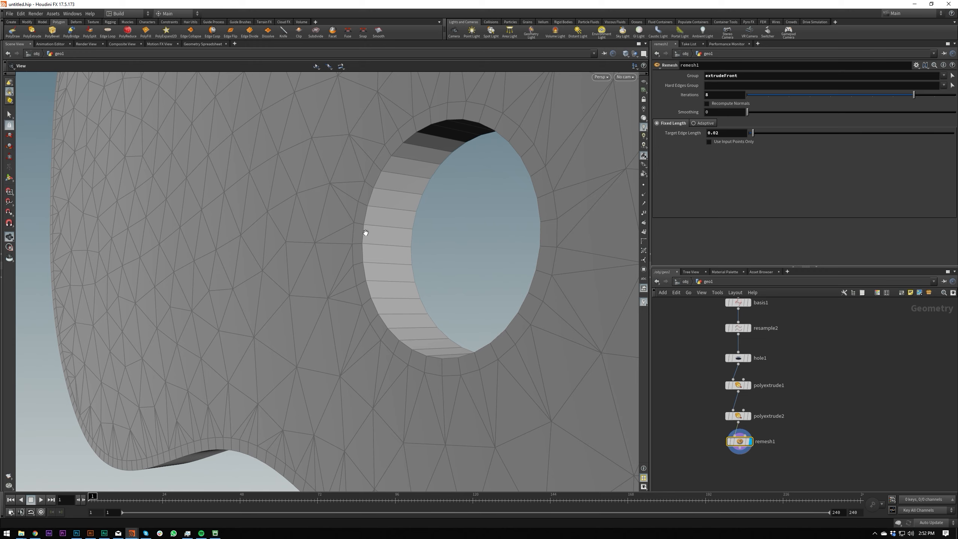
Add a Subdivide node after the Remesh node and display it.
middle_click_drag(727, 459, 722, 419)
key("Tab")
type("sub")
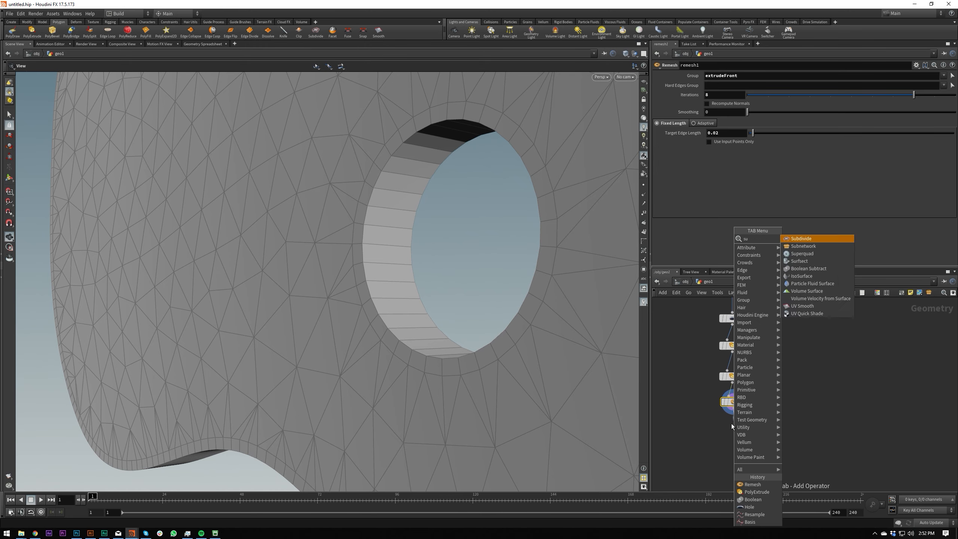
key("Return")
key("Return")
left_click(745, 427)
left_click_drag(735, 427, 736, 429)
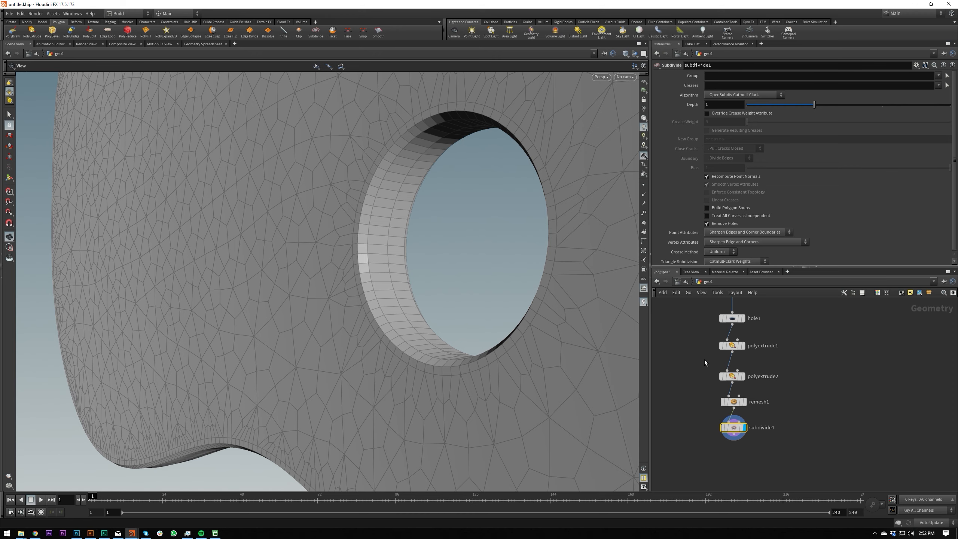
Compare the first PolyExtrude with the subdivided result, and set that PolyExtrude's Divisions to 4.
left_click(732, 346)
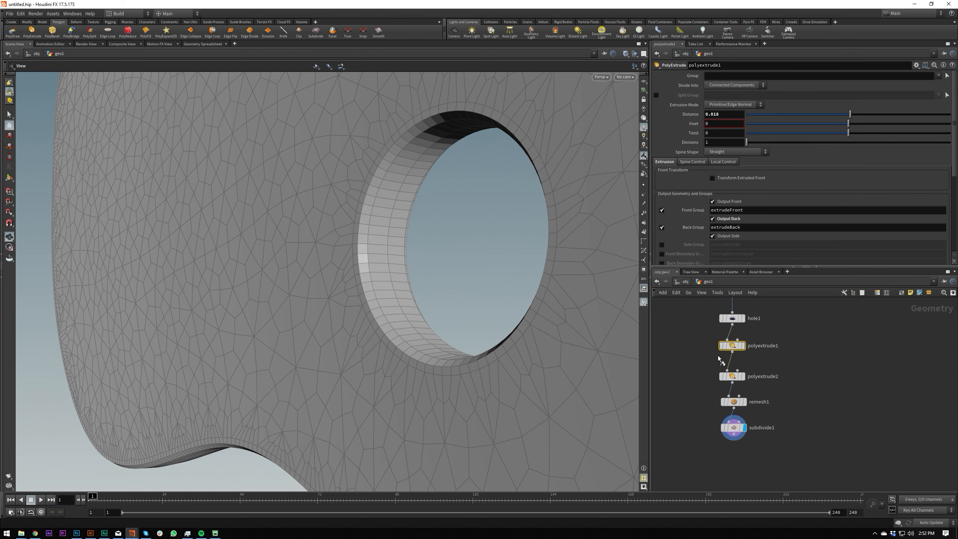
key("r")
key("b")
key("b")
key("b")
key("b")
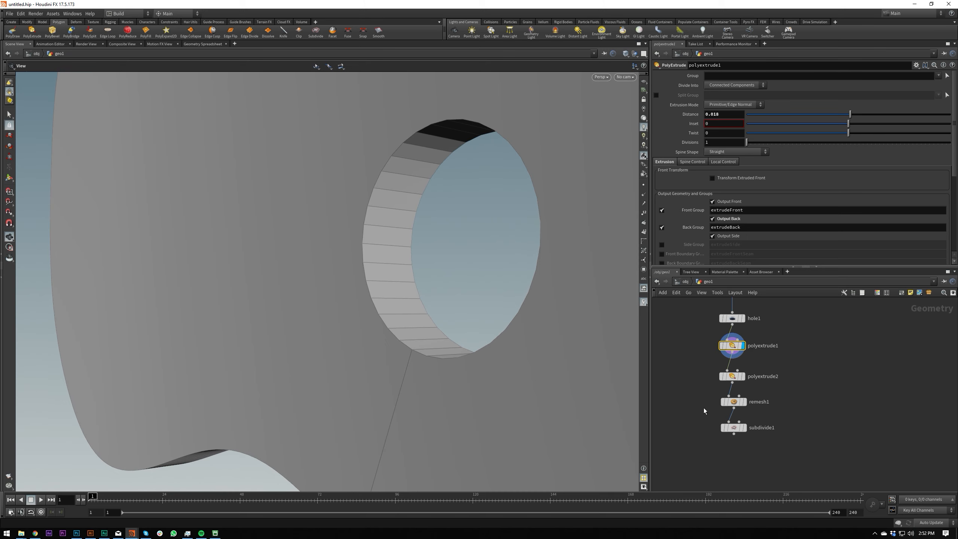
left_click_drag(708, 436, 753, 412)
key("r")
left_click_drag(704, 346, 767, 336)
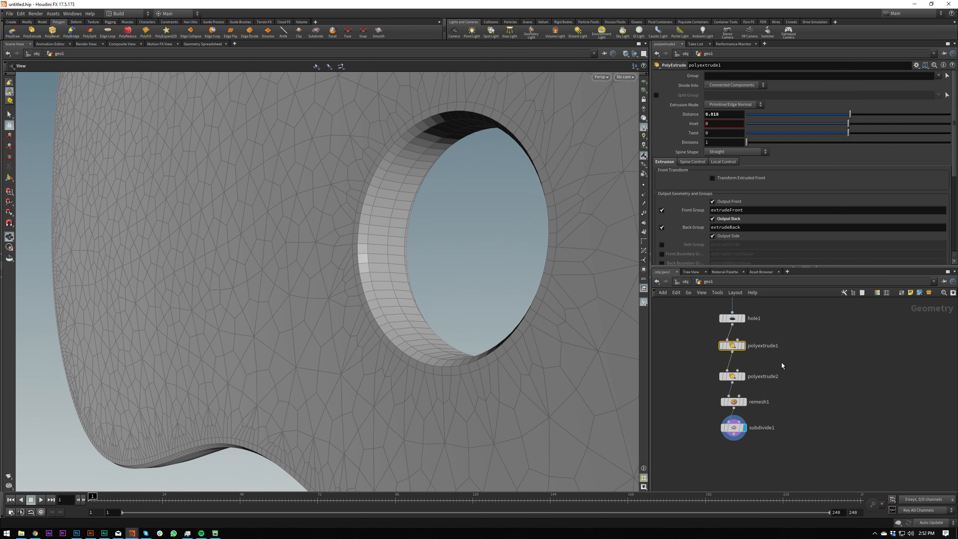
mouse_move(750, 141)
left_mouse_down()
mouse_move(782, 141)
mouse_move(760, 142)
left_mouse_up()
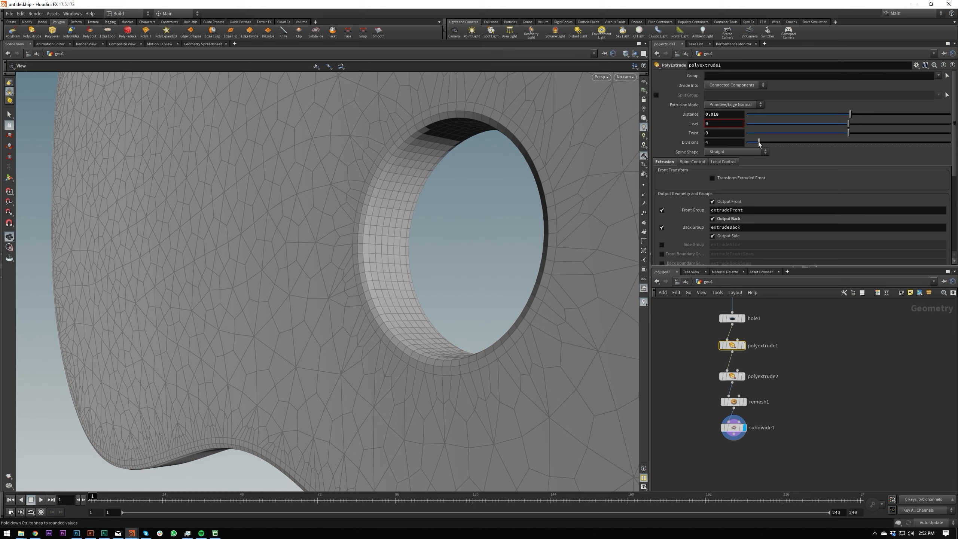
Try setting the second PolyExtrude's Divisions to 2 and undo the change.
left_click_drag(704, 390, 748, 373)
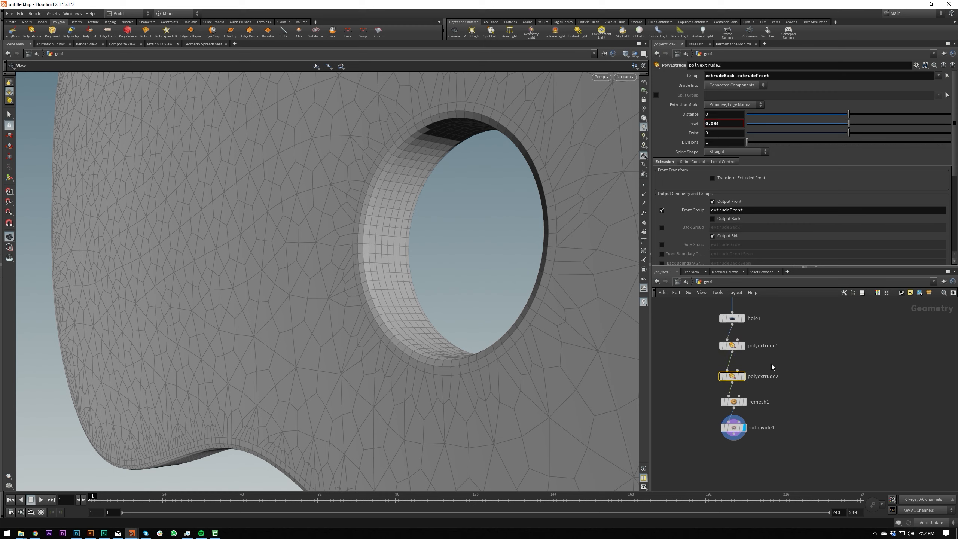
double_click(733, 143)
type("2")
key("Return")
key("ctrl+z")
Set the second PolyExtrude's Inset to 0.003 and check the rim around the hole.
left_click_drag(404, 181, 586, 196)
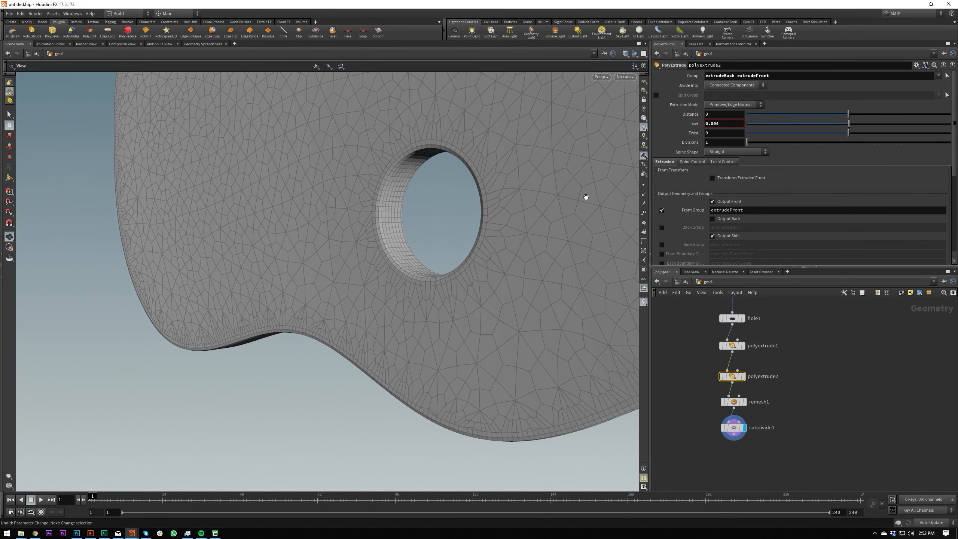
left_click(724, 125)
key("BackSpace")
type("3")
key("Return")
left_click_drag(619, 136, 561, 177)
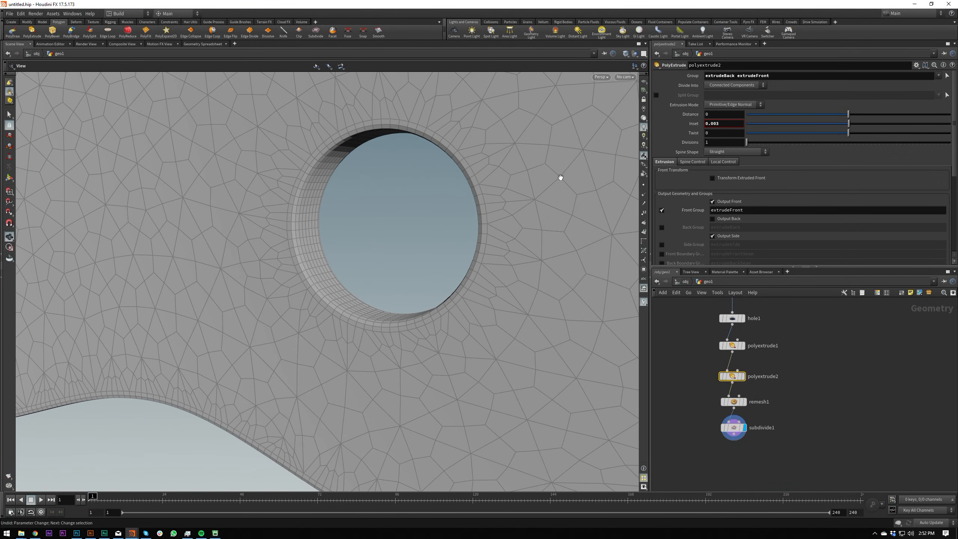
Set the Subdivide node's Depth to 2 and check the smoothed mesh around the hole.
left_click(734, 428)
double_click(721, 104)
type("2")
key("Return")
mouse_move(616, 123)
left_mouse_down()
mouse_move(420, 137)
mouse_move(509, 141)
mouse_move(424, 201)
mouse_move(520, 261)
mouse_move(451, 212)
left_mouse_up()
key("v")
left_click(453, 228)
left_click(454, 221)
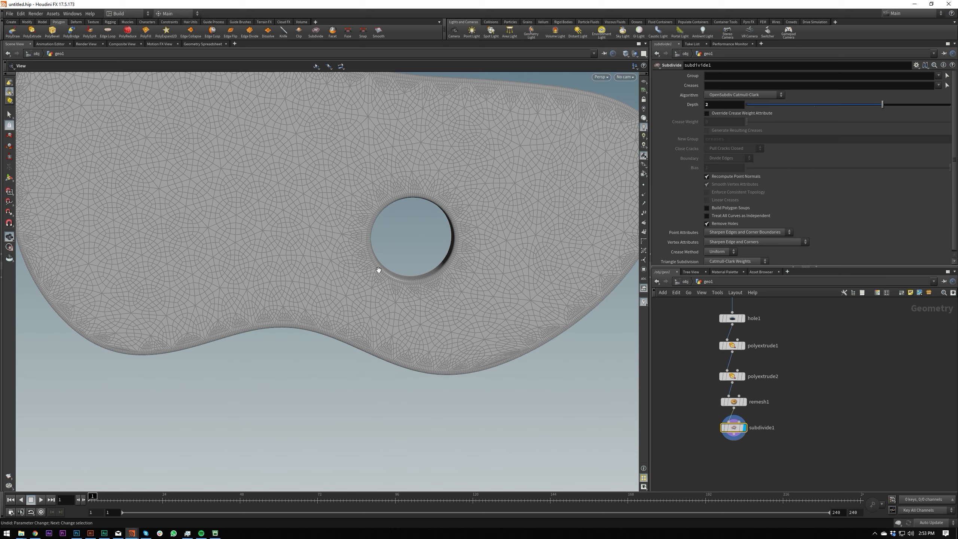
scroll(506, 181, "up", 5)
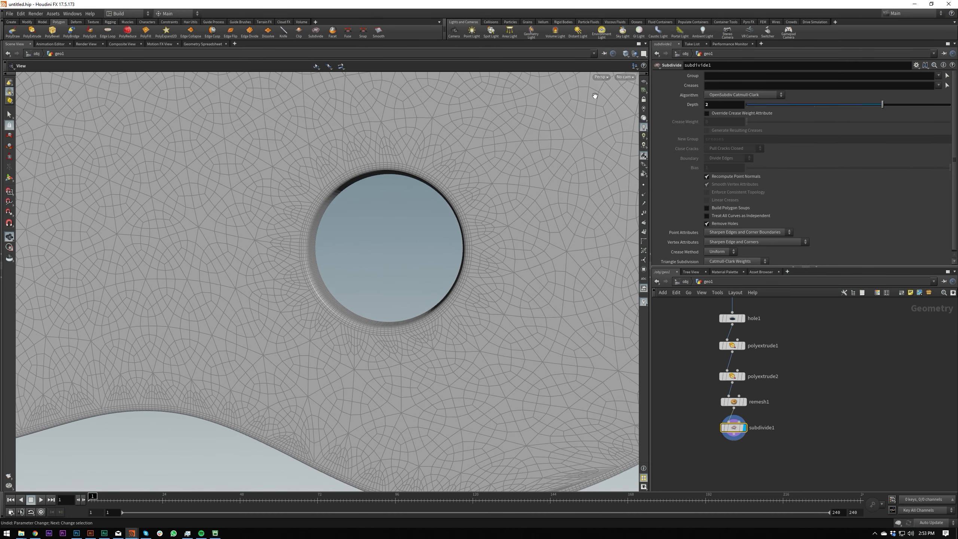
Display the subdivided blob smooth shaded without wireframe and examine its whole shape.
left_click(627, 55)
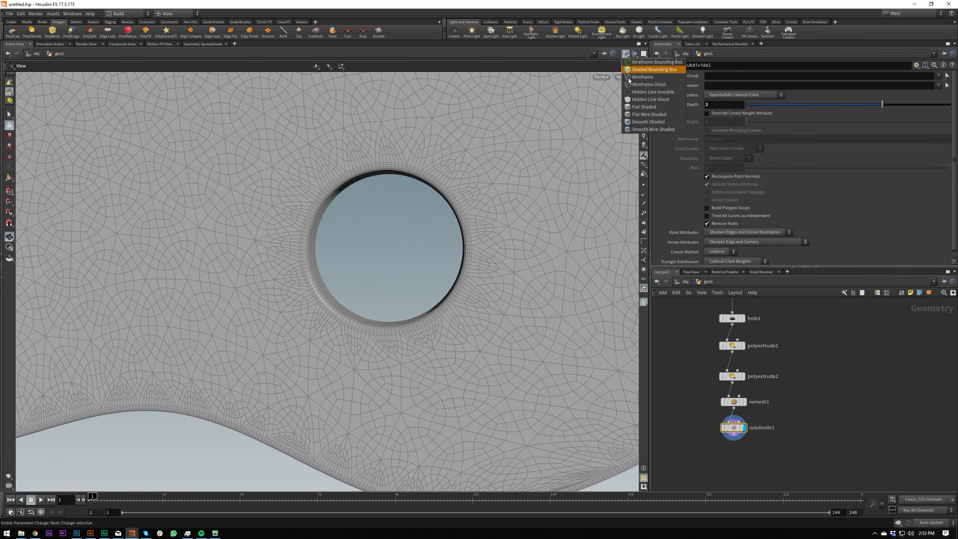
left_click(626, 55)
key("v")
mouse_move(458, 261)
left_click(461, 295)
mouse_move(463, 211)
right_mouse_down()
mouse_move(452, 195)
mouse_move(101, 270)
right_mouse_up()
mouse_move(101, 270)
left_mouse_down()
mouse_move(250, 295)
mouse_move(521, 121)
mouse_move(447, 180)
mouse_move(371, 163)
mouse_move(413, 128)
mouse_move(467, 117)
mouse_move(524, 147)
mouse_move(501, 192)
mouse_move(534, 268)
mouse_move(598, 273)
mouse_move(482, 259)
mouse_move(402, 278)
mouse_move(426, 261)
mouse_move(553, 270)
mouse_move(623, 280)
mouse_move(670, 304)
mouse_move(455, 298)
mouse_move(552, 281)
left_mouse_up()
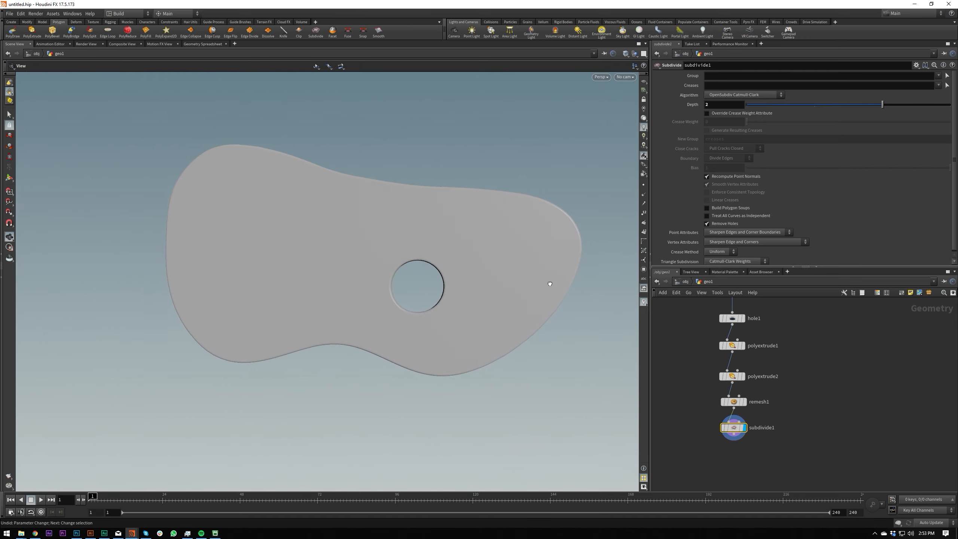
left_click_drag(441, 249, 486, 251)
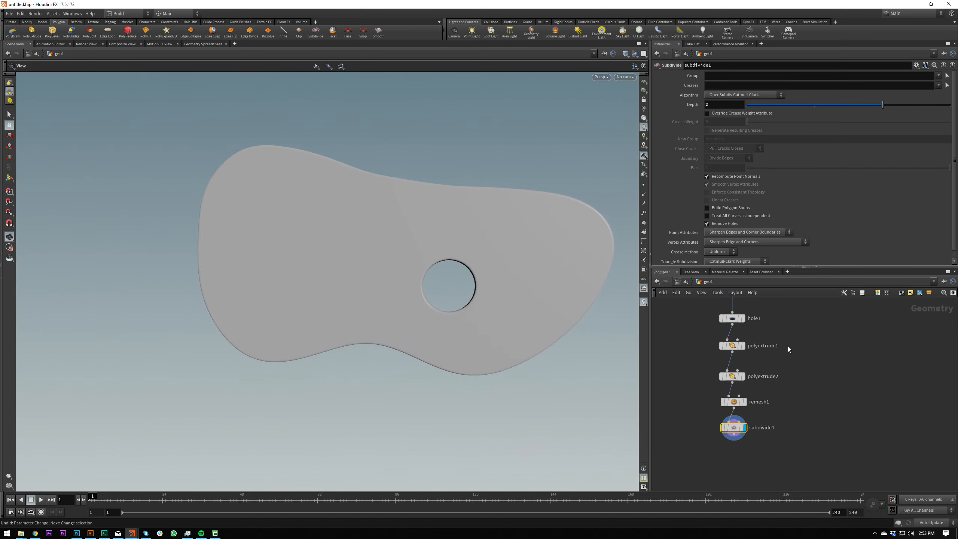
Review the complete node chain down to the Subdivide node.
scroll(788, 363, "down", 3)
left_click(772, 356)
scroll(778, 363, "up", 2)
scroll(796, 352, "down", 5)
middle_click_drag(803, 341, 781, 410)
scroll(778, 385, "up", 2)
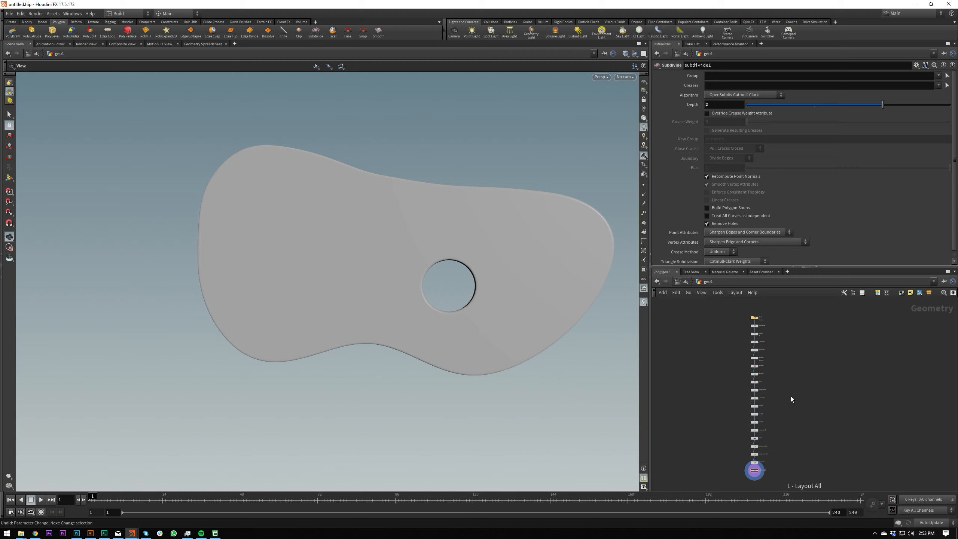
scroll(792, 466, "up", 5)
scroll(755, 406, "up", 4)
middle_click_drag(792, 464, 769, 427)
scroll(776, 437, "down", 4)
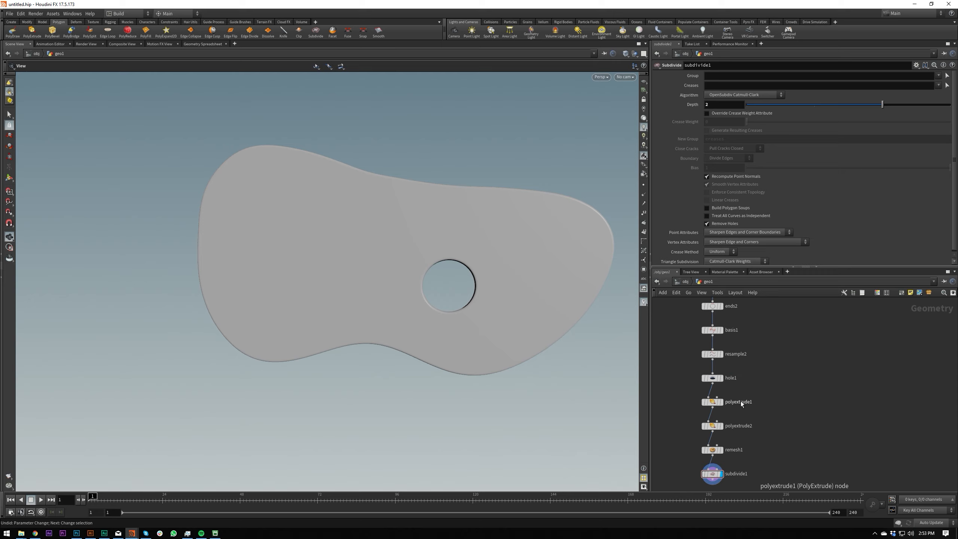
left_click(712, 384)
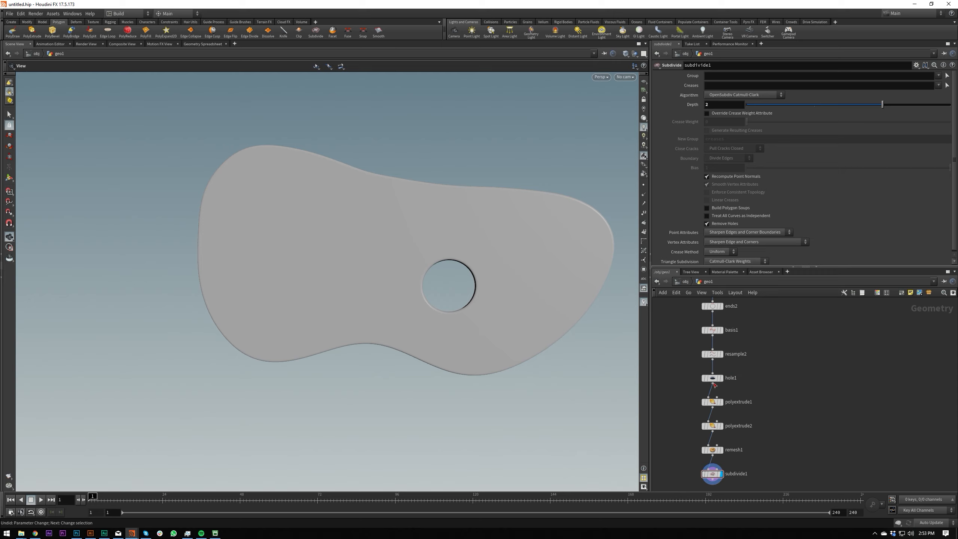
left_click(774, 403)
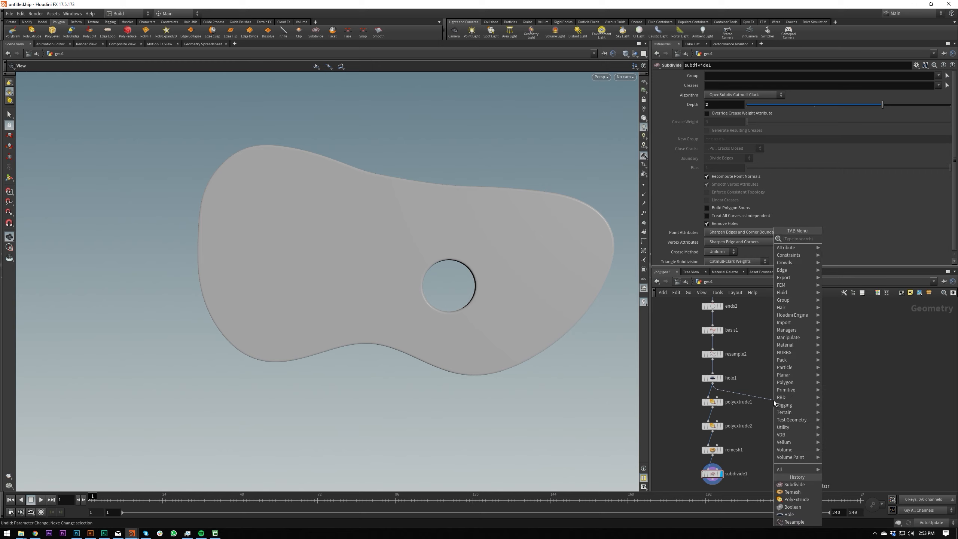
key("Escape")
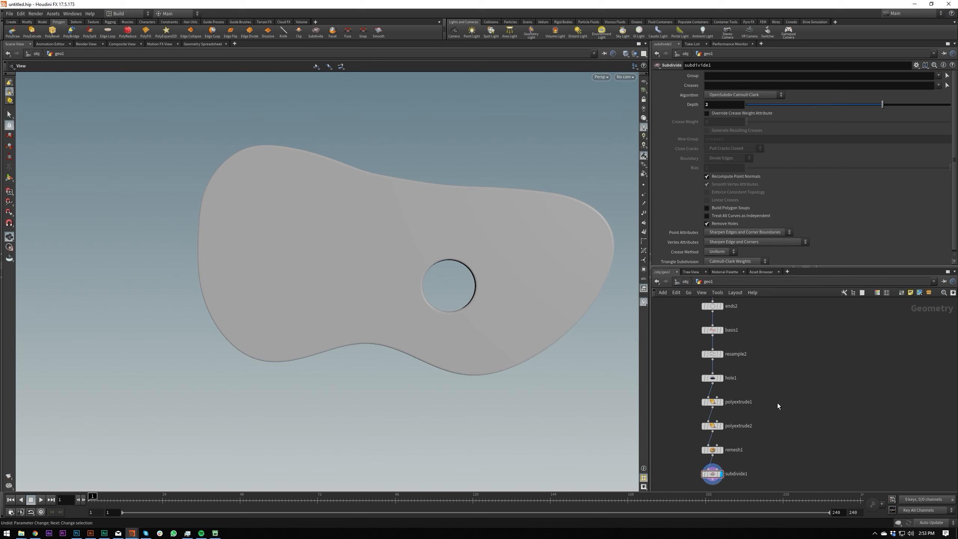
Duplicate the first PolyExtrude as a parallel branch from the hole1 node, and display the copy.
middle_click_drag(778, 404, 766, 392)
left_click_drag(705, 390, 766, 391, "alt")
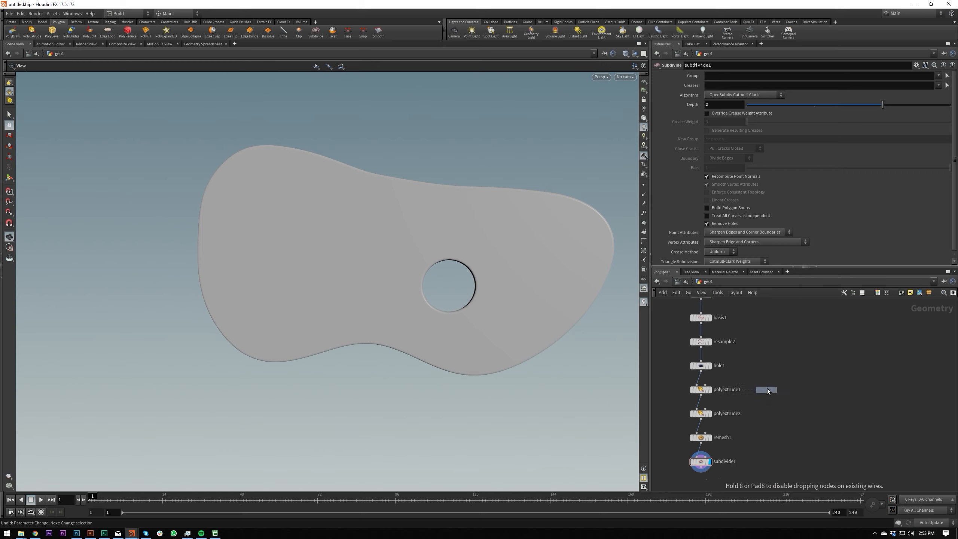
left_click(773, 390)
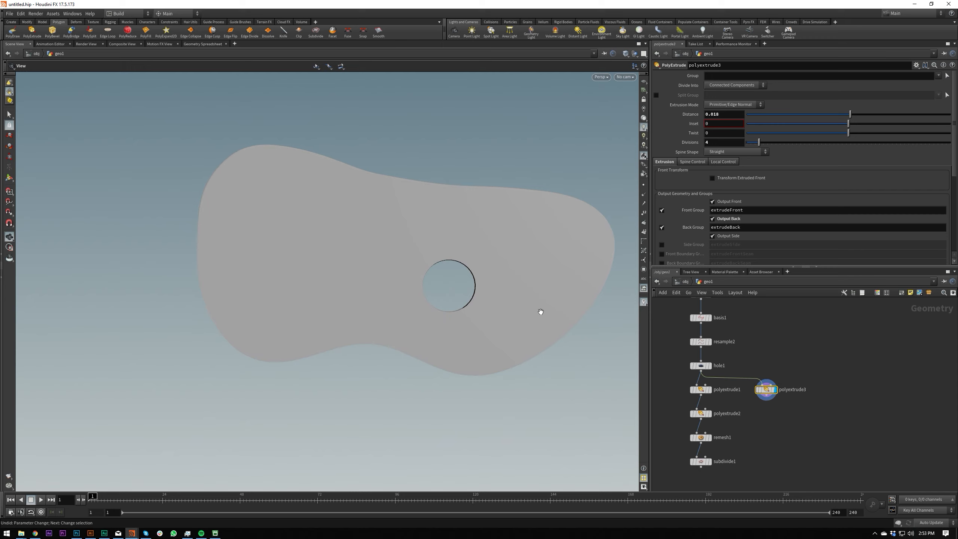
scroll(484, 272, "up", 5)
left_click_drag(767, 391, 767, 395)
Add a PolyBevel node below the copied PolyExtrude and display it.
left_click(767, 400)
key("Tab")
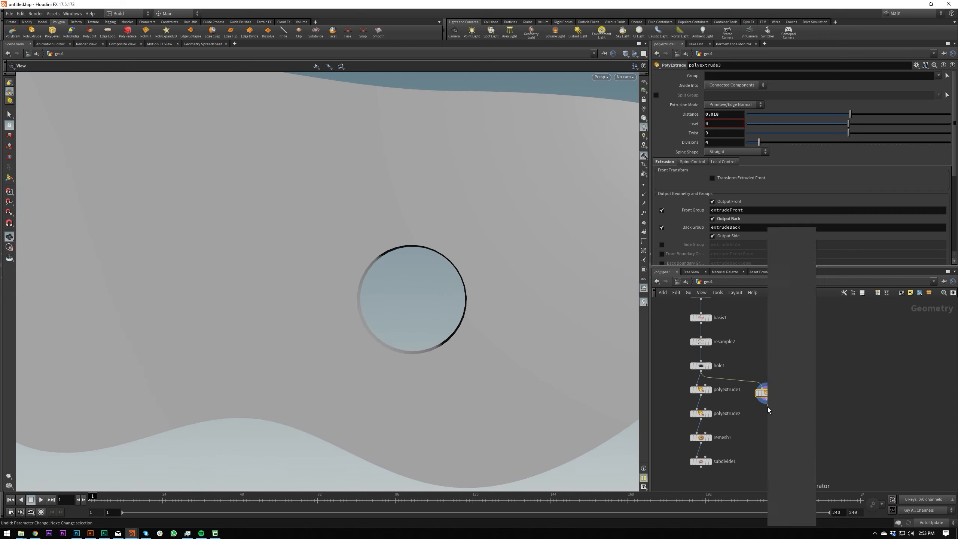
type("bev")
key("Return")
key("Return")
left_click(775, 414)
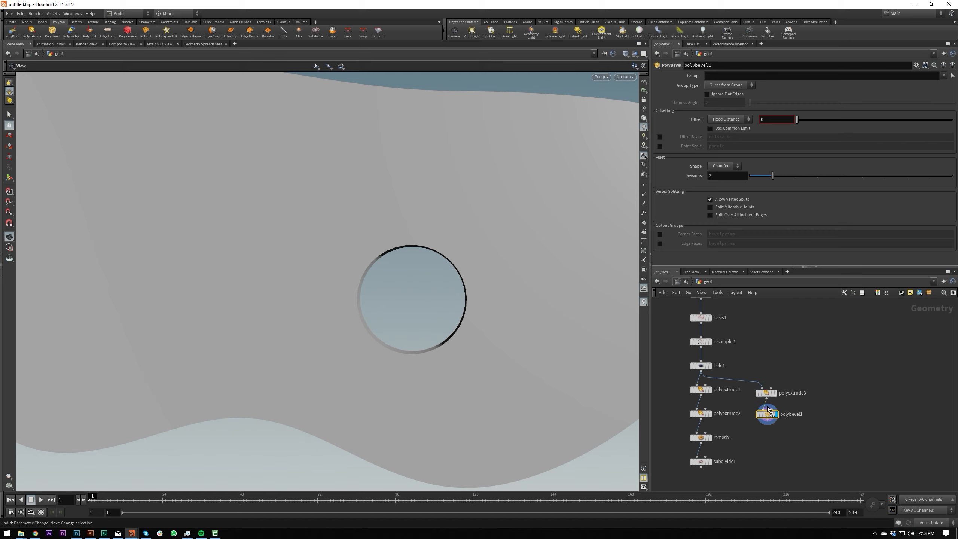
Show the hole area in flat wire shading and set the PolyBevel's Offset to 0.0014.
left_click_drag(488, 282, 561, 253)
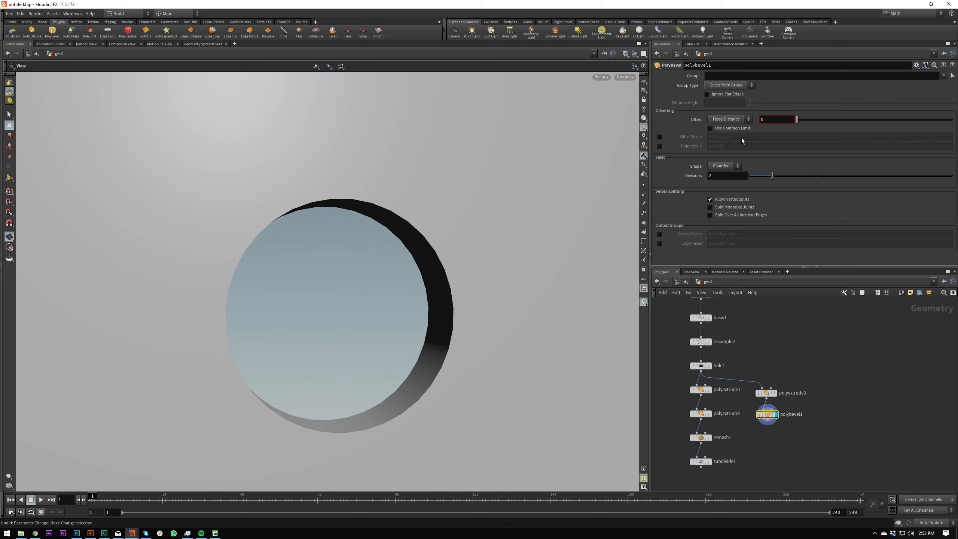
key("v")
left_click(453, 192)
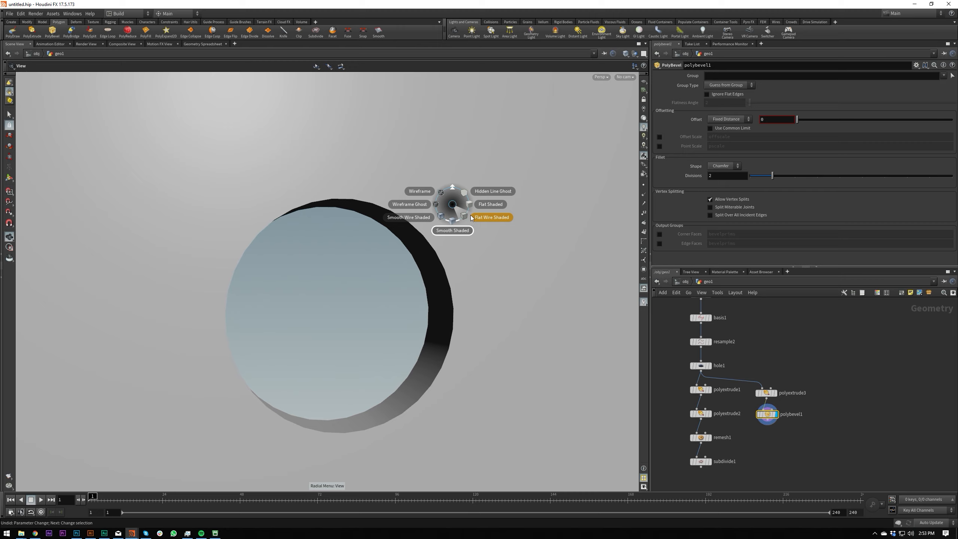
left_click(471, 219)
left_click_drag(476, 270, 505, 278)
middle_click_drag(505, 279, 475, 245)
left_click_drag(795, 457, 782, 420)
middle_click_drag(785, 120, 837, 160)
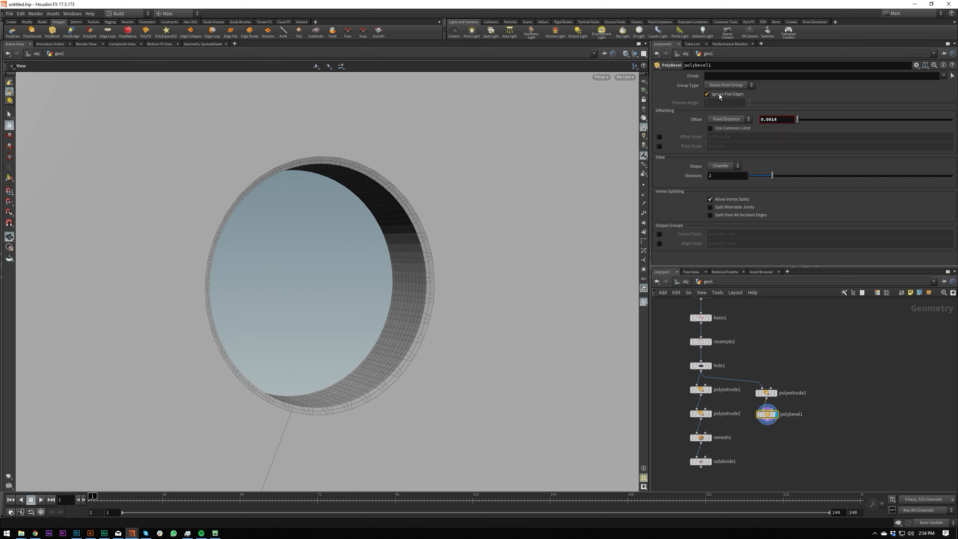
Make the PolyBevel ignore flat edges with a Flatness Angle of 40.
left_click(713, 101)
type("40")
key("Return")
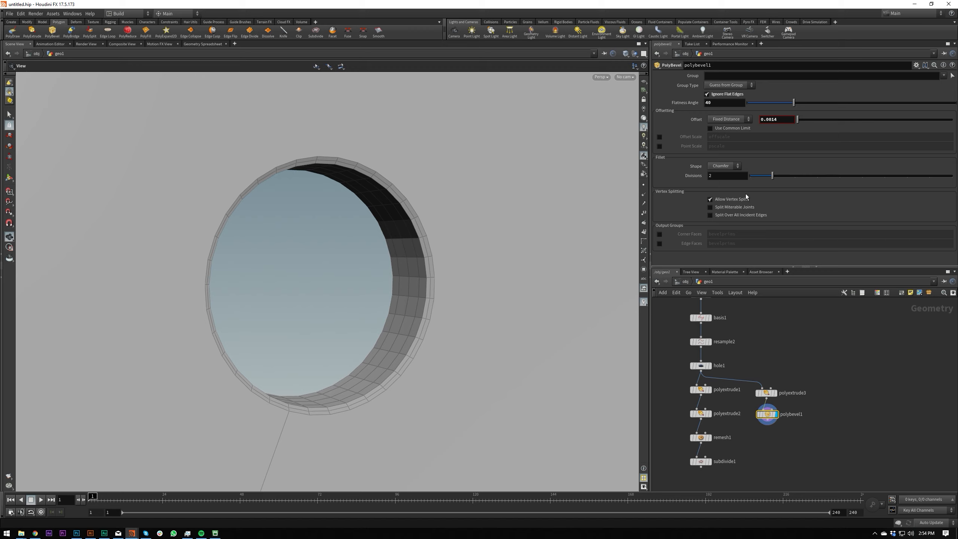
Set the PolyBevel's fillet Shape to Round with 4 Divisions.
left_click(723, 166)
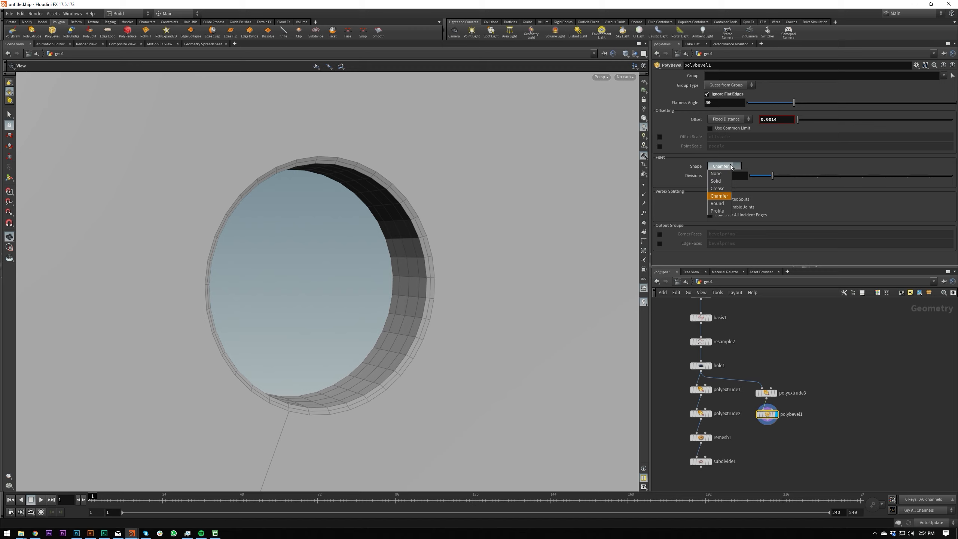
left_click(725, 211)
type("4")
key("Return")
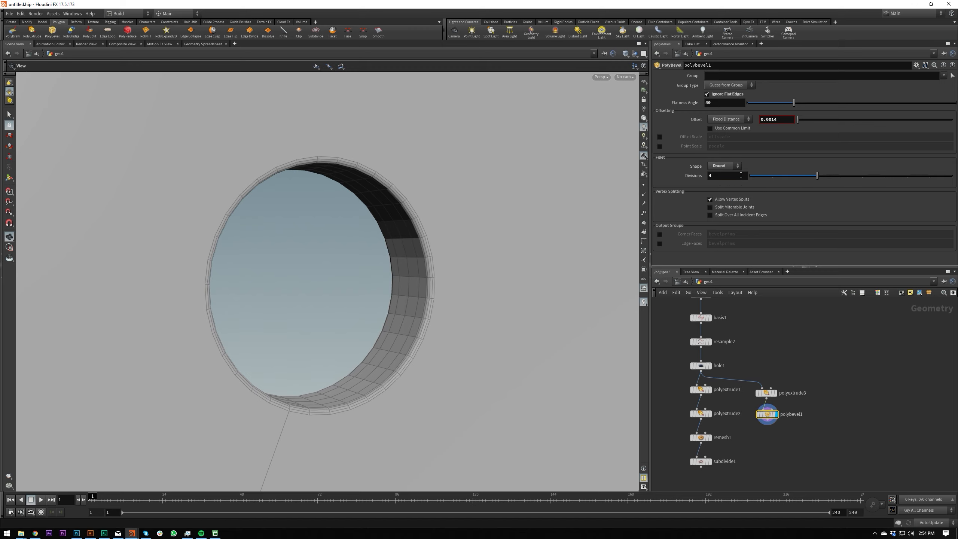
Examine the bevelled blob smooth shaded, both as a whole and close to the hole.
mouse_move(422, 215)
left_mouse_down()
mouse_move(375, 184)
mouse_move(452, 241)
mouse_move(437, 195)
mouse_move(281, 218)
mouse_move(475, 278)
mouse_move(438, 285)
left_mouse_up()
scroll(375, 184, "down", 5)
scroll(436, 194, "down", 4)
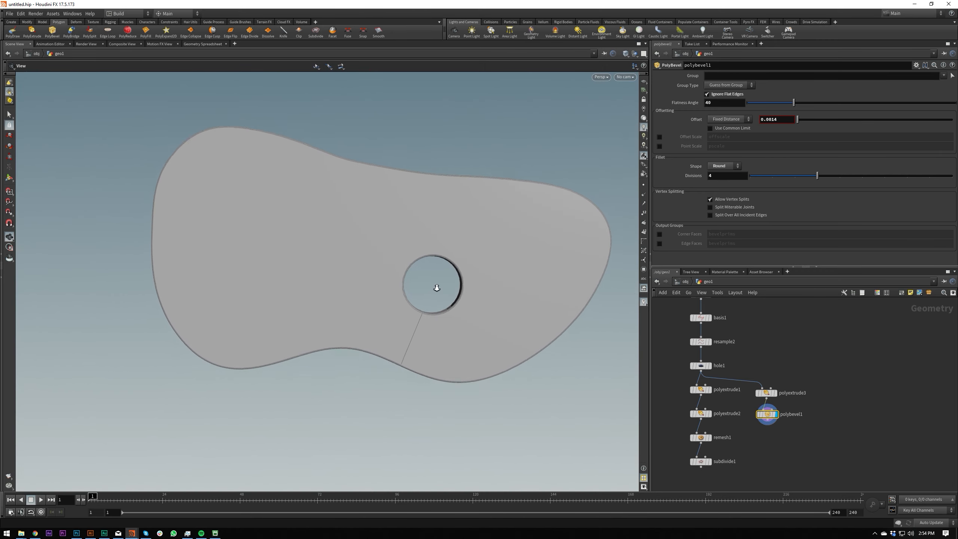
key("v")
left_click(446, 350)
left_click(472, 333)
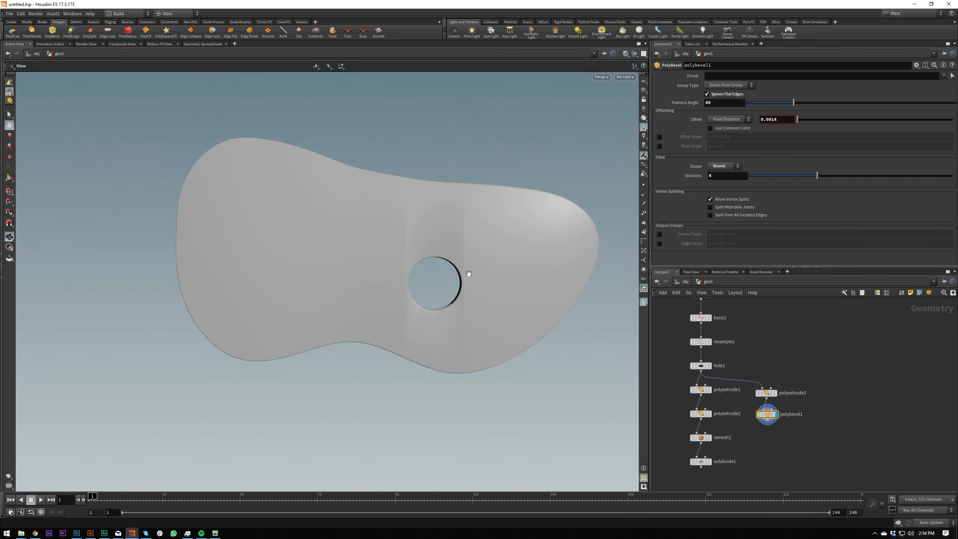
mouse_move(456, 248)
left_mouse_down()
mouse_move(450, 234)
mouse_move(314, 231)
mouse_move(391, 217)
mouse_move(454, 238)
mouse_move(400, 278)
mouse_move(337, 249)
left_mouse_up()
left_click_drag(468, 230, 368, 242)
left_click_drag(417, 293, 441, 257)
Return to flat wire shading and examine the bevel's mesh around the hole.
key("shift+v")
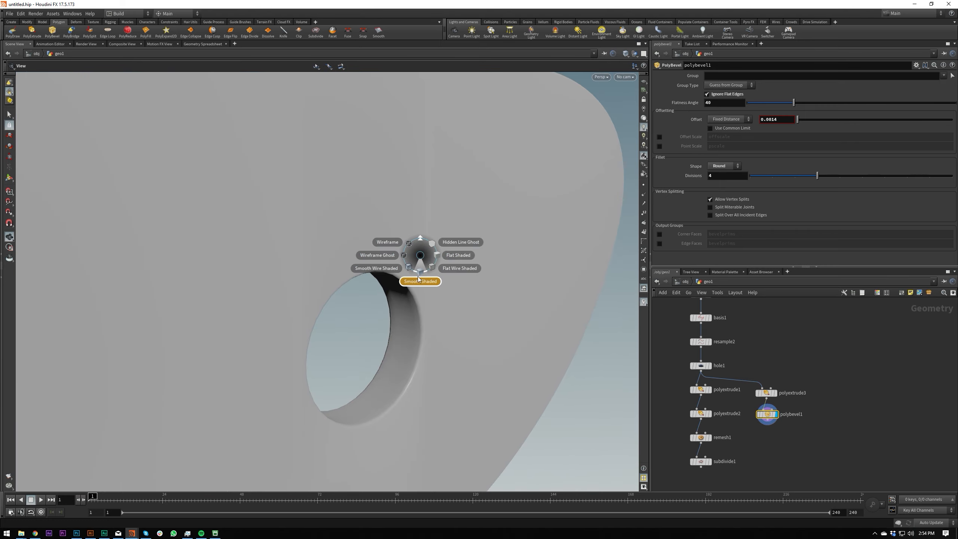
left_click(461, 302)
mouse_move(404, 273)
left_mouse_down()
mouse_move(451, 231)
mouse_move(366, 315)
mouse_move(414, 285)
left_mouse_up()
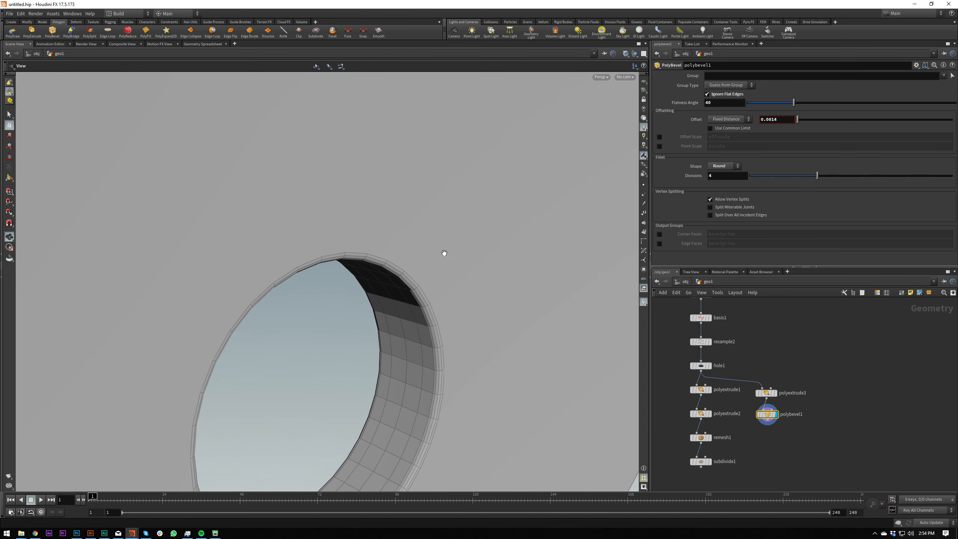
scroll(402, 270, "down", 6)
left_click_drag(402, 269, 299, 236)
Check the front and back group names on the copied PolyExtrude, and inspect the bevelled rim of the hole.
left_click_drag(792, 372, 759, 425)
left_click_drag(771, 388, 769, 390)
left_click_drag(781, 374, 754, 399)
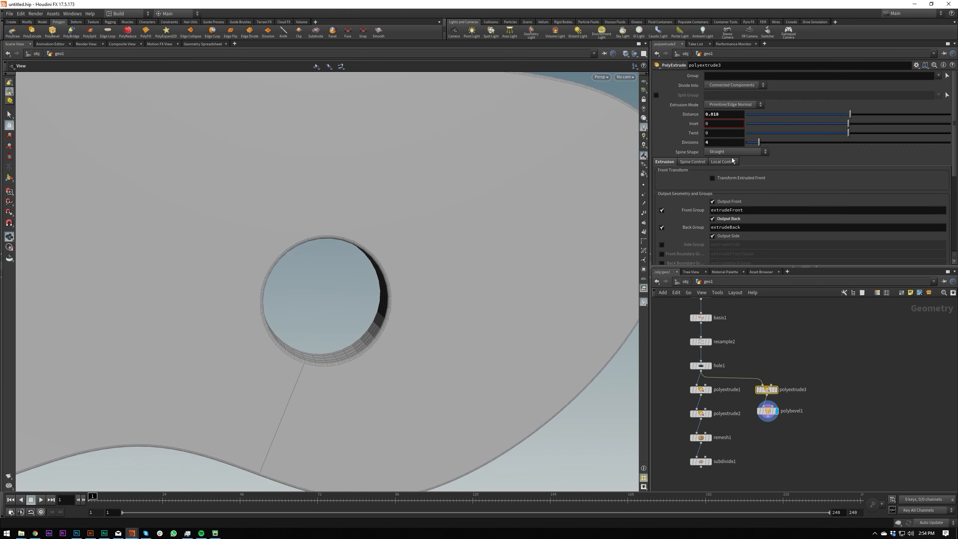
double_click(720, 209)
double_click(721, 227)
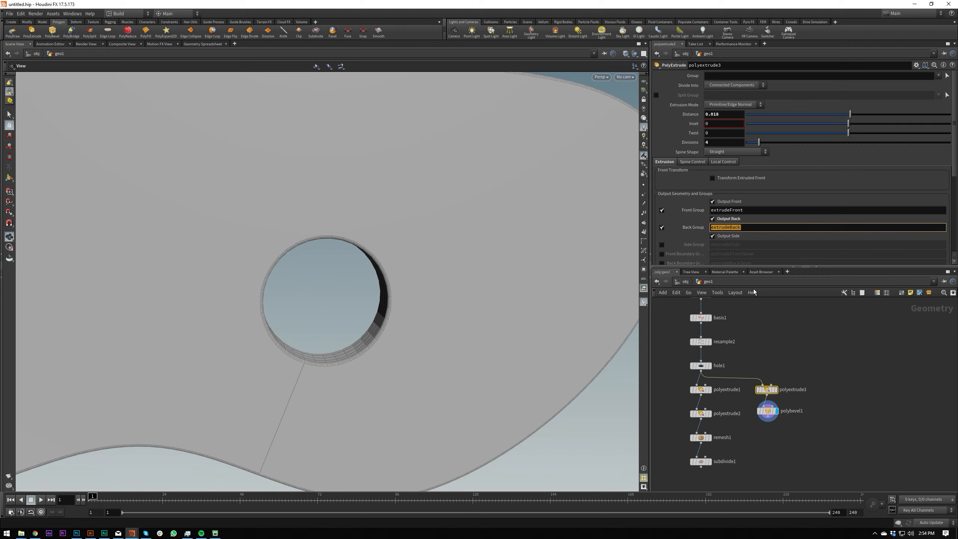
right_click_drag(398, 269, 441, 252)
left_click_drag(441, 252, 380, 269)
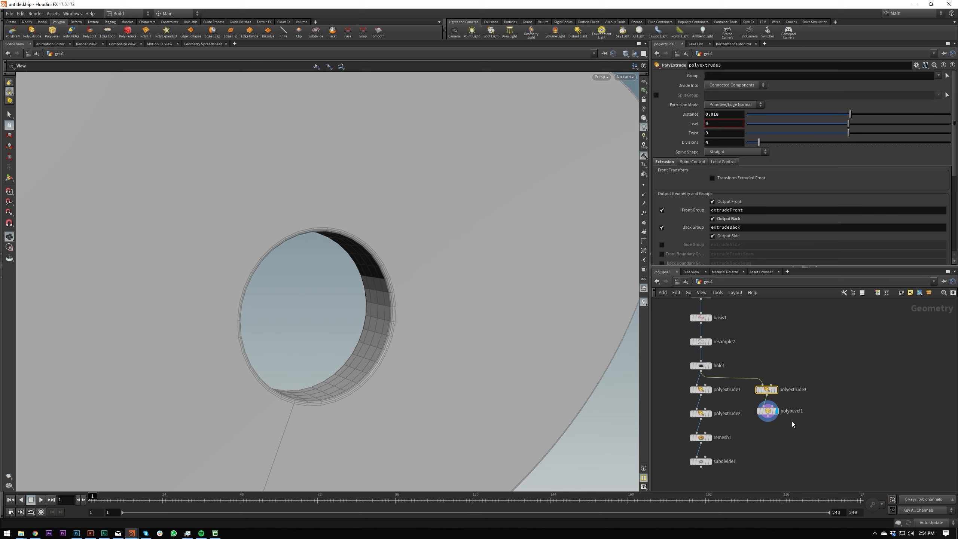
Try adding a Remesh node below the PolyBevel and display it.
key("Tab")
type("res")
key("BackSpace")
type("mesh")
key("Return")
left_click(769, 433)
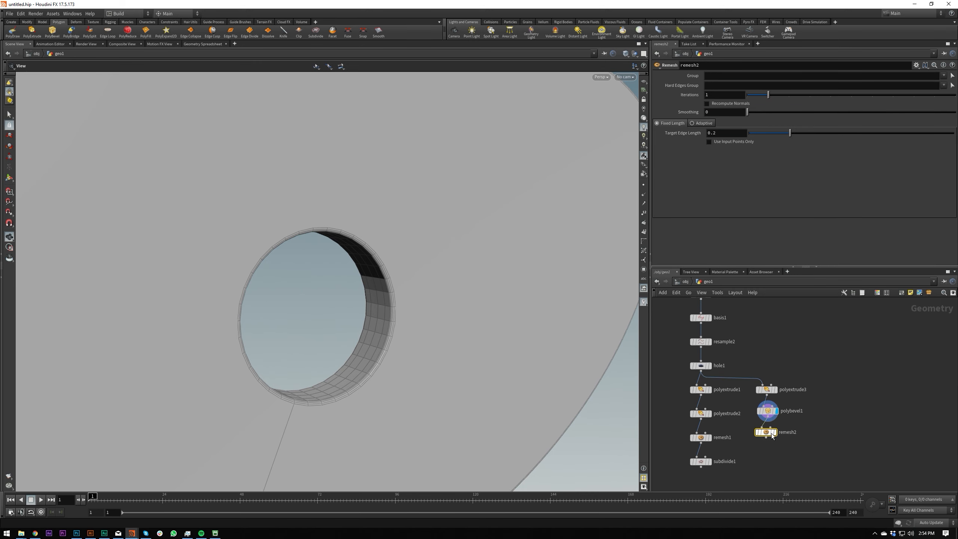
left_click(775, 433)
Try limiting the new Remesh to the extrudeBack and extrudeFront groups, and examine the faces around the hole.
left_click(946, 76)
left_click(938, 86)
left_click(945, 76)
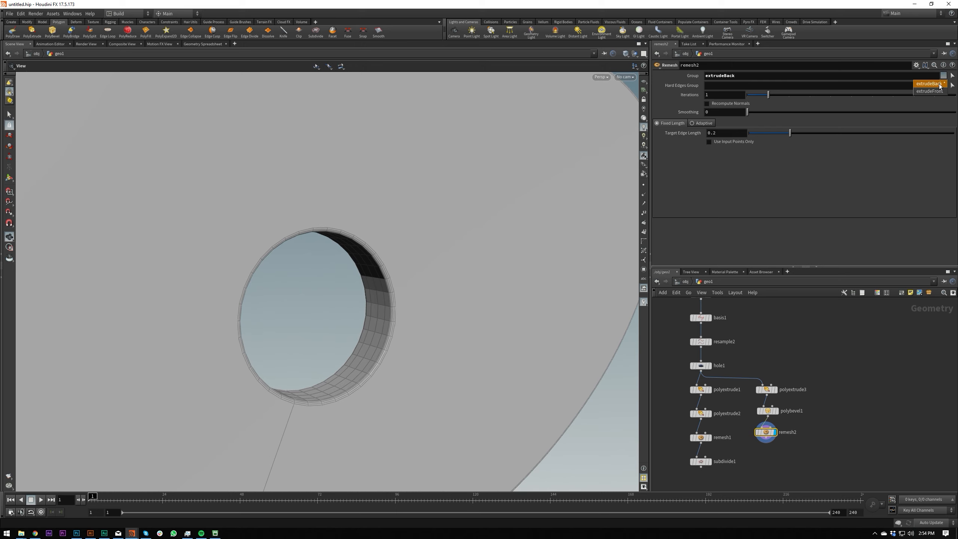
left_click(934, 93)
left_click_drag(458, 208, 274, 204)
right_click_drag(274, 203, 321, 252)
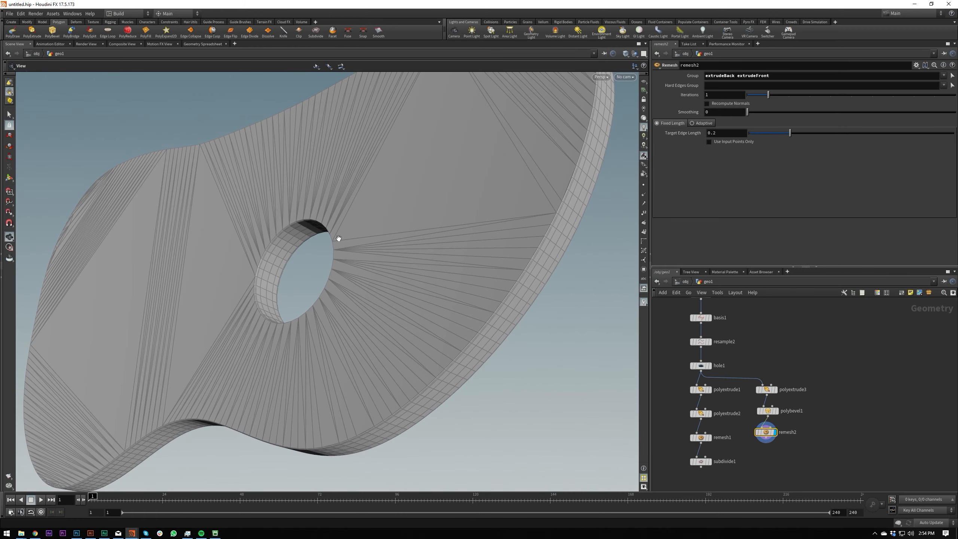
left_click_drag(321, 252, 545, 246)
right_click_drag(581, 178, 578, 131)
left_click_drag(578, 132, 466, 264)
left_click_drag(457, 154, 427, 178)
Compare the bevelled mesh with and without the new Remesh node, and delete that node.
key("Delete")
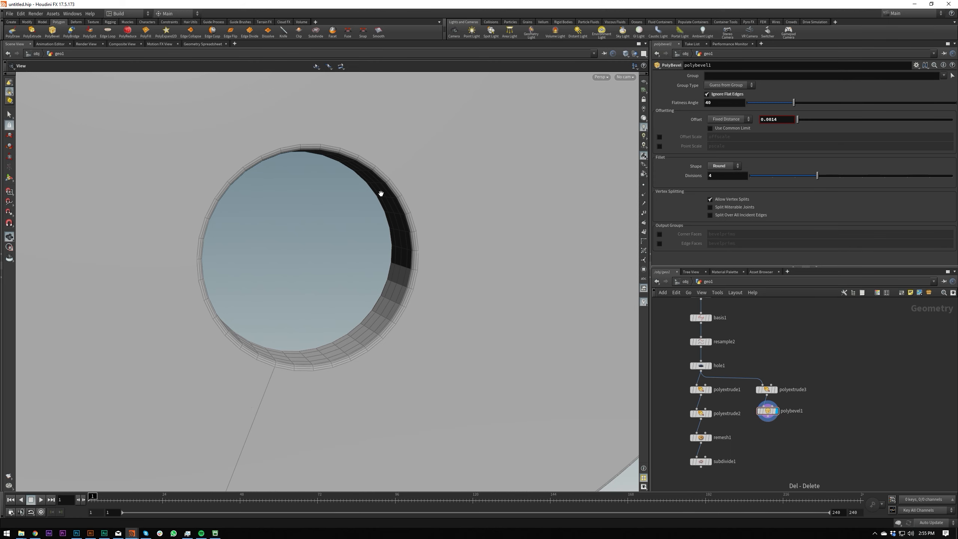
left_click_drag(413, 262, 428, 199)
key("ctrl+z")
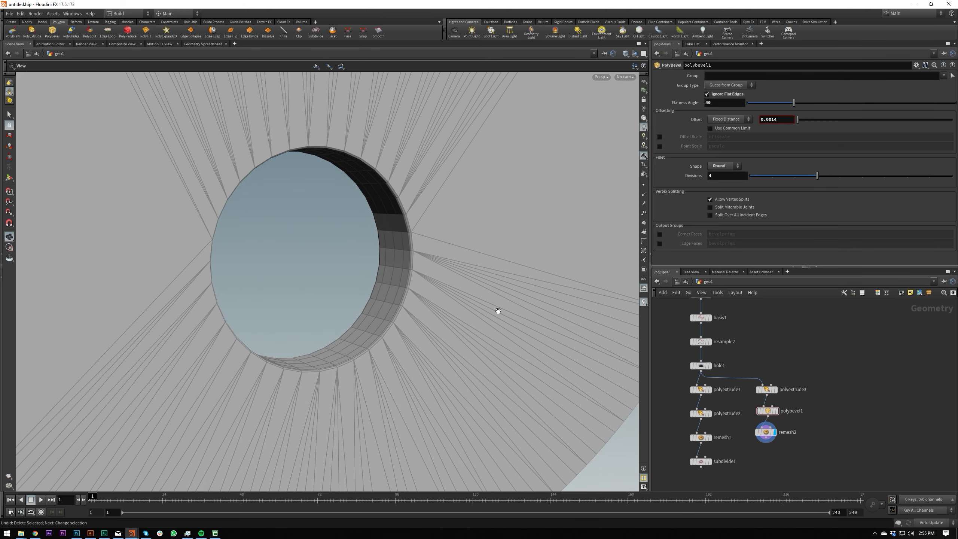
left_click_drag(496, 312, 563, 312)
left_click(767, 432)
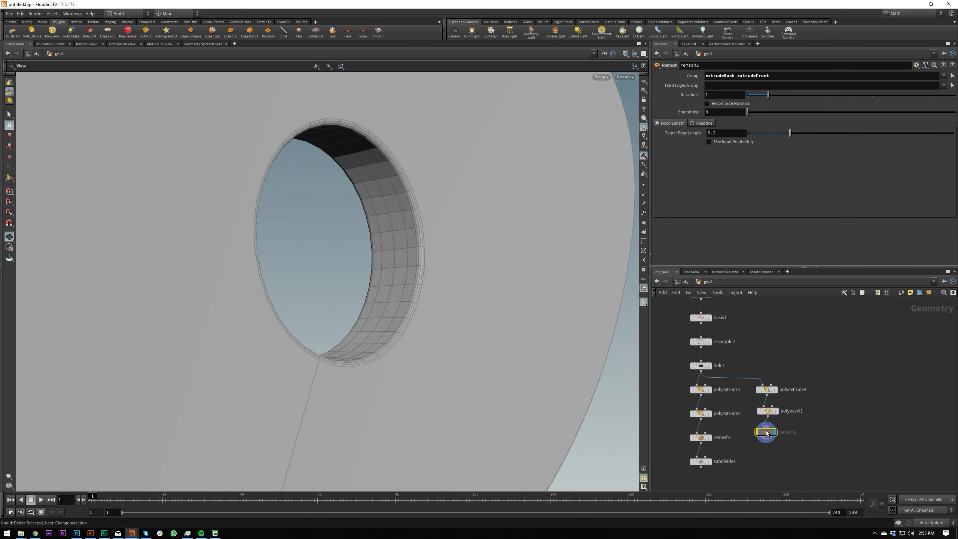
key("Delete")
Add a Group Create node below the PolyBevel and display it.
mouse_move(775, 422)
left_mouse_down()
mouse_move(767, 390)
mouse_move(768, 413)
left_mouse_up()
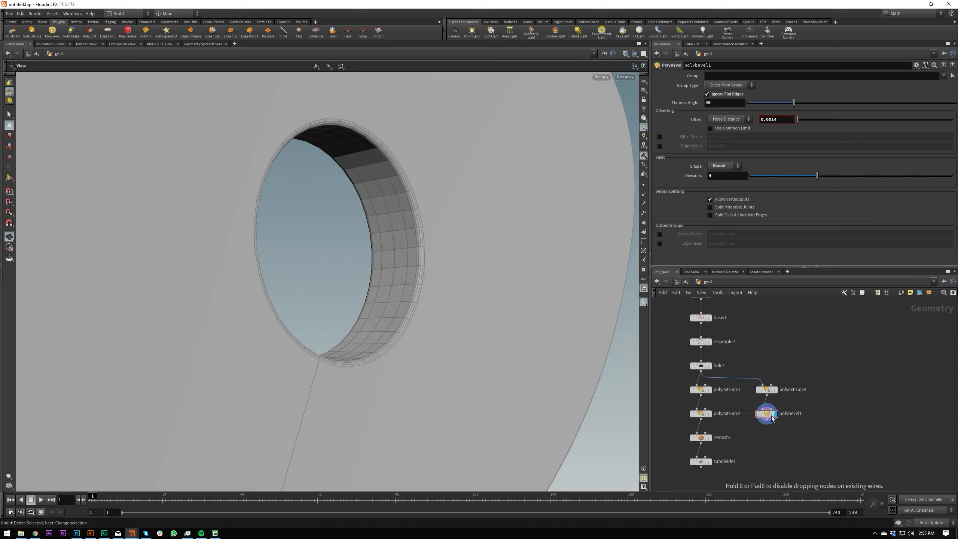
key("Tab")
type("grou")
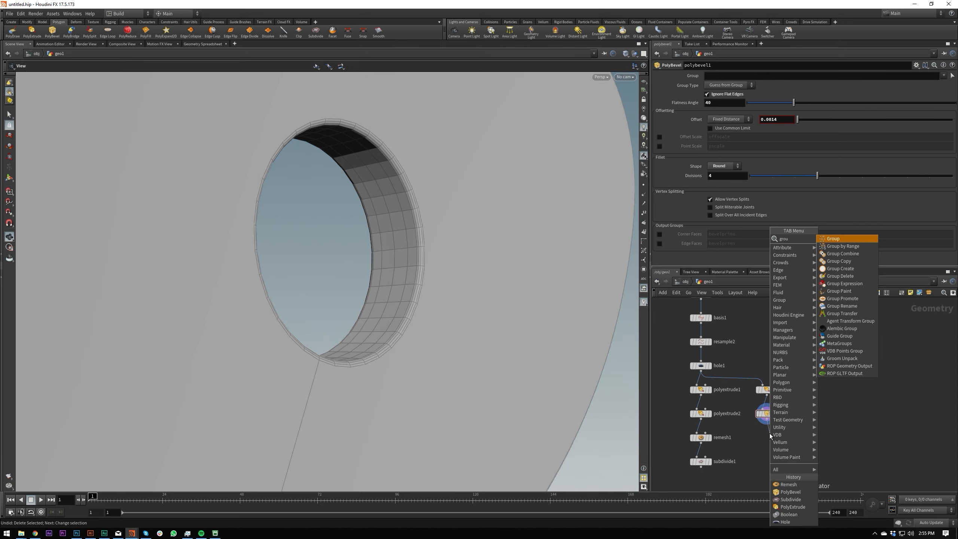
key("Return")
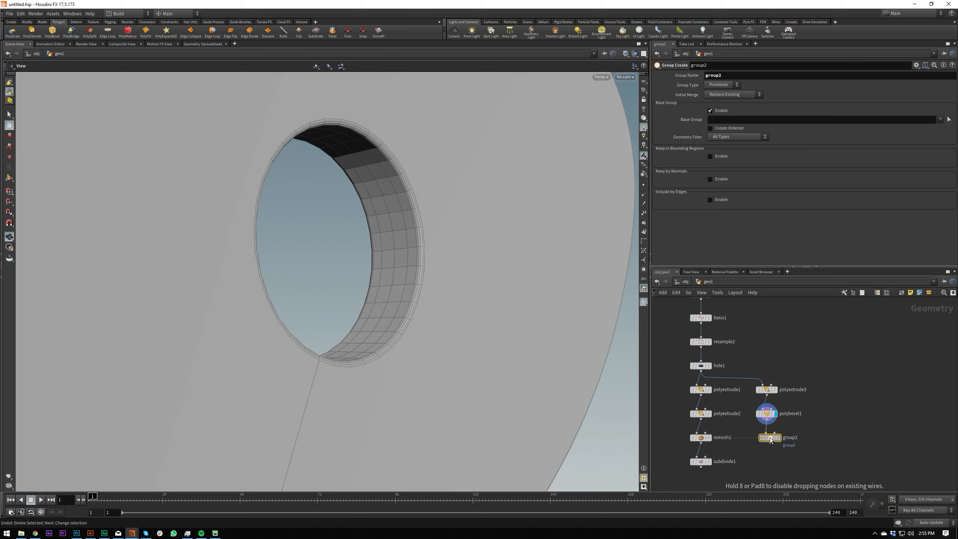
left_click(768, 438)
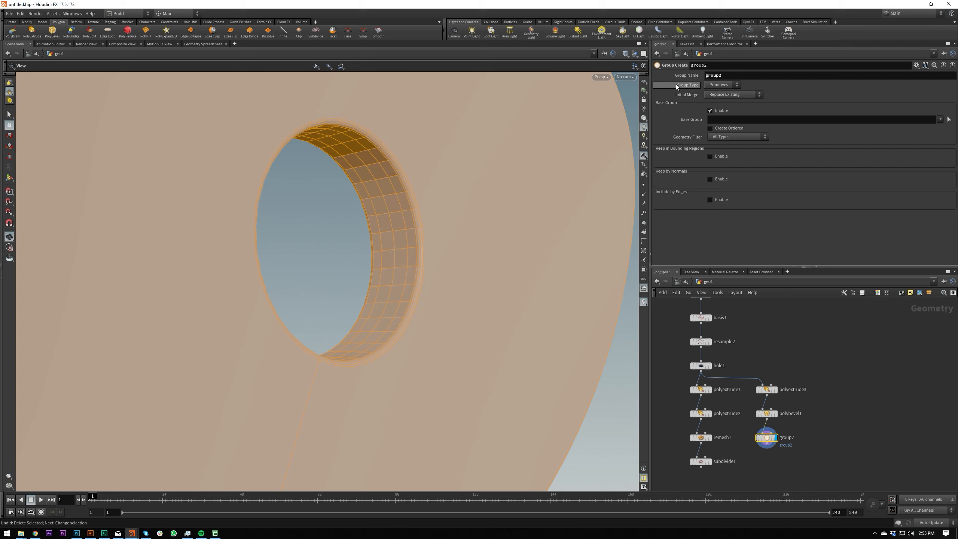
Disable the base group on the new Group Create node and name its group faces.
left_click(711, 110)
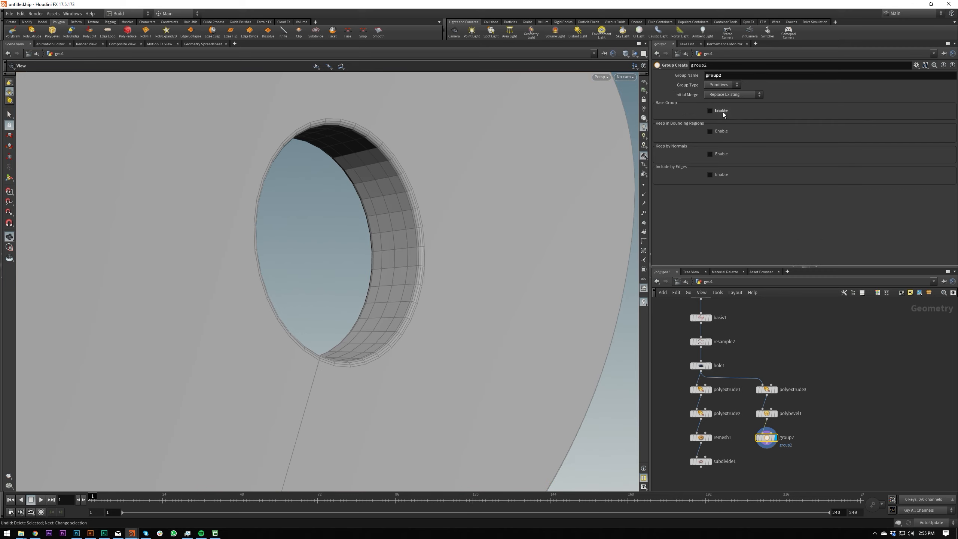
left_click(734, 74)
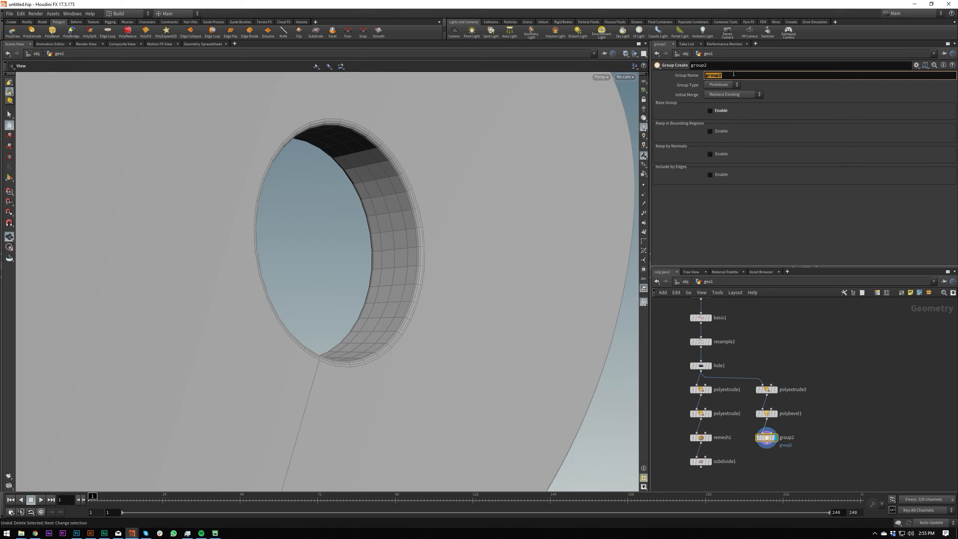
type("faces")
key("Return")
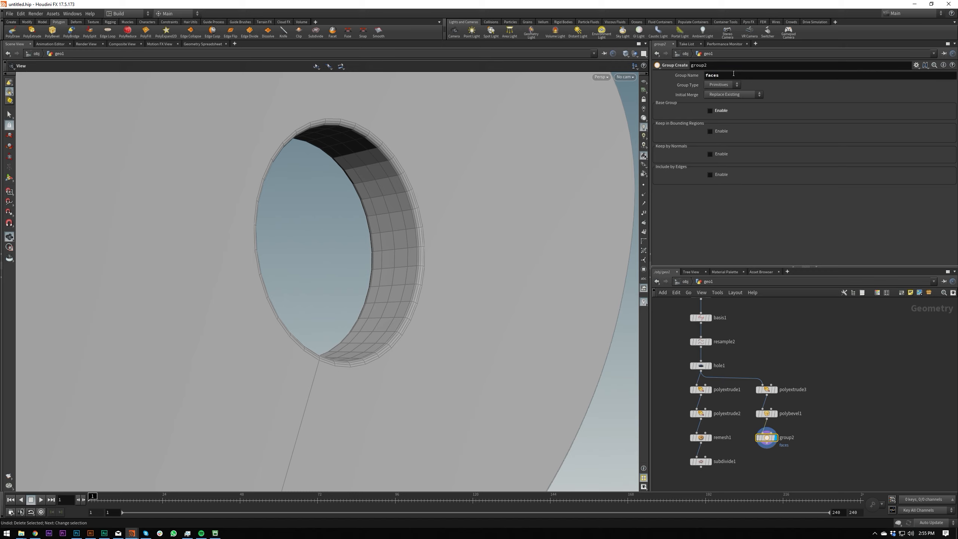
Keep only faces by normals along direction 0, 0, 1 with a spread angle of 0.
left_click(719, 155)
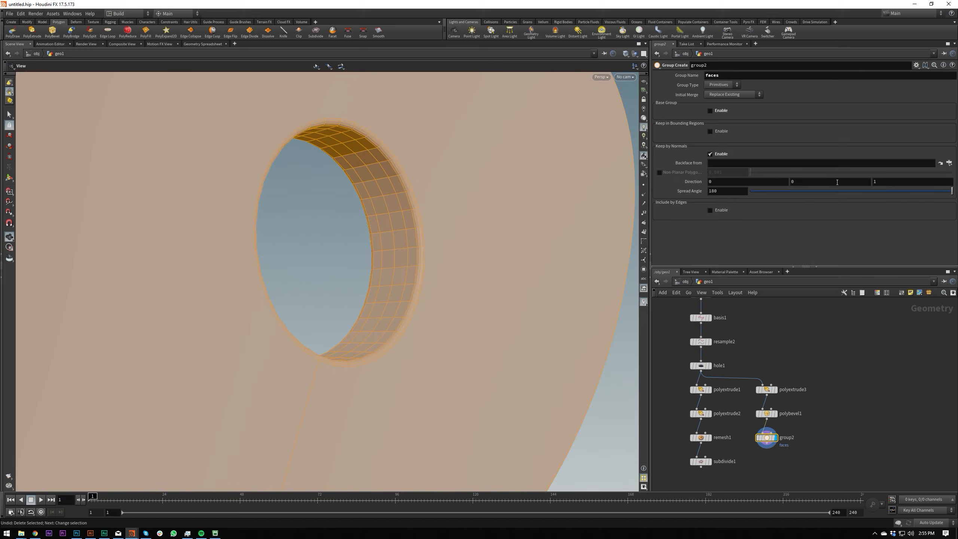
left_click_drag(577, 168, 341, 280)
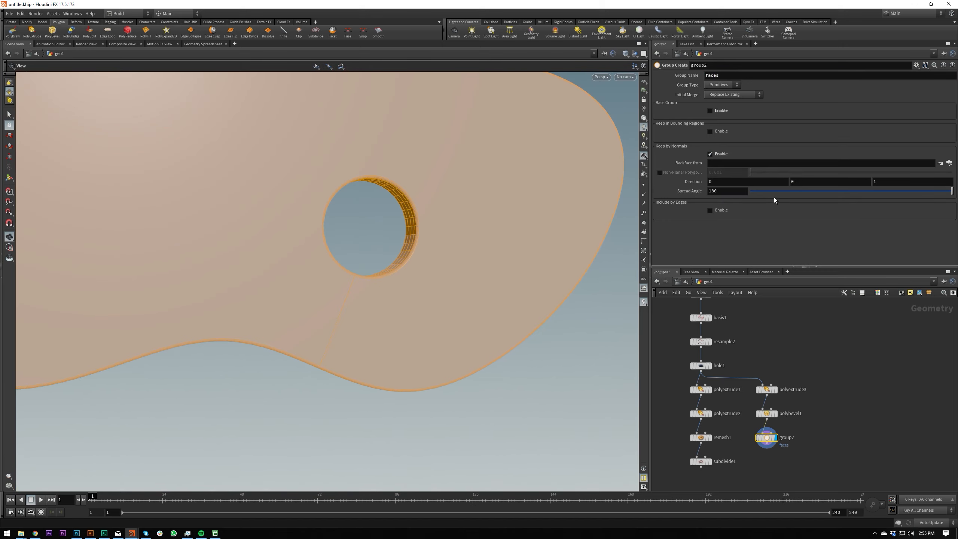
left_click_drag(787, 191, 769, 191)
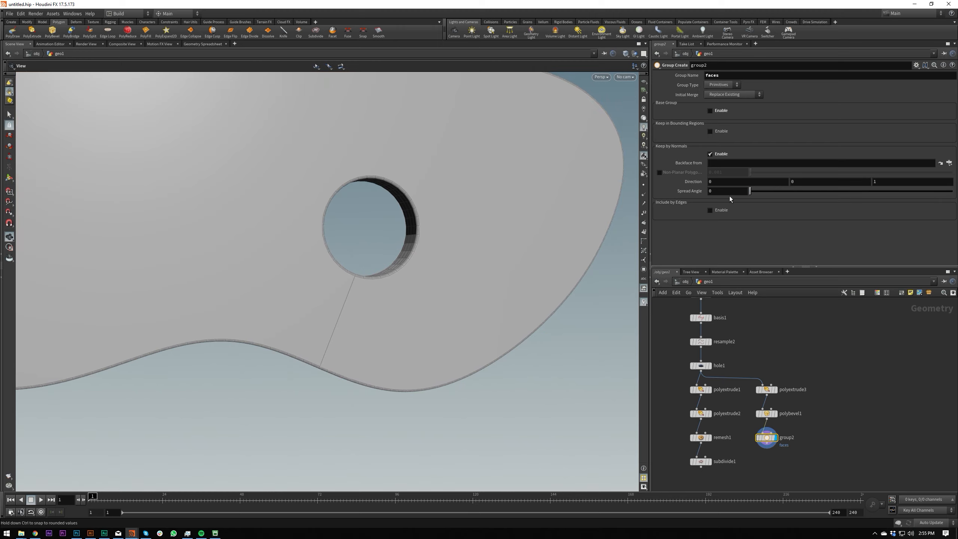
left_click_drag(590, 204, 498, 230)
middle_click_drag(498, 230, 301, 237)
right_click_drag(302, 238, 353, 253)
left_click_drag(352, 252, 424, 245)
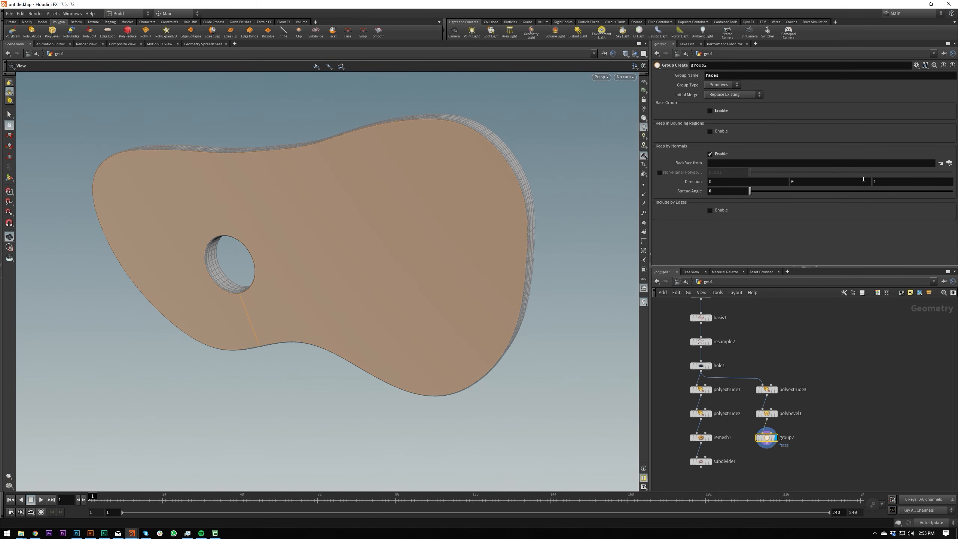
Examine which faces the normal-based group covers, along the bevelled edge and on both sides of the solid.
left_click_drag(454, 178, 441, 181)
right_click_drag(486, 138, 615, 64)
mouse_move(533, 171)
right_mouse_down()
mouse_move(584, 127)
mouse_move(466, 195)
right_mouse_up()
middle_click_drag(467, 194, 464, 129)
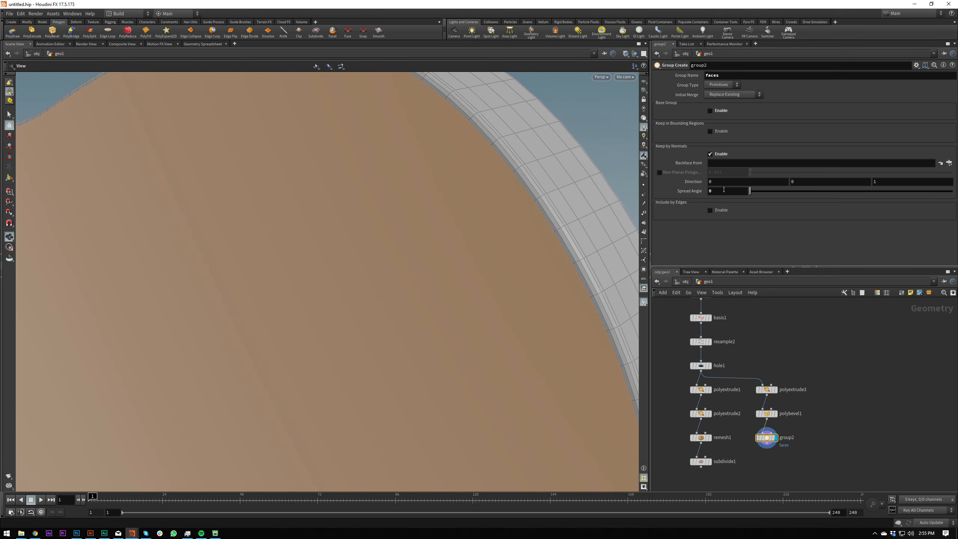
left_click_drag(758, 194, 720, 205)
right_click_drag(487, 134, 356, 252)
left_click_drag(472, 204, 528, 192)
right_click_drag(528, 193, 503, 220)
left_click_drag(504, 219, 567, 243)
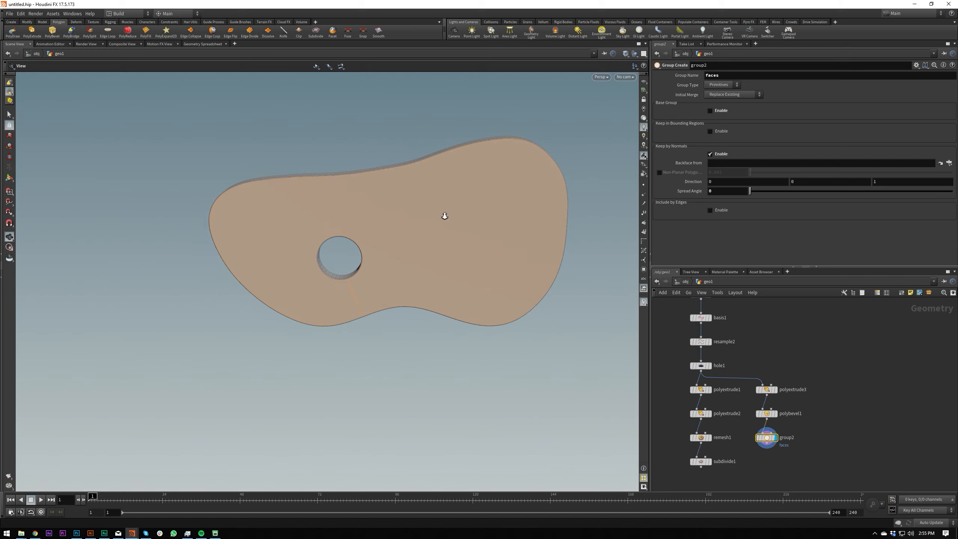
right_click_drag(444, 215, 601, 175)
right_click_drag(409, 200, 336, 231)
left_click_drag(402, 212, 144, 199)
left_click_drag(324, 194, 239, 197)
left_click_drag(341, 201, 309, 206)
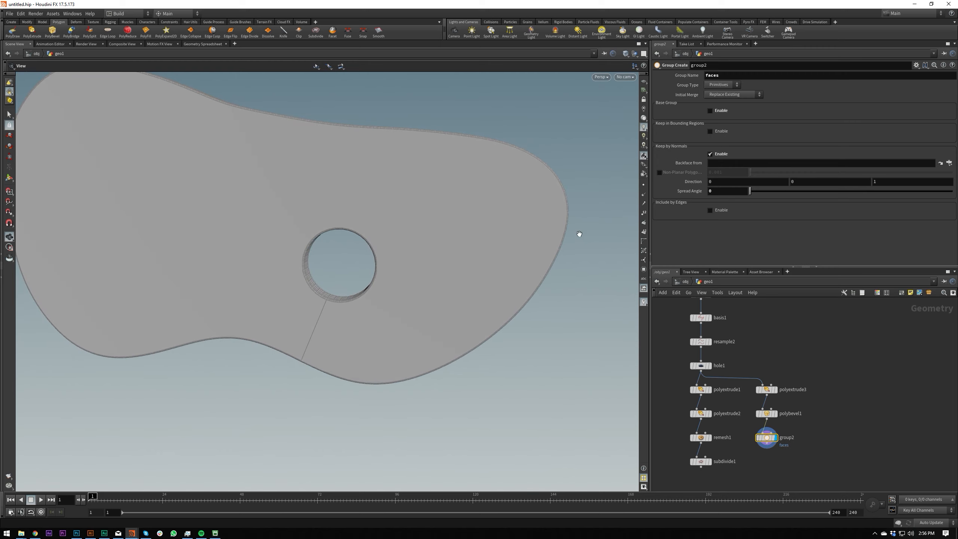
Duplicate the Group Create node and place the copy directly below it.
middle_click_drag(802, 436, 823, 407)
middle_click(788, 415)
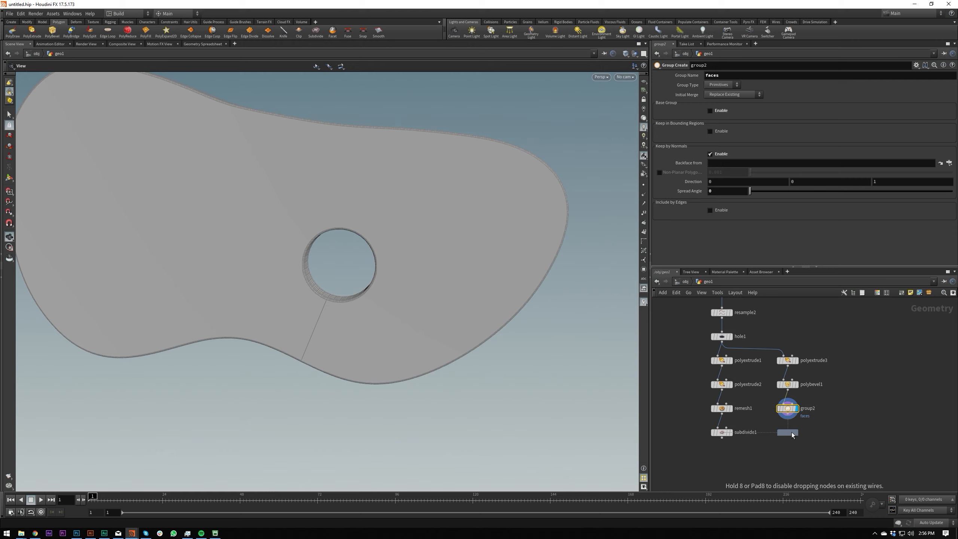
left_click(793, 435)
scroll(792, 434, "up", 3)
left_click(785, 331)
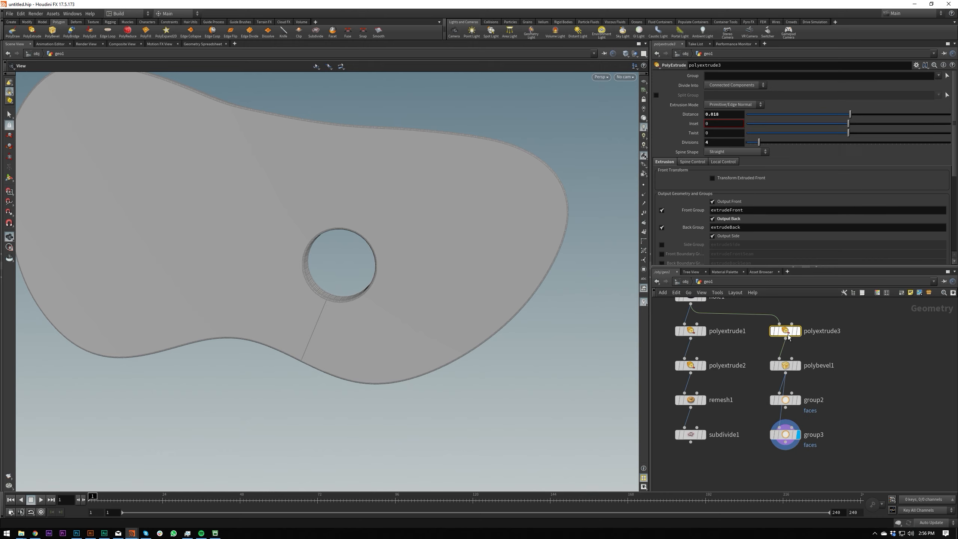
left_click(690, 331)
key("ctrl+c")
key("ctrl+v")
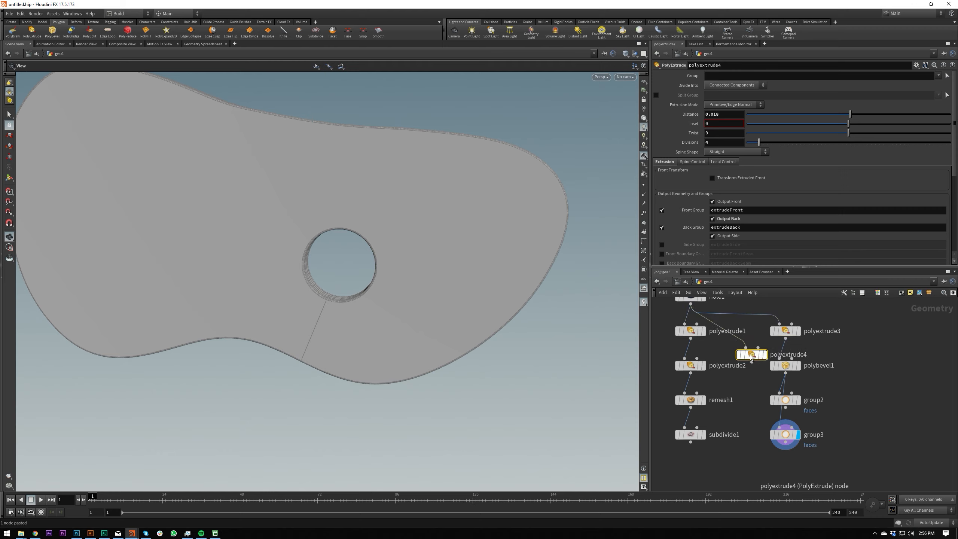
key("Delete")
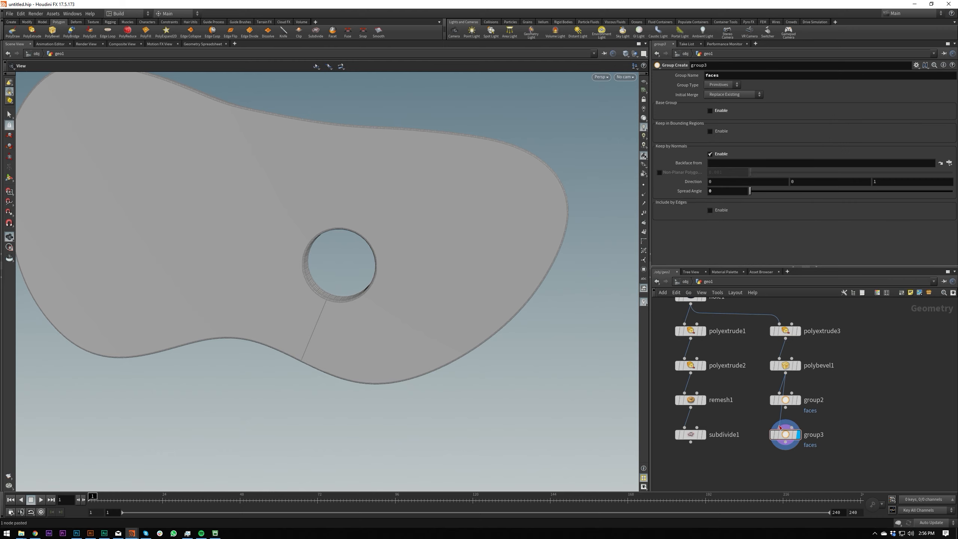
Feed the duplicated group node from the first one and set its normal direction to 0, 0, -1.
left_click_drag(760, 431, 854, 468)
left_click(728, 95)
left_click(729, 98)
left_click(881, 180)
key("Return")
left_click_drag(541, 210, 573, 188)
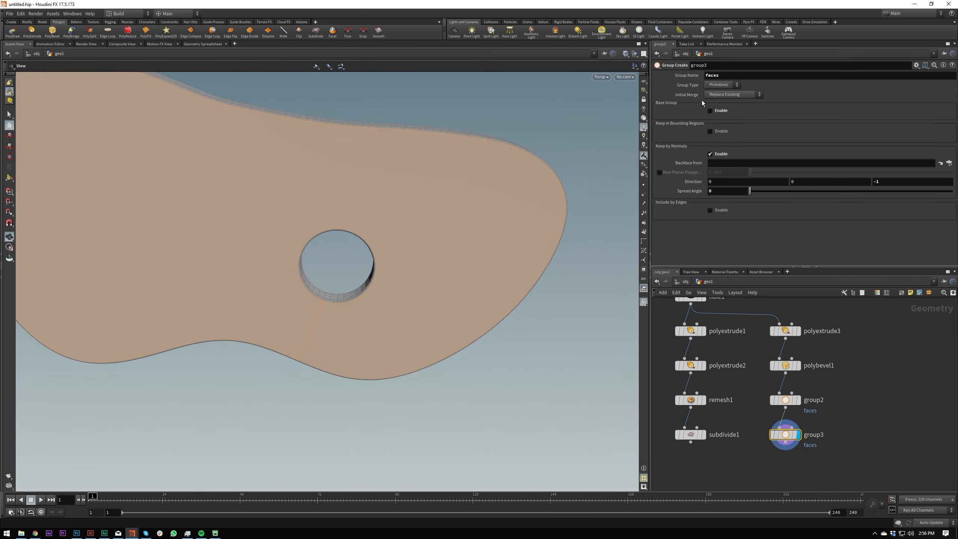
Set the duplicated group's initial merge to Union with Existing so both flat sides join the faces group.
left_click(729, 95)
left_click(730, 109)
mouse_move(530, 164)
left_mouse_down()
mouse_move(273, 154)
mouse_move(439, 154)
mouse_move(321, 154)
mouse_move(520, 169)
left_mouse_up()
Add a PolyExtrude node below the second group node and display it.
middle_click_drag(861, 417, 862, 384)
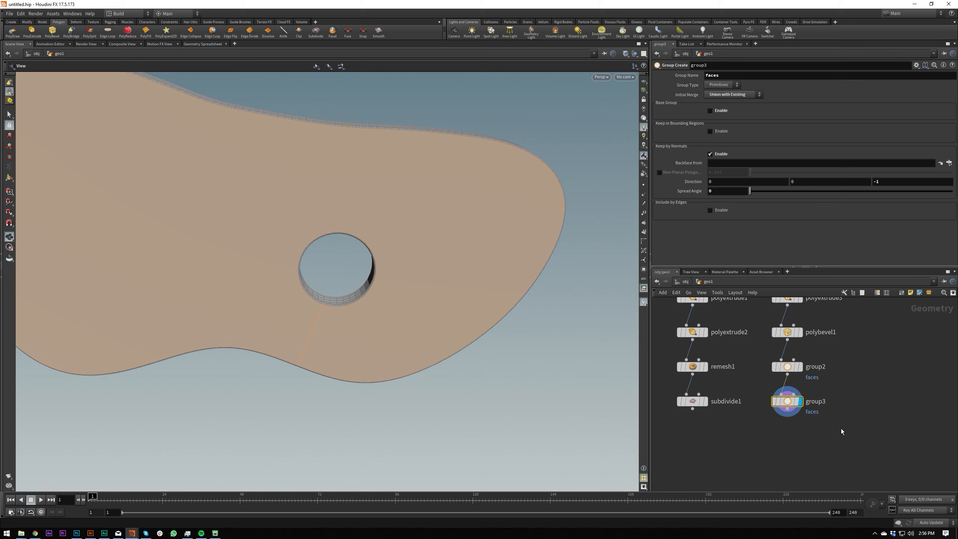
left_click(702, 369)
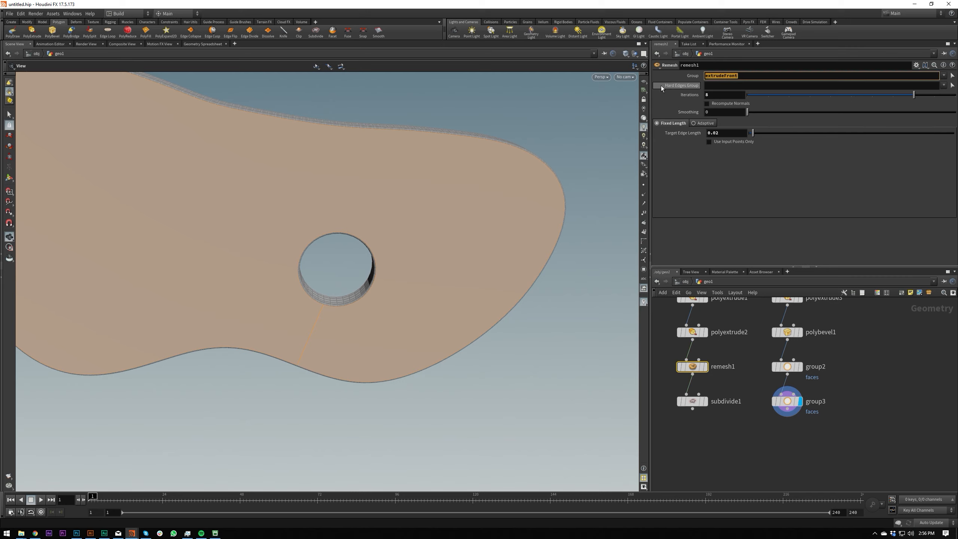
key("Tab")
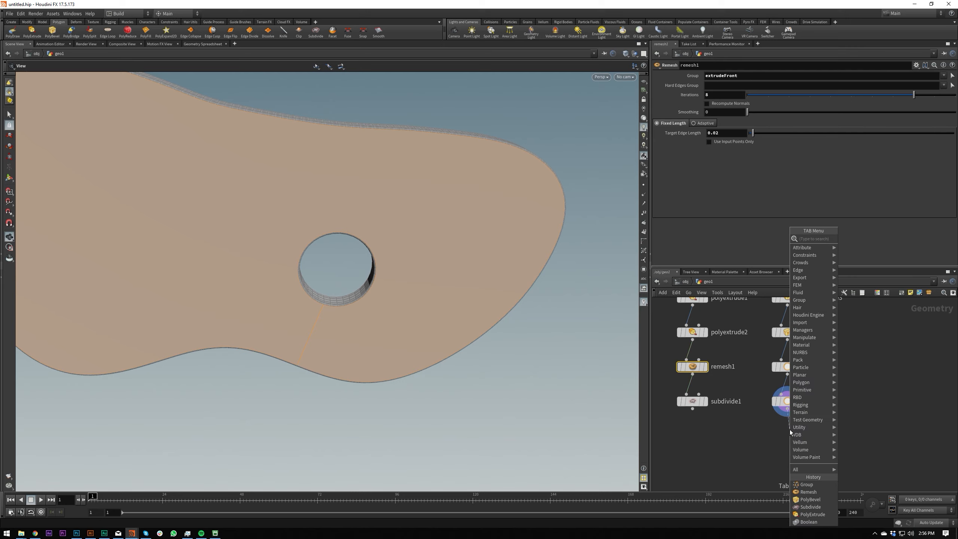
type("polyext")
key("Return")
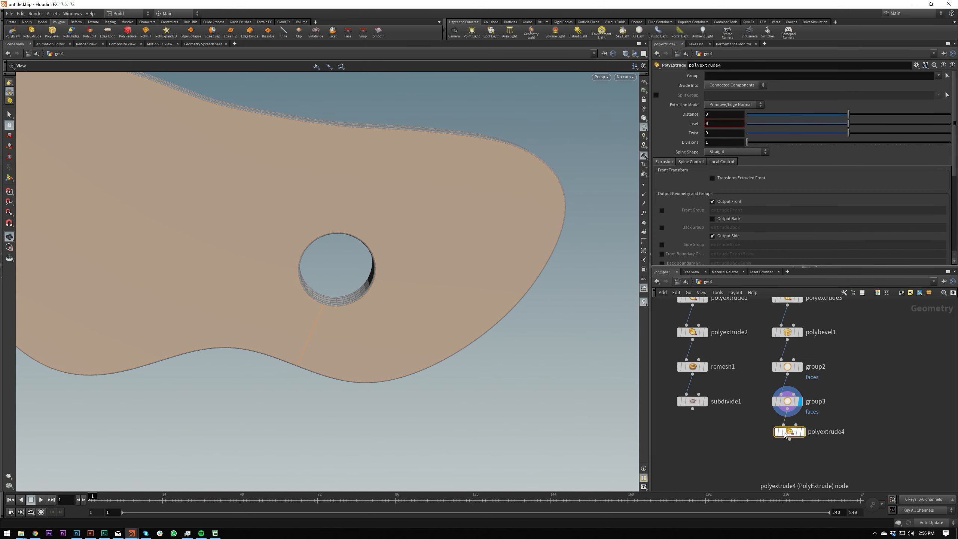
left_click_drag(788, 437, 785, 439)
left_click(784, 439)
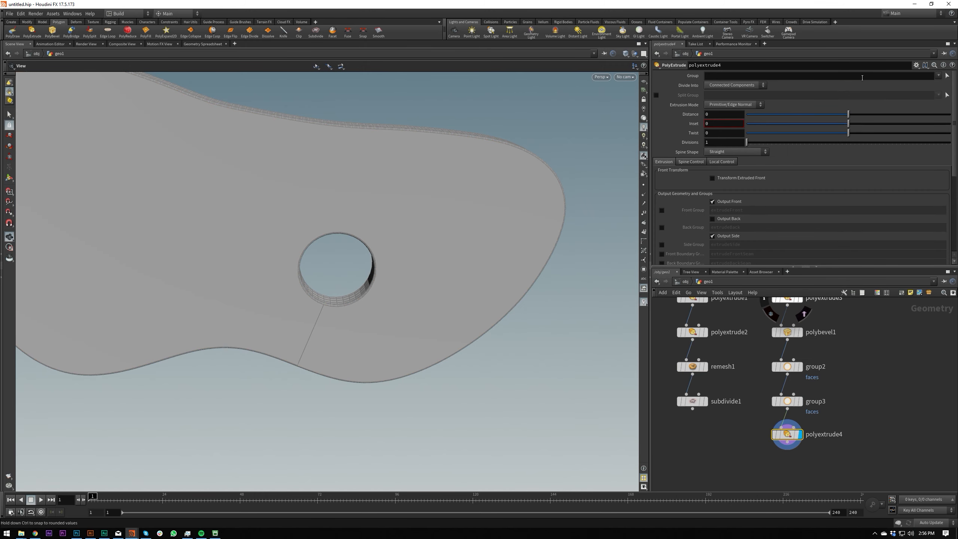
Limit the new PolyExtrude to the faces group and set its inset to 0.0014.
left_click(940, 76)
left_click(921, 99)
left_click_drag(407, 171, 617, 143)
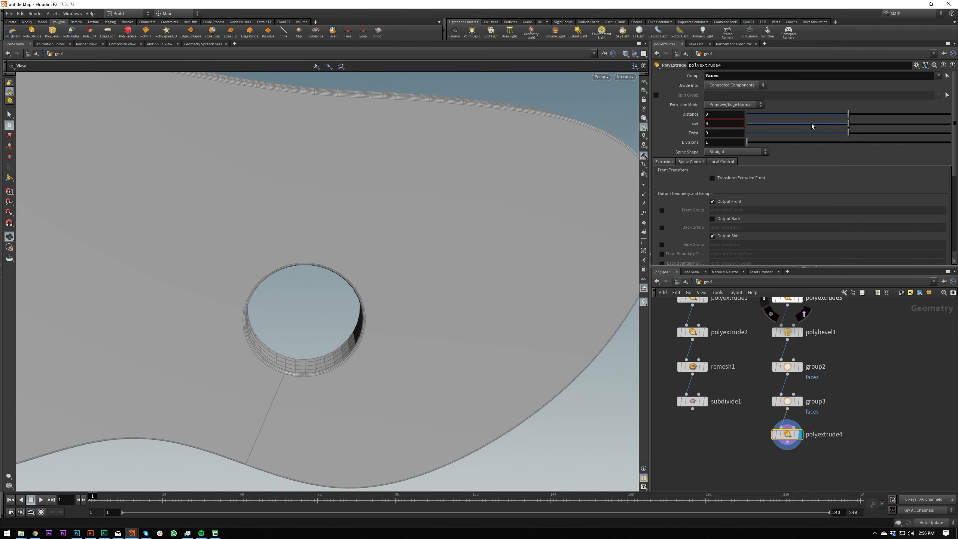
middle_click_drag(726, 124, 751, 164)
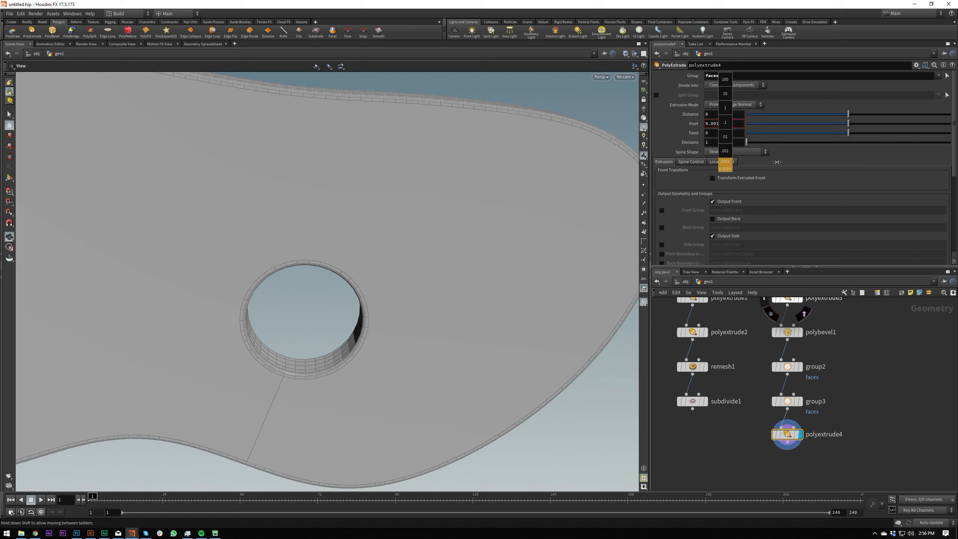
middle_click_drag(777, 162, 778, 162)
Switch the viewport to Smooth Shaded and inspect the inset solid from the front.
left_click_drag(524, 114, 490, 208)
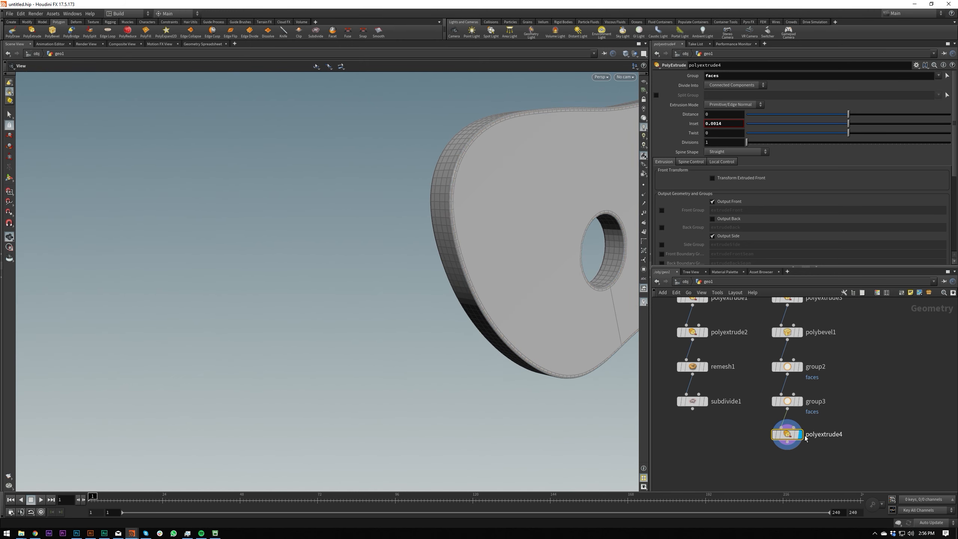
mouse_move(539, 232)
left_mouse_down()
mouse_move(616, 222)
mouse_move(480, 289)
mouse_move(475, 240)
left_mouse_up()
scroll(487, 239, "up", 2)
key("v")
left_click(486, 299)
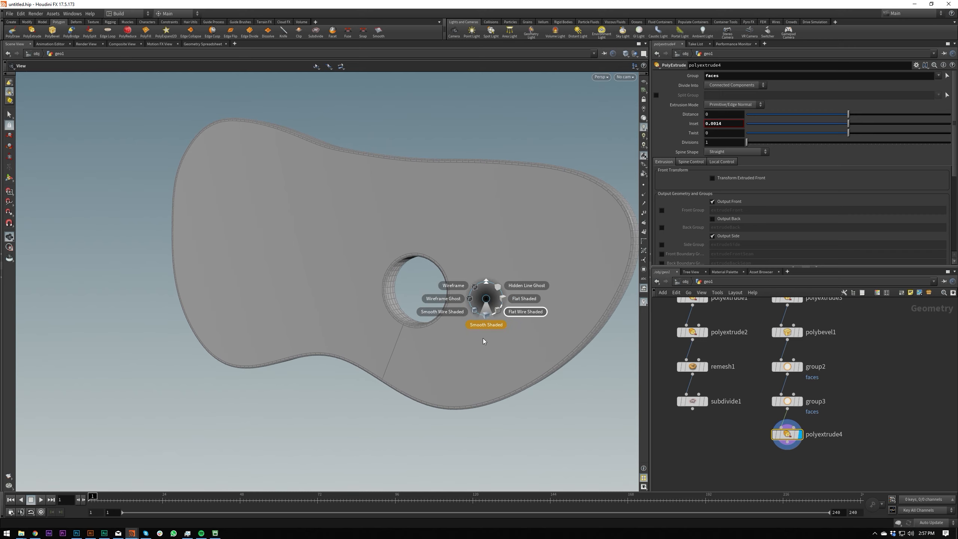
left_click(483, 338)
mouse_move(463, 303)
left_mouse_down()
mouse_move(533, 259)
mouse_move(478, 243)
mouse_move(484, 262)
mouse_move(513, 275)
left_mouse_up()
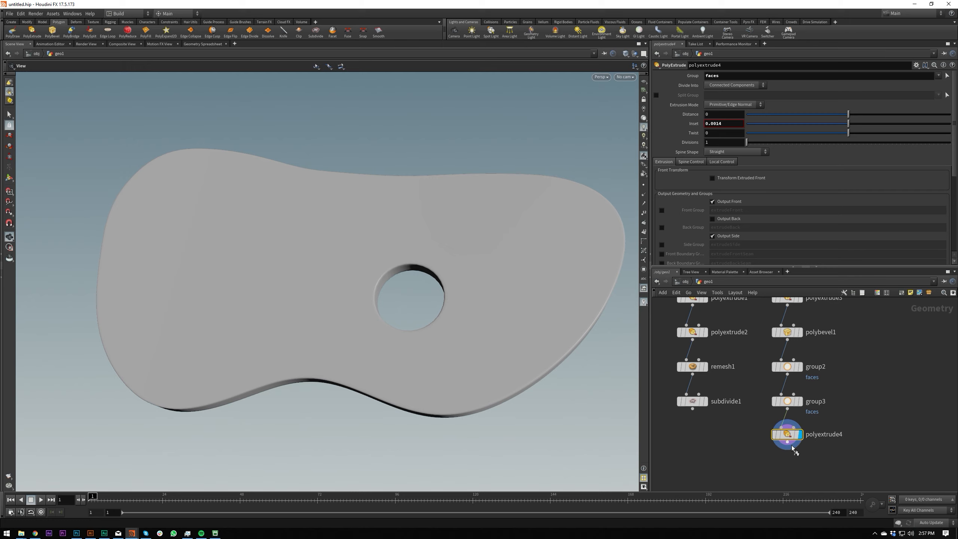
Bypass the inset PolyExtrude and insert a Null node between it and the second group node.
key("b")
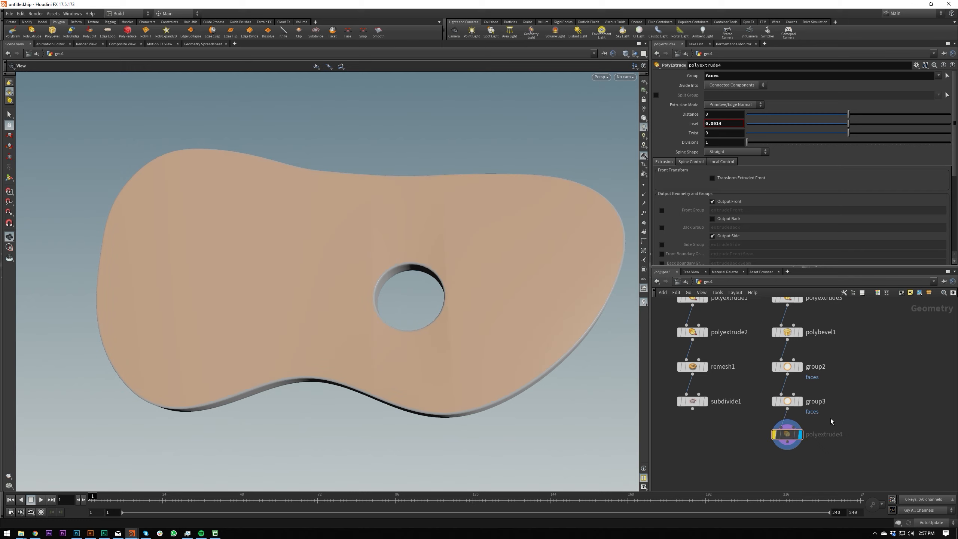
key("Tab")
type("null")
key("Return")
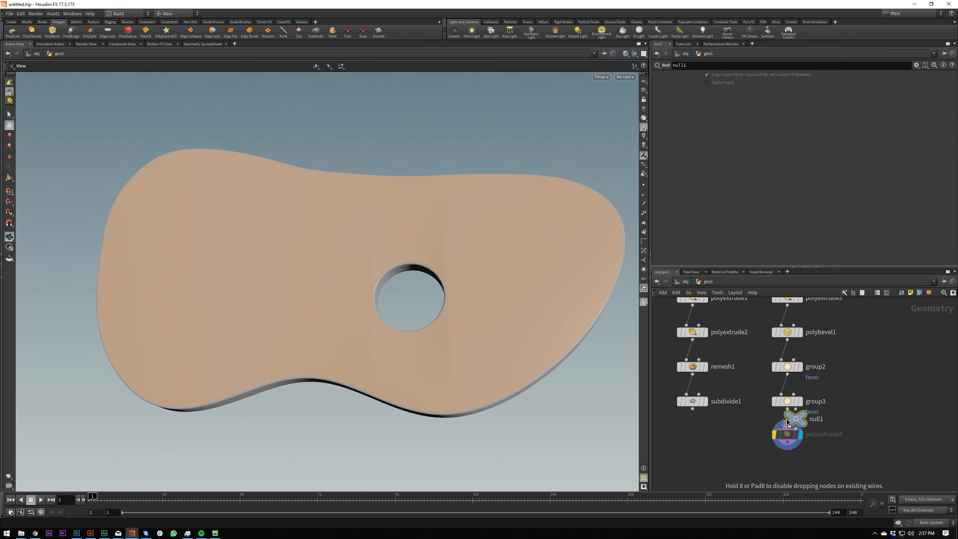
left_click(792, 439)
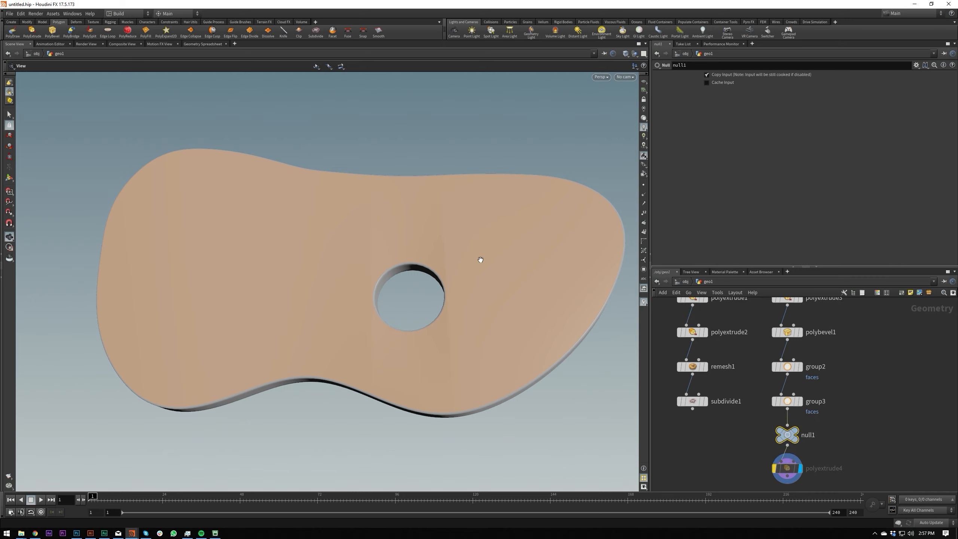
Compare the shading at the Null with the inset PolyExtrude's output, ending with the PolyExtrude enabled and displayed.
left_click_drag(751, 459, 832, 431)
key("r")
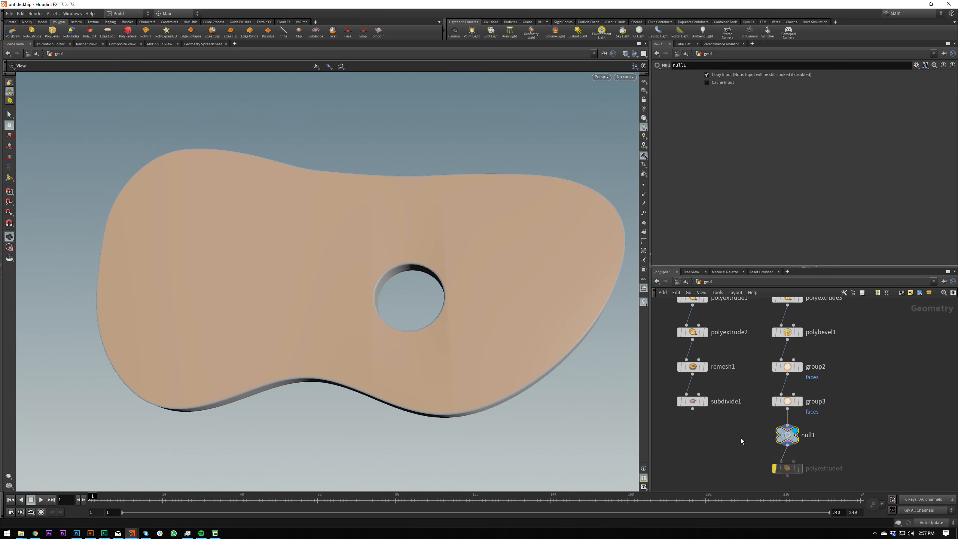
left_click(788, 468)
key("r")
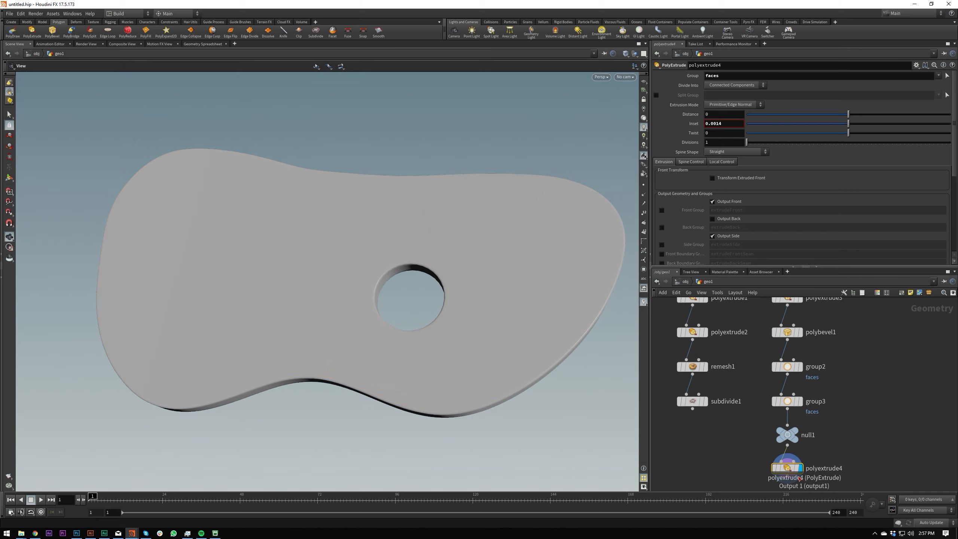
left_click(787, 435)
key("r")
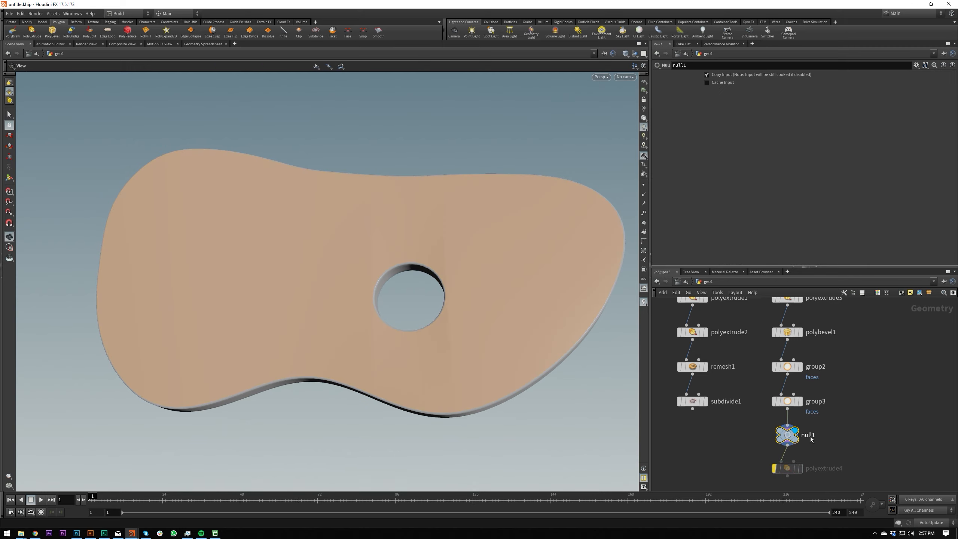
left_click(797, 469)
left_click(799, 471)
left_click_drag(466, 311, 338, 349)
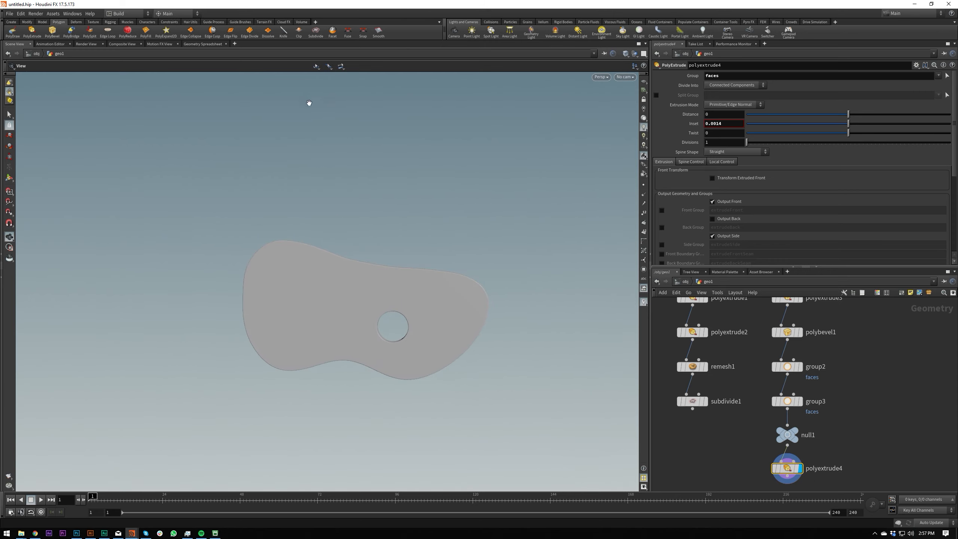
Add a second File node beside the original one at the start of the network.
scroll(741, 415, "down", 5)
middle_click_drag(807, 325, 769, 468)
left_click(751, 290)
middle_click_drag(721, 346, 746, 367)
scroll(746, 367, "up", 4)
key("Tab")
type("file")
key("Return")
left_click(744, 365)
Load Medium_c4d.ai as the new File node's geometry file and display the node.
double_click(721, 85)
type("C:/Users/ewand/Dropbox/Revamp/2017/logo/Illustrator Files/Medium_c4d.ai")
key("Return")
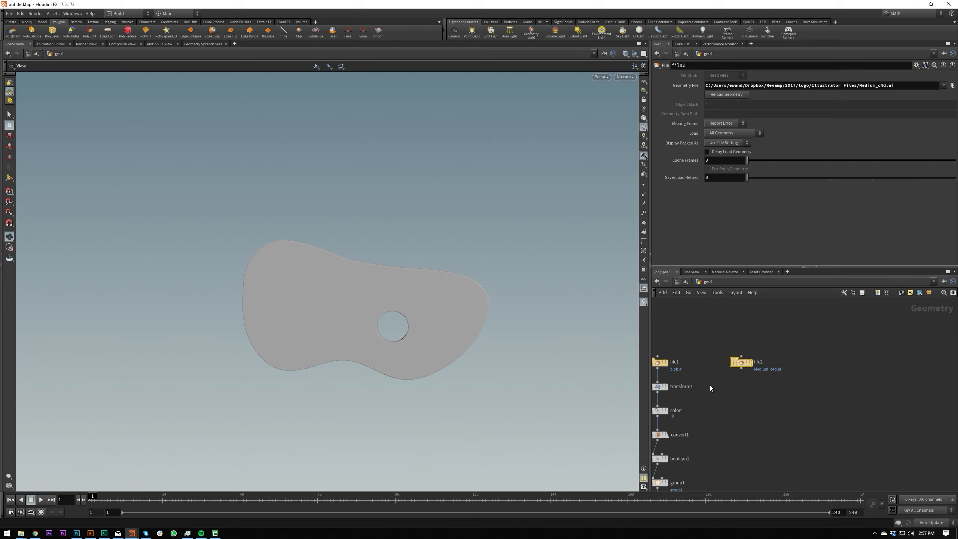
middle_click_drag(709, 385, 774, 379)
key("r")
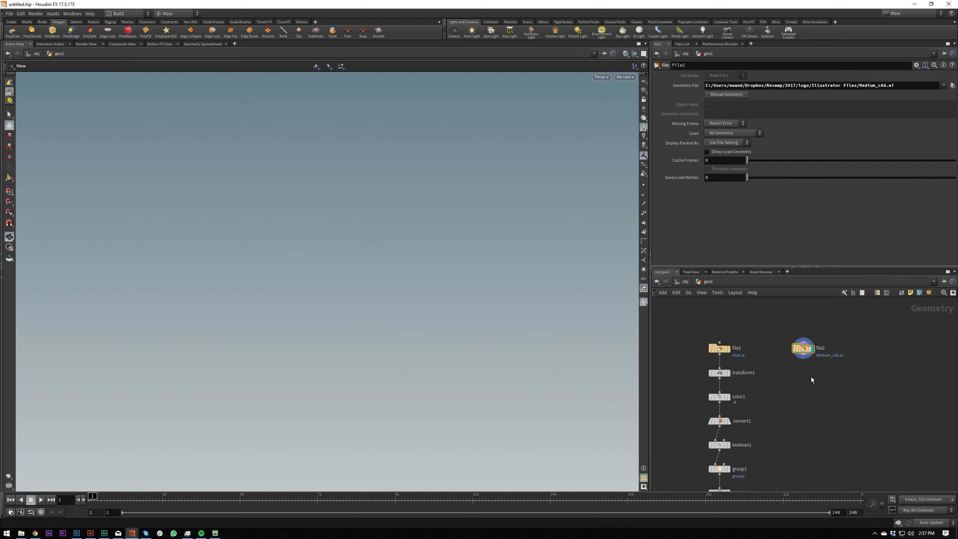
Add a Transform node below the new File node and display it.
left_click(804, 355)
key("Tab")
type("trans")
key("Return")
key("Return")
left_click(798, 371)
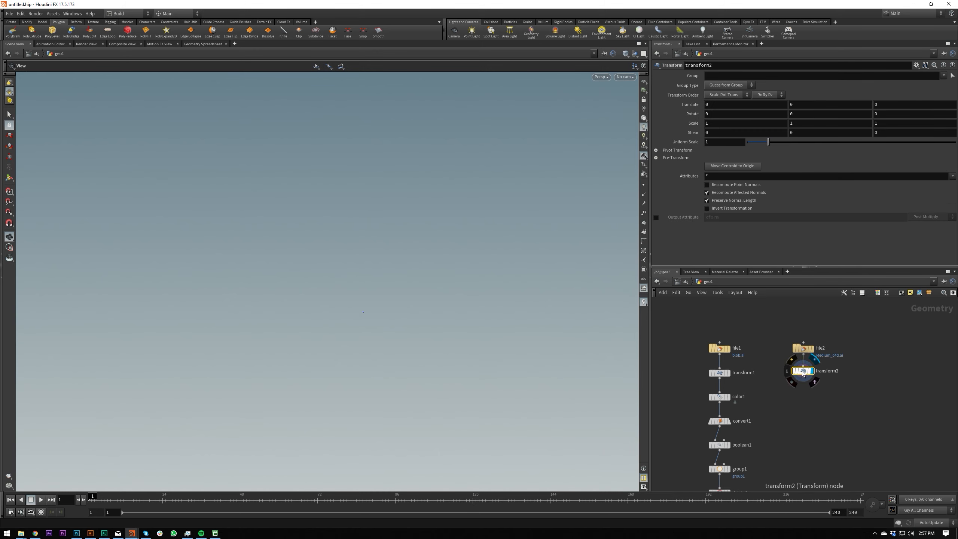
Move the second logo's centroid to the origin on its Transform node.
left_click(727, 164)
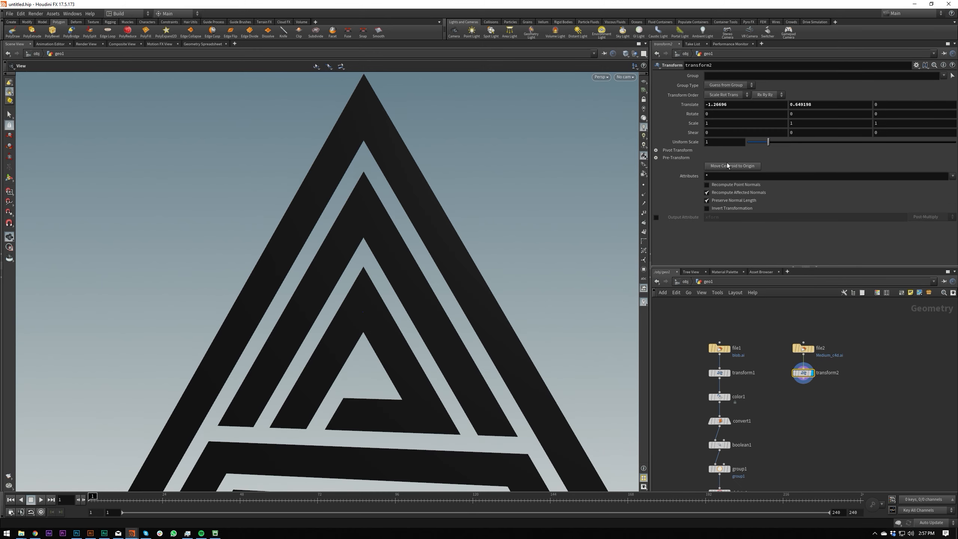
scroll(422, 251, "down", 4)
left_click_drag(252, 282, 307, 288)
scroll(417, 276, "down", 2)
scroll(307, 288, "up", 4)
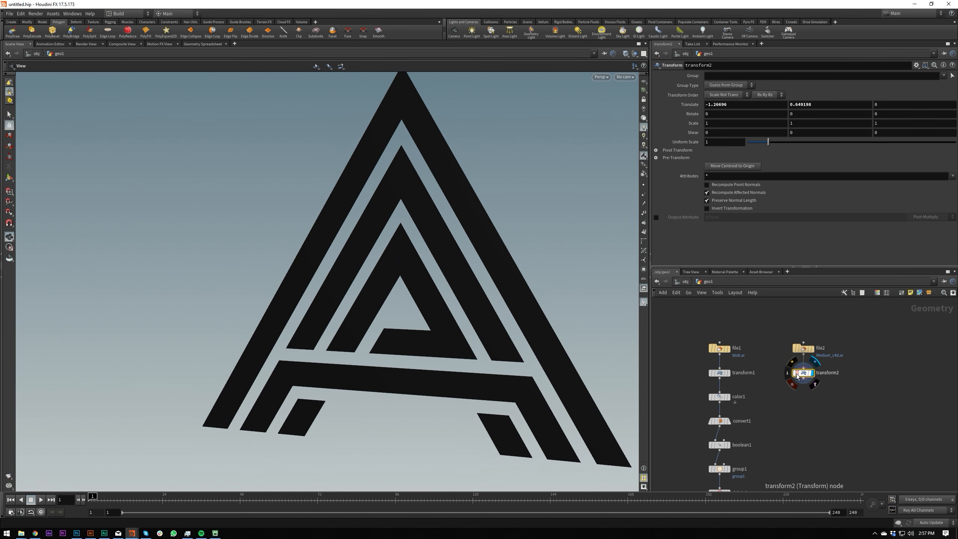
Add a Color node with the default white below the second Transform node and display it.
key("Tab")
type("col")
key("Return")
left_click(803, 397)
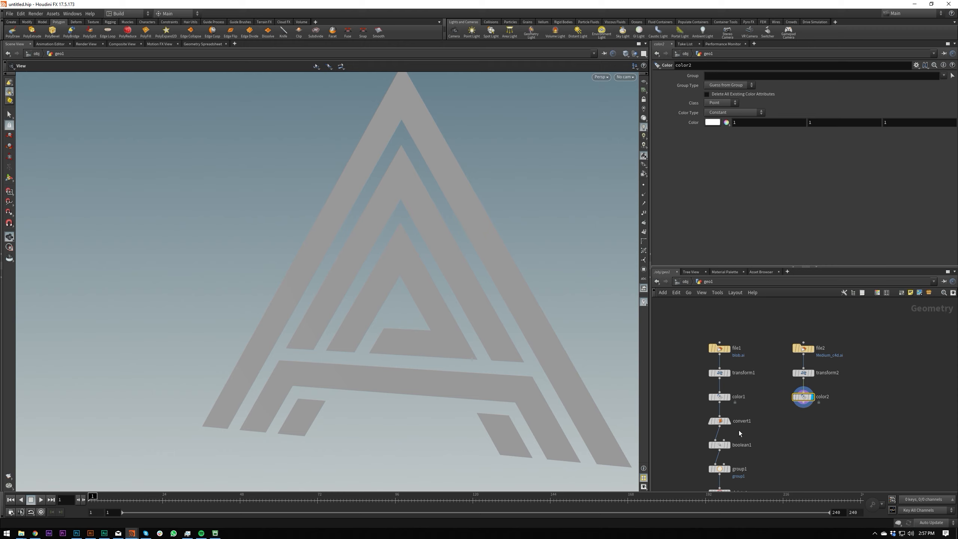
key("Tab")
type("col")
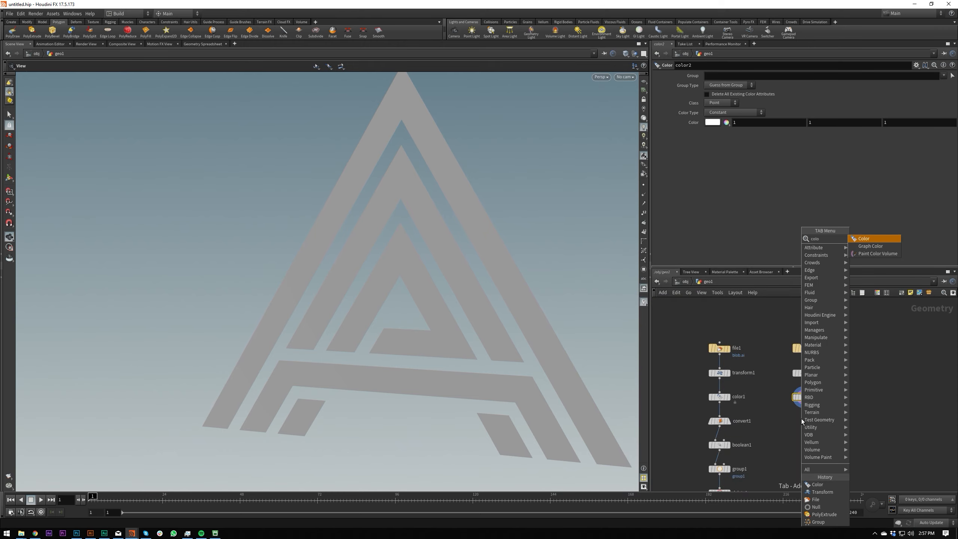
key("Return")
left_click(802, 419)
key("Delete")
Add a Convert node below the second Color node, display it, and show the outline's points in the viewport.
key("Tab")
type("conv")
key("Return")
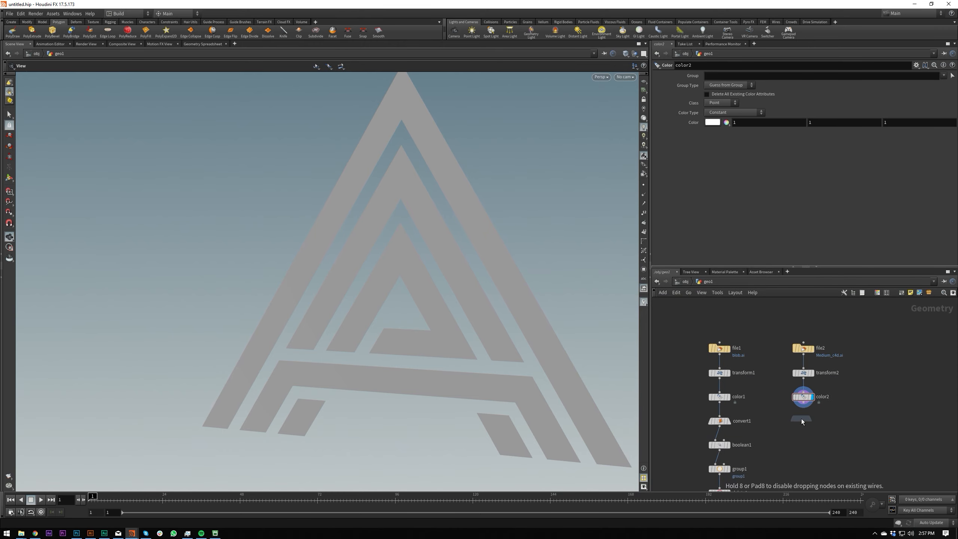
left_click(801, 418)
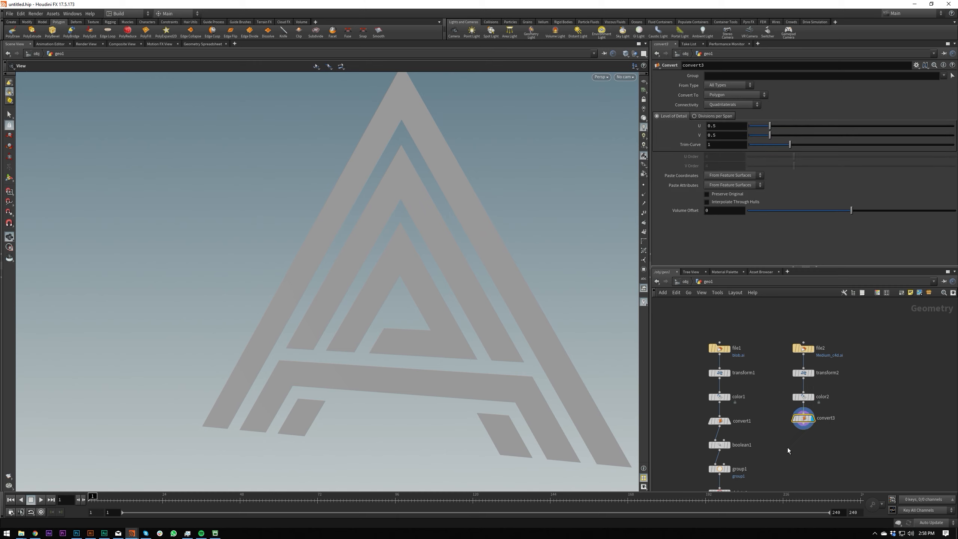
left_click_drag(485, 260, 484, 260)
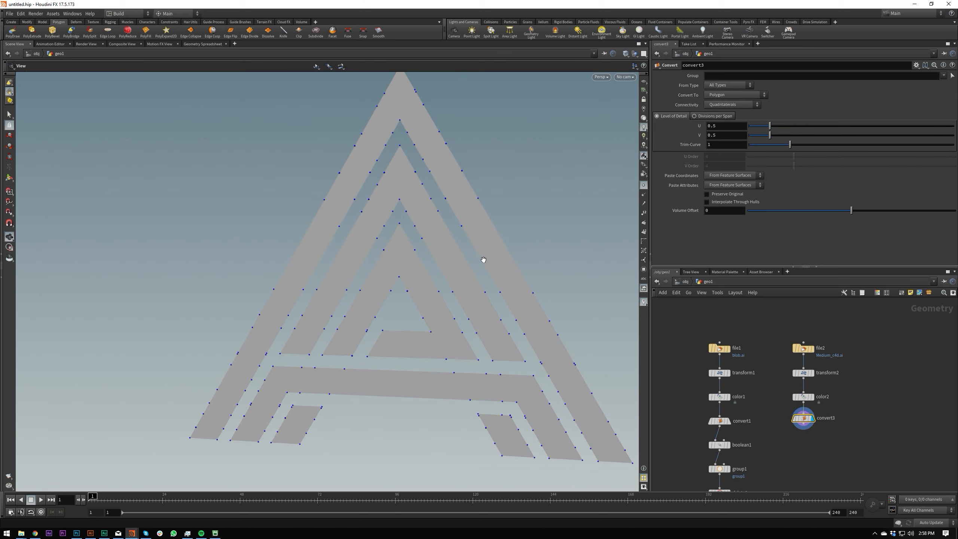
scroll(836, 404, "up", 2)
middle_click(802, 392)
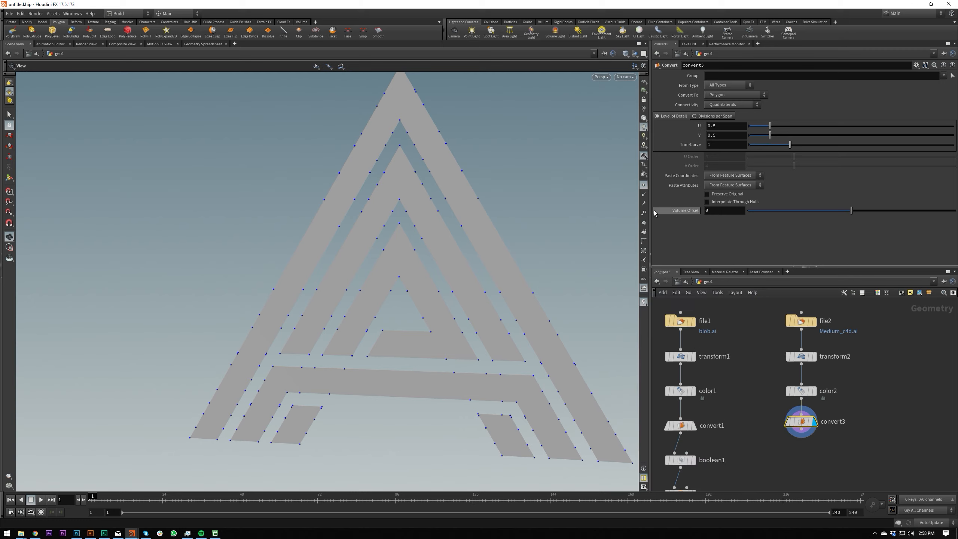
Try a different U level of detail on the new Convert node and undo the changes.
left_click_drag(770, 125, 870, 139)
key("ctrl+z")
key("ctrl+z")
key("ctrl+z")
key("ctrl+z")
mouse_move(474, 241)
left_mouse_down()
mouse_move(460, 251)
mouse_move(471, 235)
left_mouse_up()
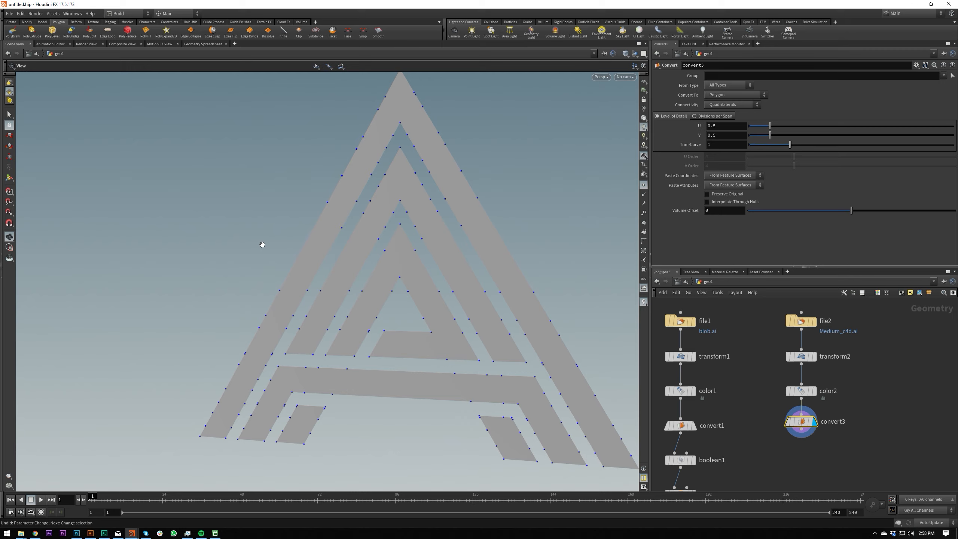
Add a Fuse node below the new Convert node and display it.
right_click(801, 429)
type("fuse")
key("Return")
left_click(805, 451)
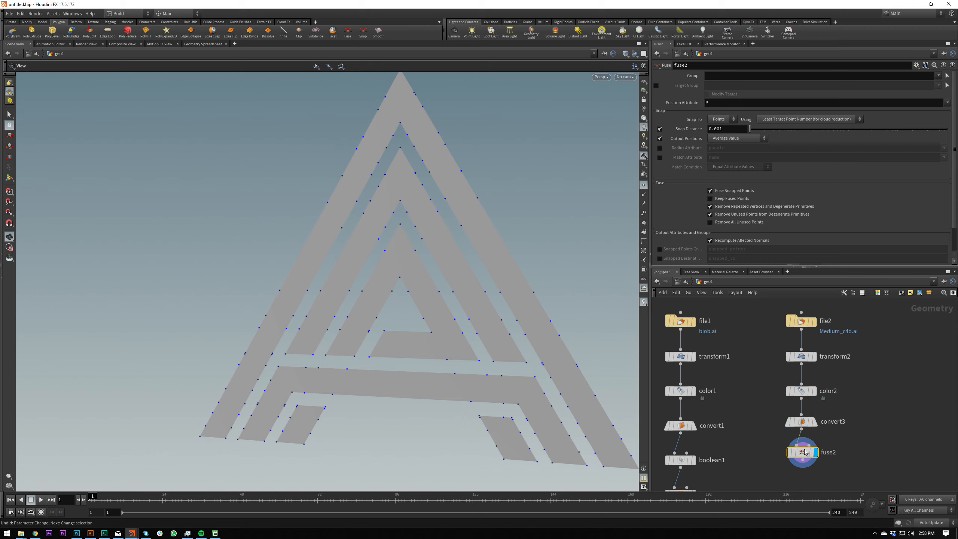
left_click_drag(806, 452, 804, 460)
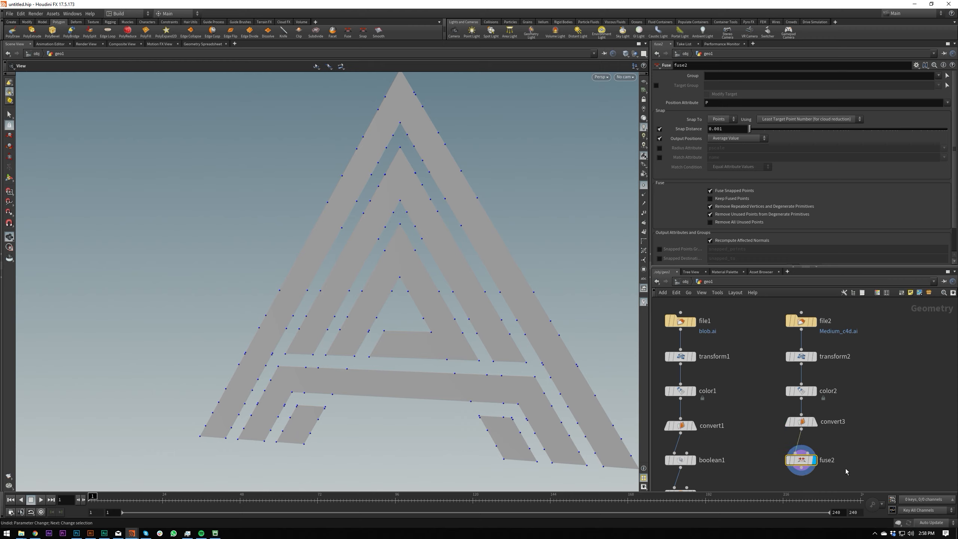
Add a PolyExtrude node below the new Fuse node, display it, and set its distance to 0.066.
middle_click_drag(846, 469, 833, 395)
left_click_drag(792, 404, 792, 428)
type("polyex")
key("Return")
left_click(794, 432)
left_click_drag(763, 463, 840, 425)
left_click_drag(406, 198, 391, 203)
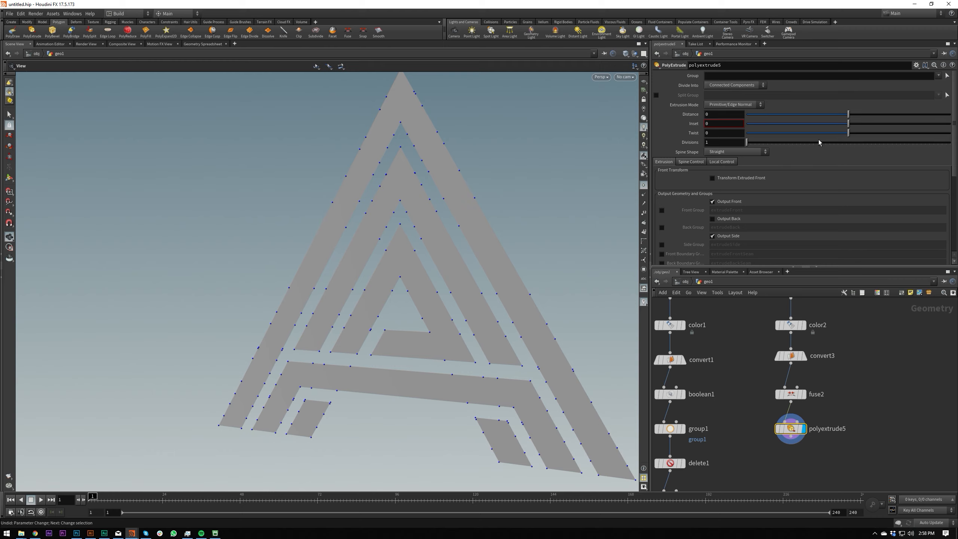
left_click_drag(851, 117, 856, 117)
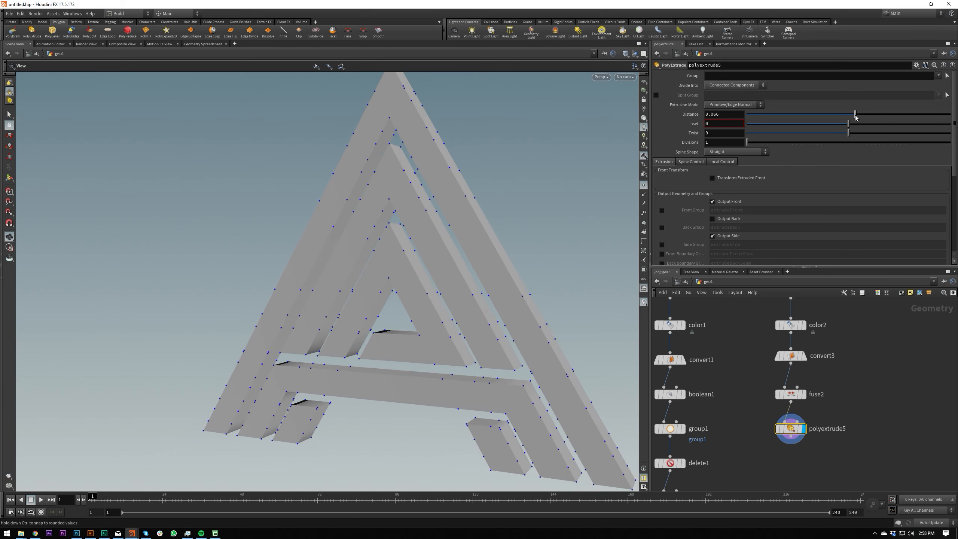
Add a PolyBevel node below the logo's PolyExtrude and display it.
middle_click_drag(824, 457, 823, 420)
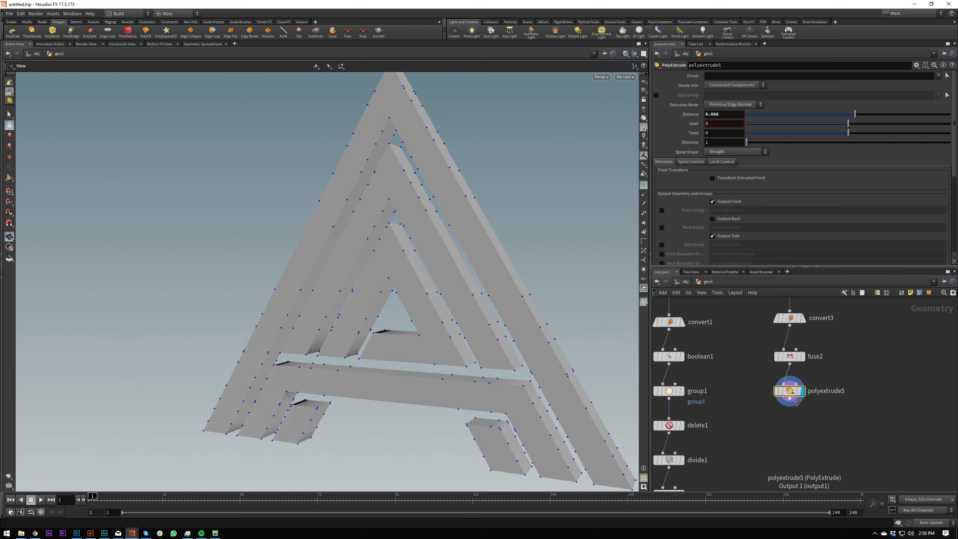
left_click(790, 399)
key("Tab")
type("polyb")
key("Return")
key("Return")
left_click_drag(791, 421, 792, 423)
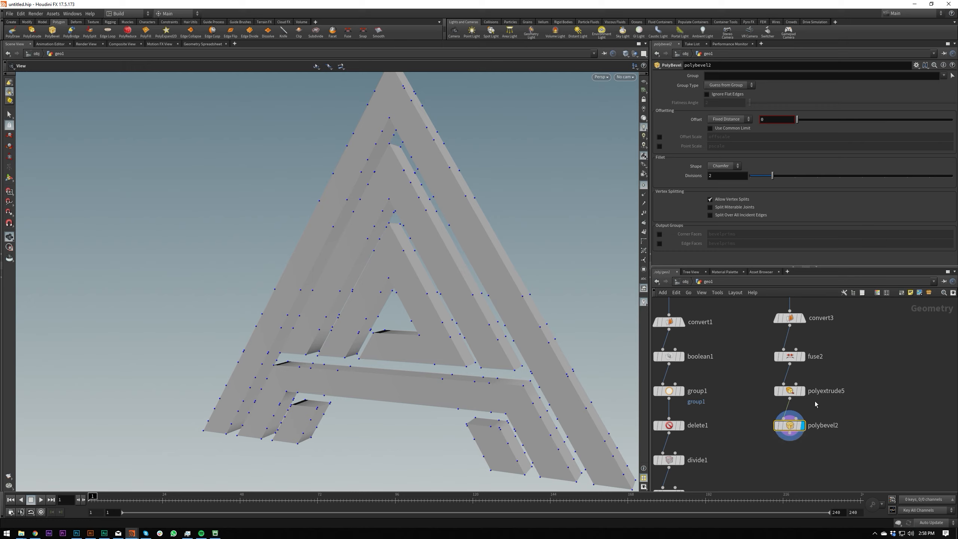
Turn off the point display in the viewport.
left_click(644, 184)
key("v")
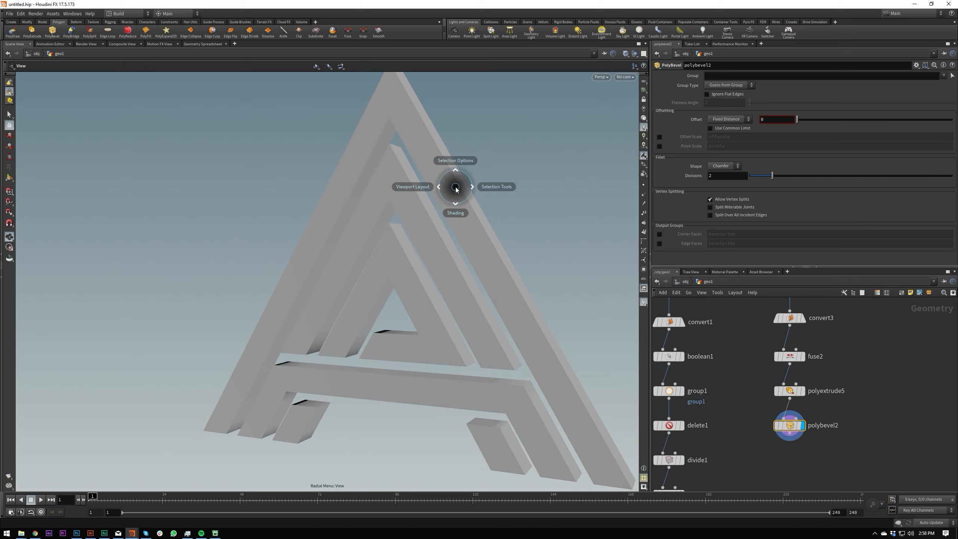
left_click(459, 274)
left_click_drag(481, 263, 493, 260)
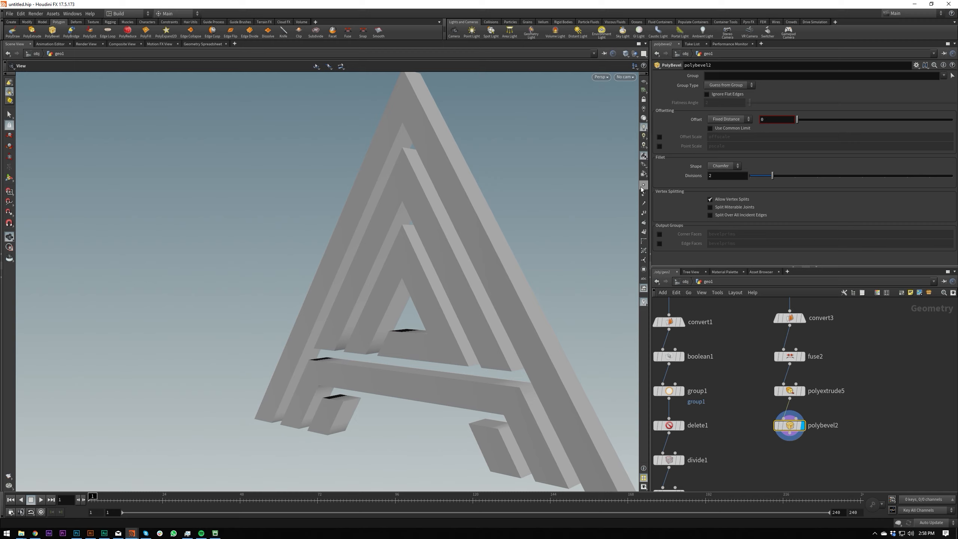
Make the PolyBevel ignore flat edges with a flatness angle of 40.
left_click(725, 95)
double_click(725, 103)
type("40")
key("Return")
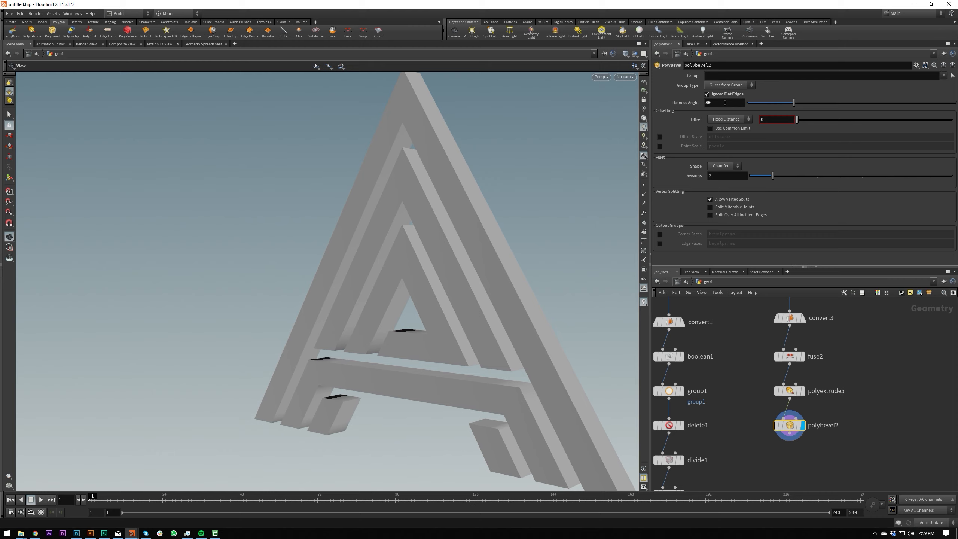
Set the PolyBevel's offset to 0.0024 with a Round fillet shape and 4 divisions.
middle_click_drag(773, 124, 860, 156)
right_click_drag(368, 83, 680, 73)
middle_click_drag(557, 170, 543, 261)
right_click_drag(446, 157, 520, 146)
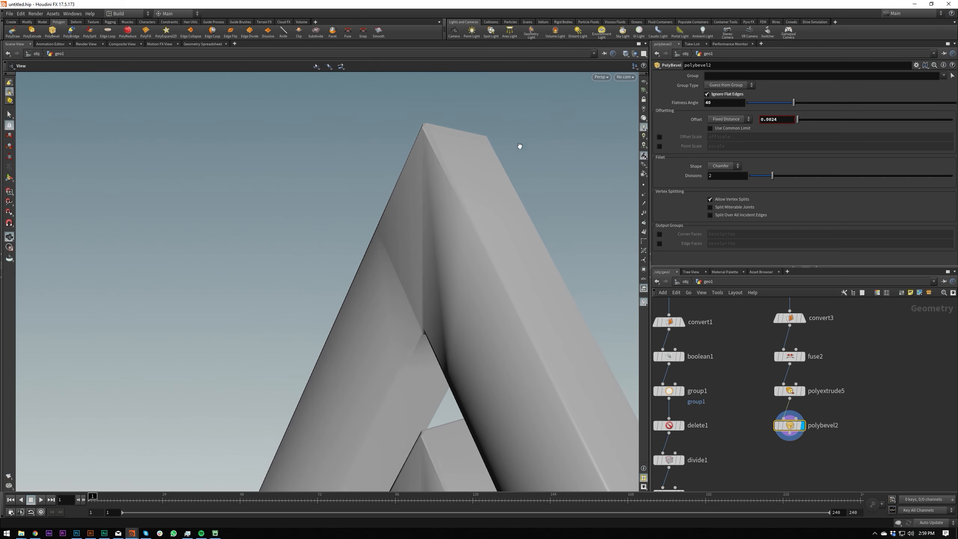
left_click_drag(520, 145, 470, 194)
left_click(718, 204)
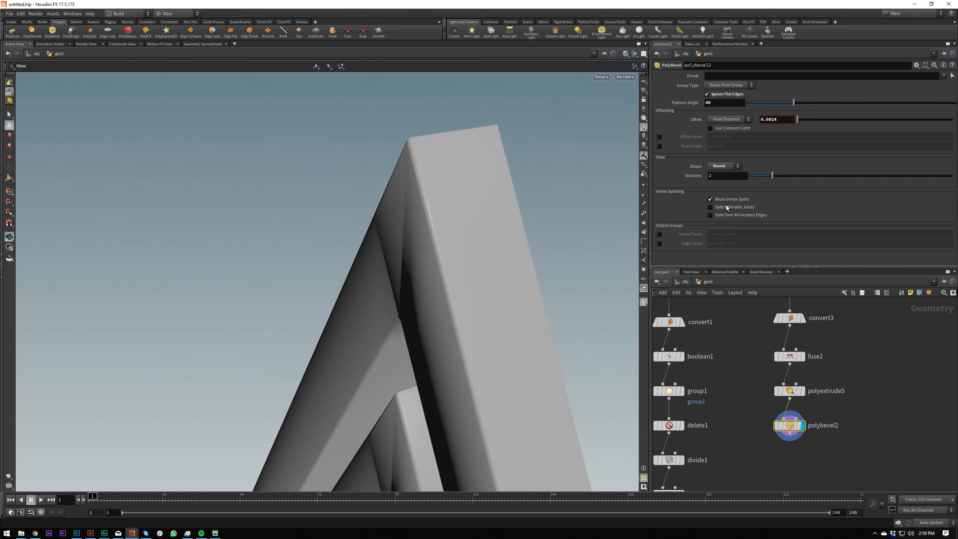
left_click_drag(770, 177, 818, 175)
Examine the logo's rounded bevels and the shading of its faces from several angles.
right_click_drag(490, 166, 323, 278)
left_click_drag(323, 278, 535, 291)
middle_click_drag(535, 291, 398, 278)
right_click_drag(398, 278, 400, 229)
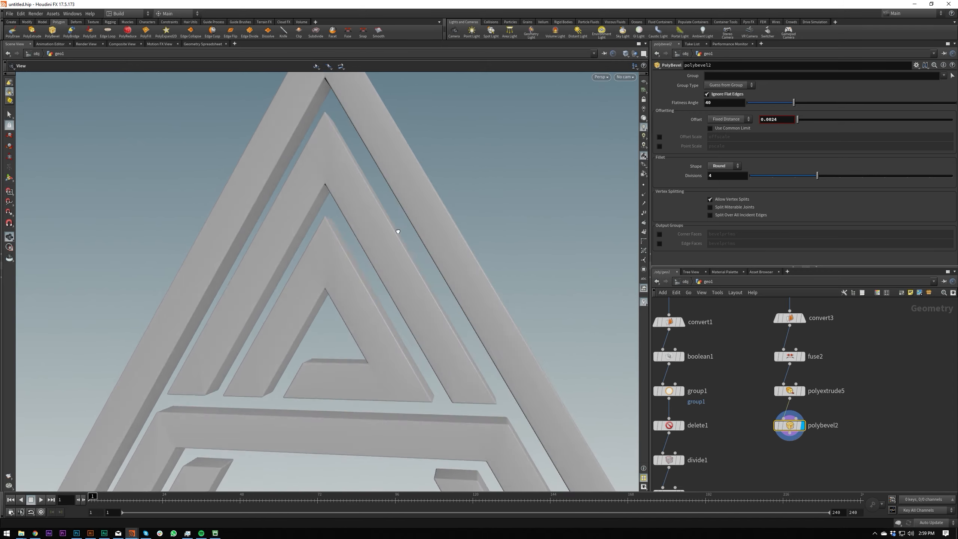
left_click_drag(400, 229, 333, 275)
right_click_drag(332, 275, 325, 195)
left_click_drag(325, 195, 387, 141)
right_click_drag(388, 141, 349, 229)
left_click_drag(349, 229, 308, 293)
right_click_drag(308, 293, 298, 313)
mouse_move(298, 314)
left_mouse_down()
mouse_move(329, 269)
mouse_move(354, 278)
left_mouse_up()
Enable Output Back on the PolyExtrude above the PolyBevel to close the logo's rear side.
left_click_drag(434, 306, 717, 332)
left_click(789, 391)
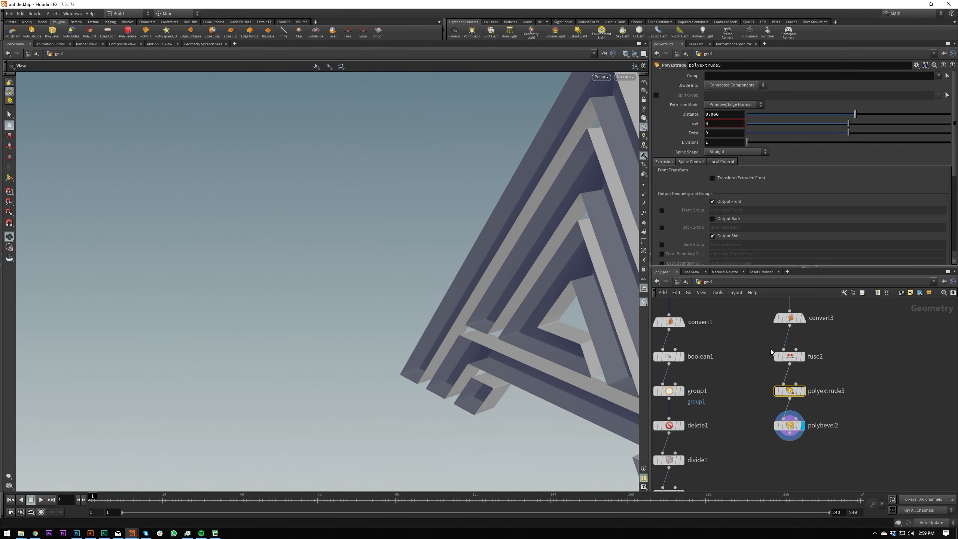
left_click(728, 219)
left_click_drag(525, 286, 633, 294)
scroll(715, 321, "down", 5)
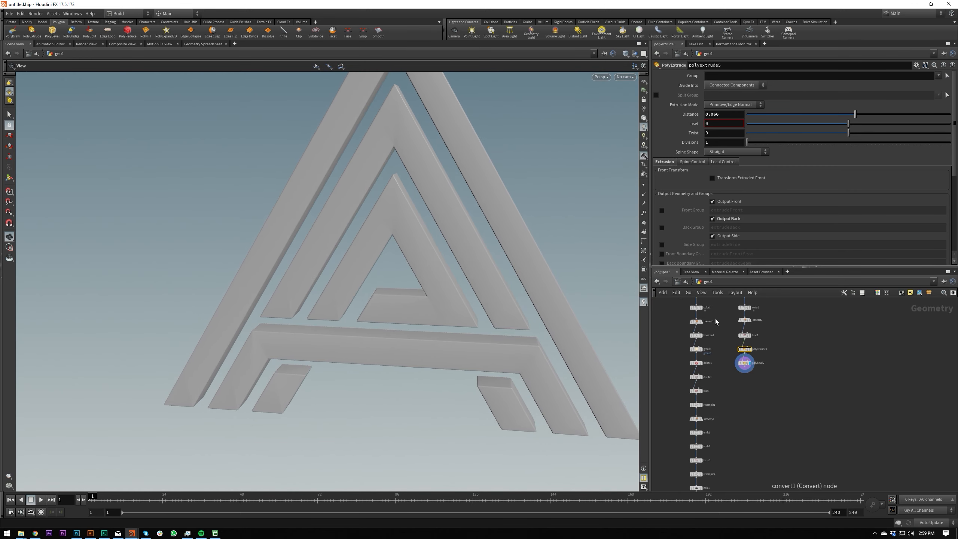
Add a Group node below the logo's PolyBevel and display it.
scroll(731, 380, "up", 5)
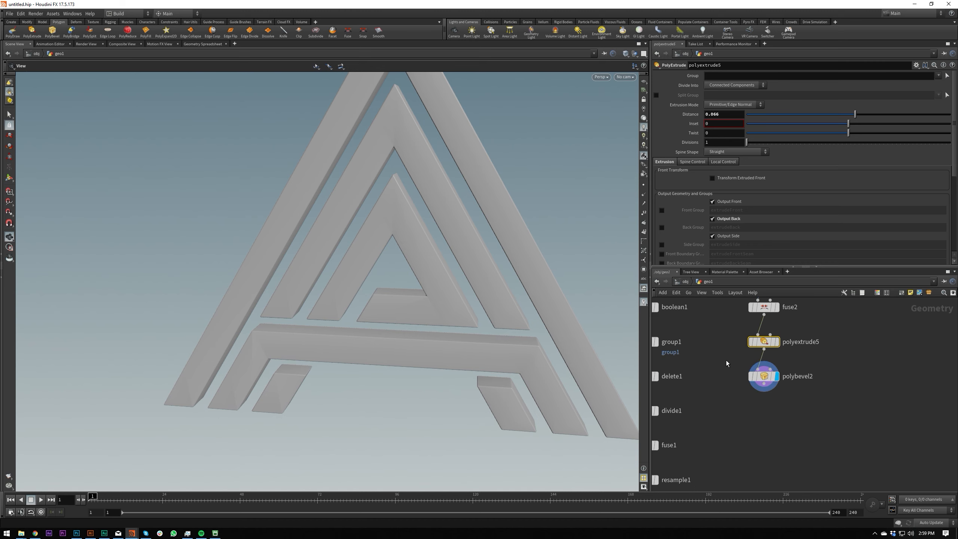
left_click_drag(770, 387, 769, 405)
type("group")
key("Return")
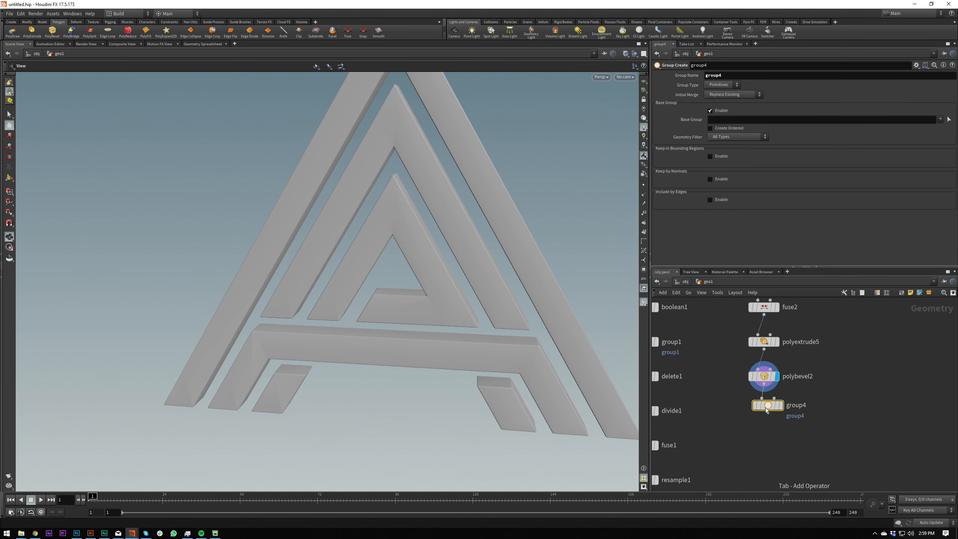
left_click(764, 416)
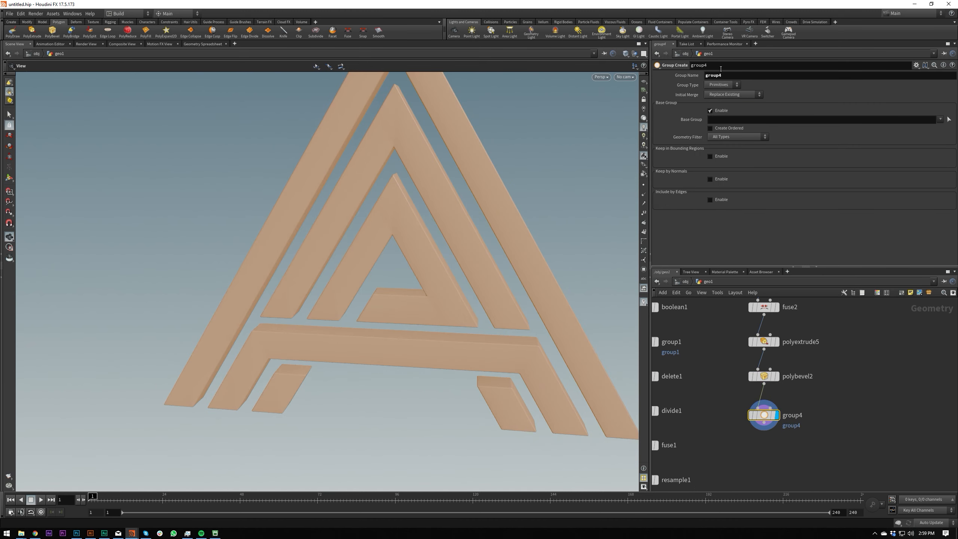
Disable the base group, keep primitives by normals with a spread angle of 0, and name the group faces.
left_click(711, 110)
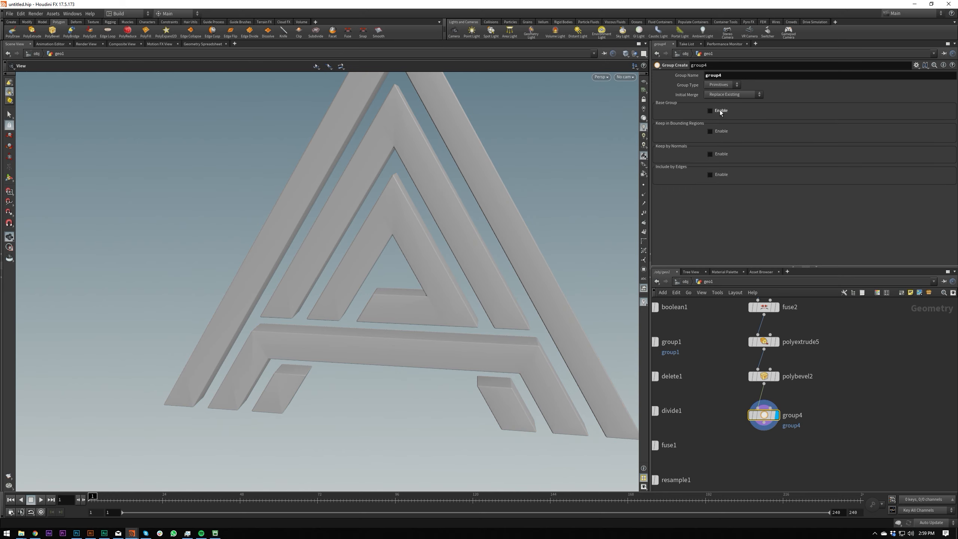
left_click(719, 153)
left_click_drag(783, 192, 696, 196)
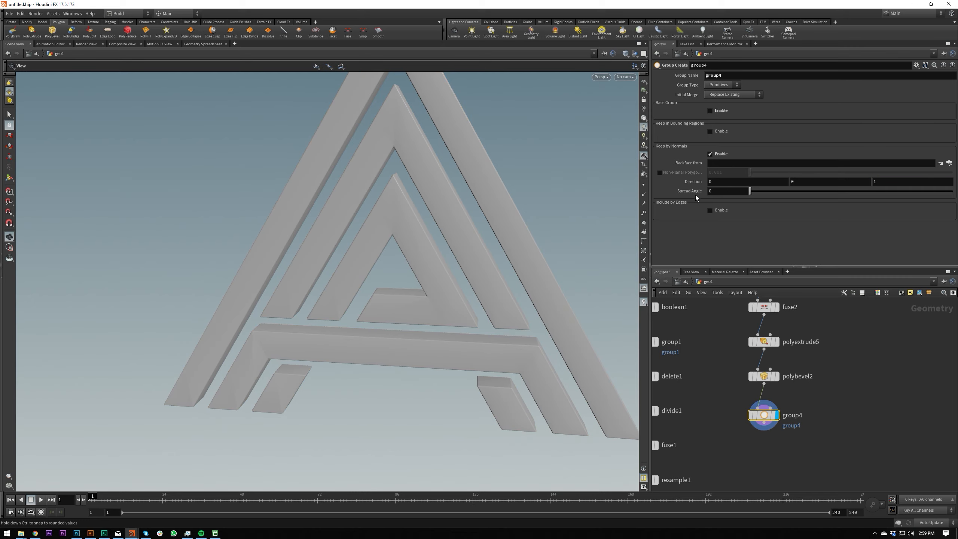
left_click_drag(456, 189, 683, 240)
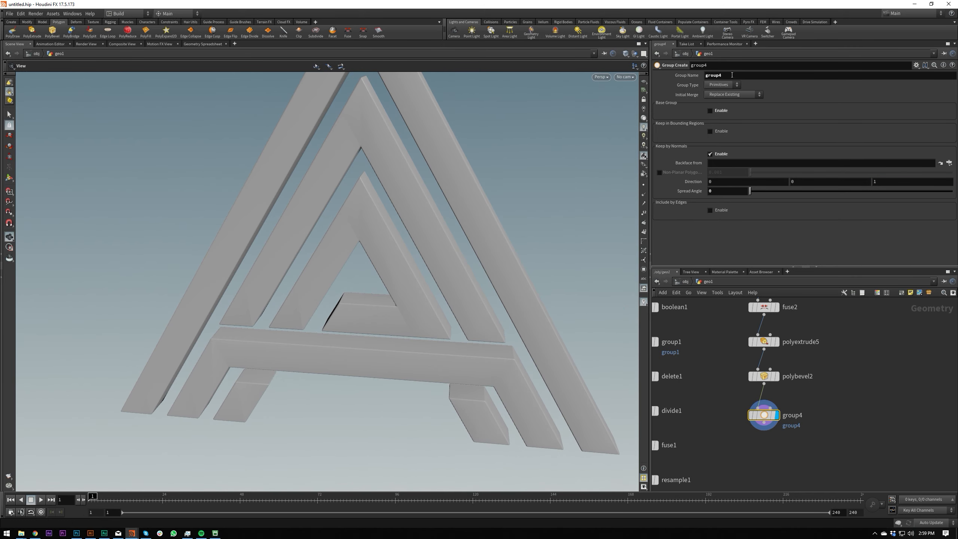
left_click(738, 76)
type("fa")
key("Return")
Duplicate the Group node below itself with Z direction -1 and Initial Merge set to Union with Existing.
left_click_drag(766, 416, 765, 446, "alt")
left_click(890, 181)
type("-1")
key("Return")
left_click(733, 94)
left_click(728, 104)
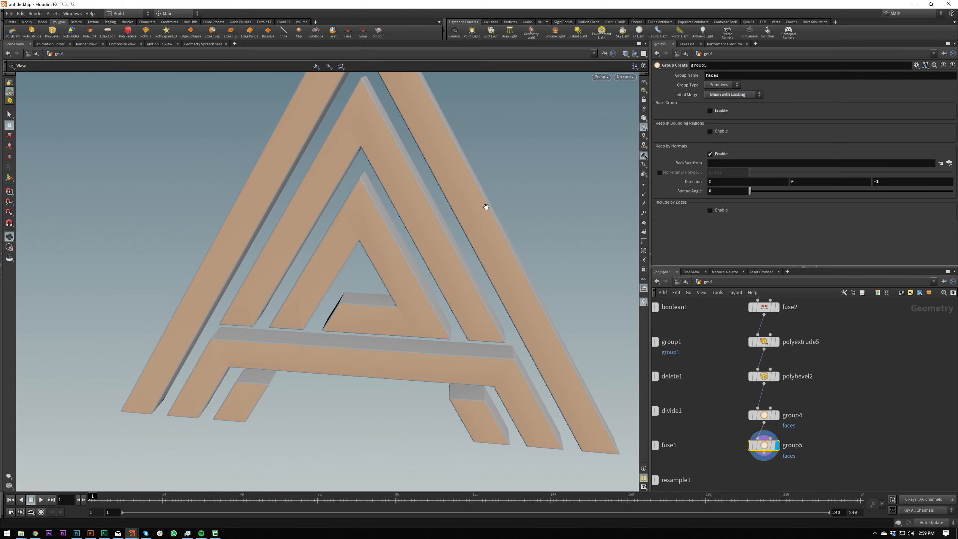
left_click_drag(504, 207, 422, 201)
Add and display a PolyExtrude below the second faces Group node, limited to the faces group.
scroll(807, 492, "down", 2)
key("Tab")
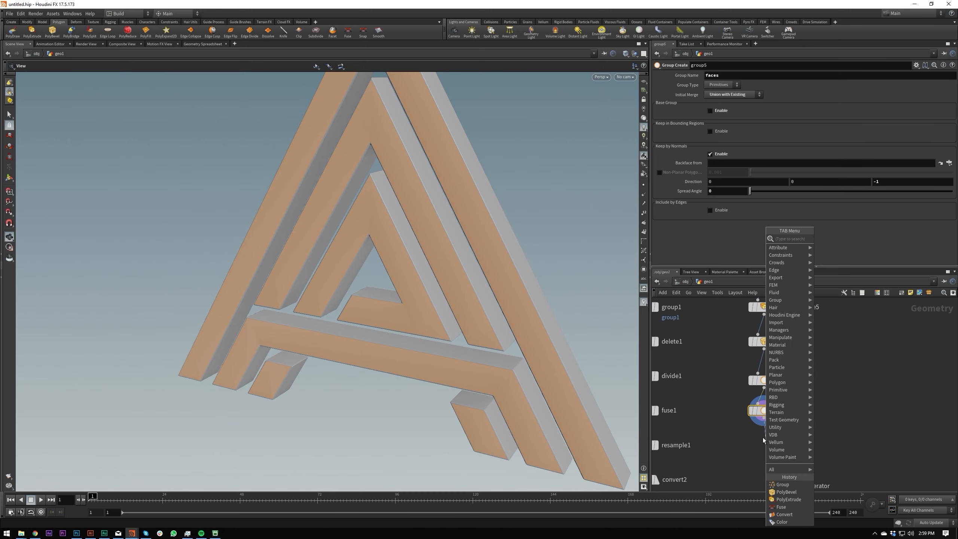
type("polyex")
key("Return")
key("Return")
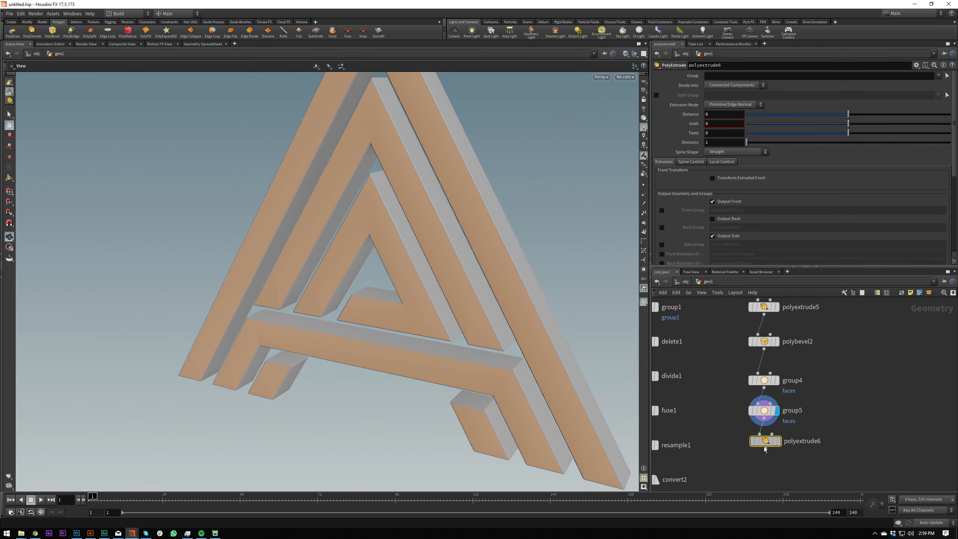
left_click(766, 451)
left_click(940, 76)
left_click(944, 84)
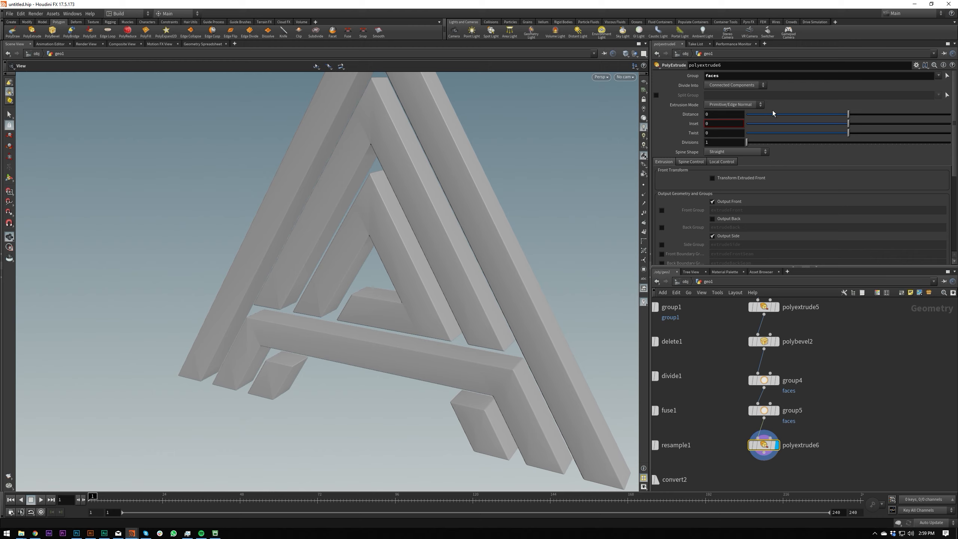
Set the faces PolyExtrude's inset to 0.0034, checking the inset loops in wireframe.
middle_click_drag(719, 125, 765, 149)
key("w")
scroll(456, 118, "up", 5)
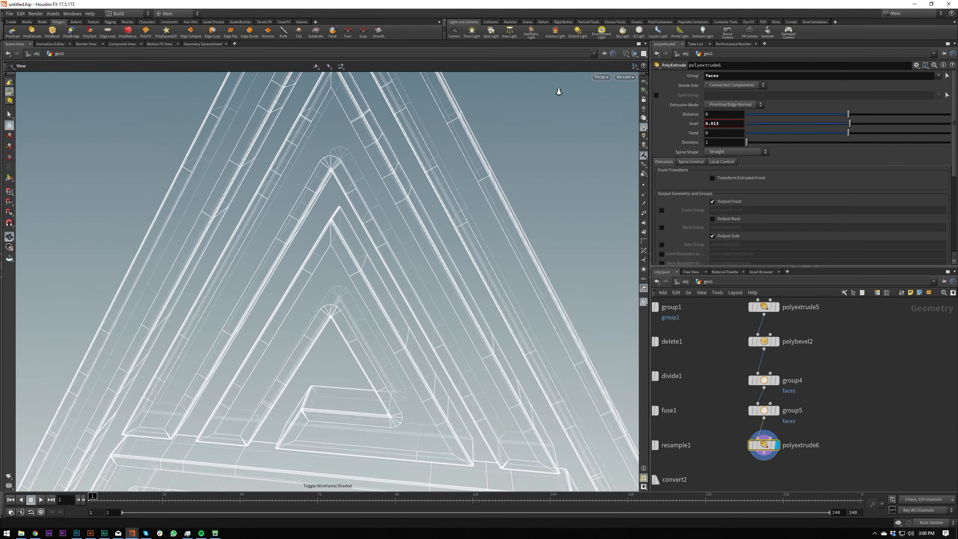
mouse_move(725, 124)
middle_mouse_down()
mouse_move(727, 159)
mouse_move(728, 123)
middle_mouse_up()
key("w")
scroll(385, 150, "up", 3)
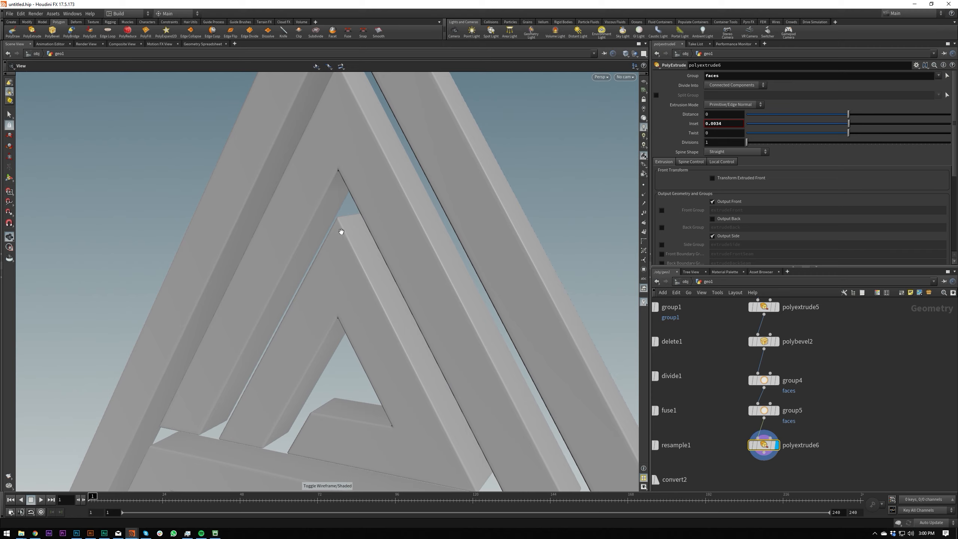
Examine the finished inset logo from several angles and compare its node chain with the first file's.
scroll(449, 211, "down", 5)
left_click_drag(449, 240, 359, 266)
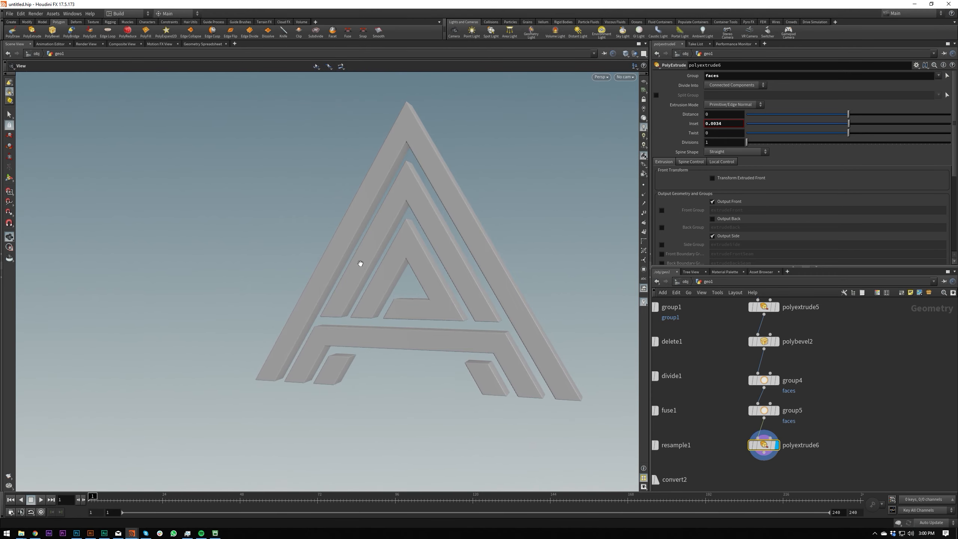
left_click_drag(399, 159, 576, 142)
scroll(462, 197, "down", 3)
scroll(576, 141, "up", 5)
middle_click_drag(473, 209, 464, 229)
scroll(807, 381, "down", 3)
middle_click_drag(751, 378, 732, 325)
scroll(739, 370, "down", 3)
Add a trial Join node beside the first chain's Ends nodes and delete it.
left_click(712, 365)
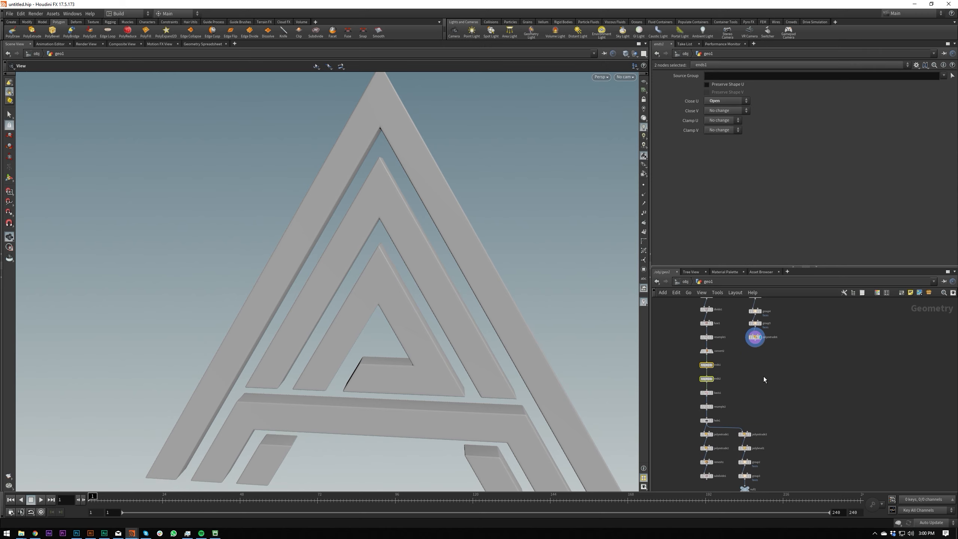
key("Tab")
type("join")
key("Return")
left_click(764, 376)
left_click_drag(764, 376, 739, 373)
scroll(737, 373, "up", 2)
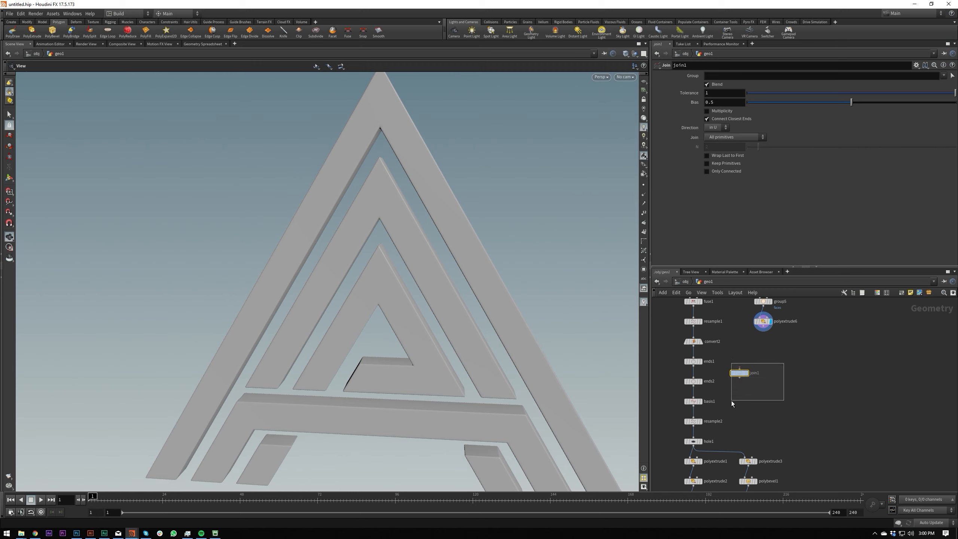
key("Delete")
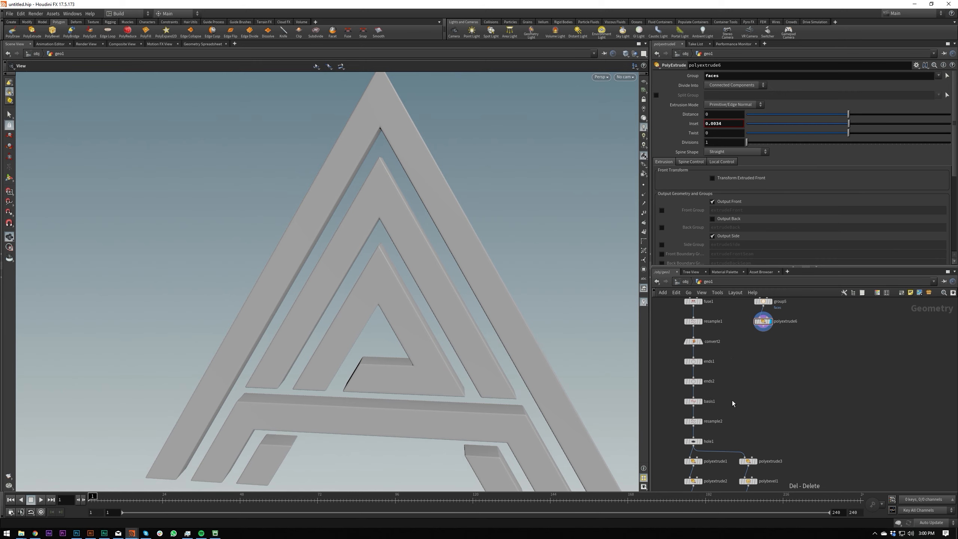
middle_click_drag(747, 395, 762, 423)
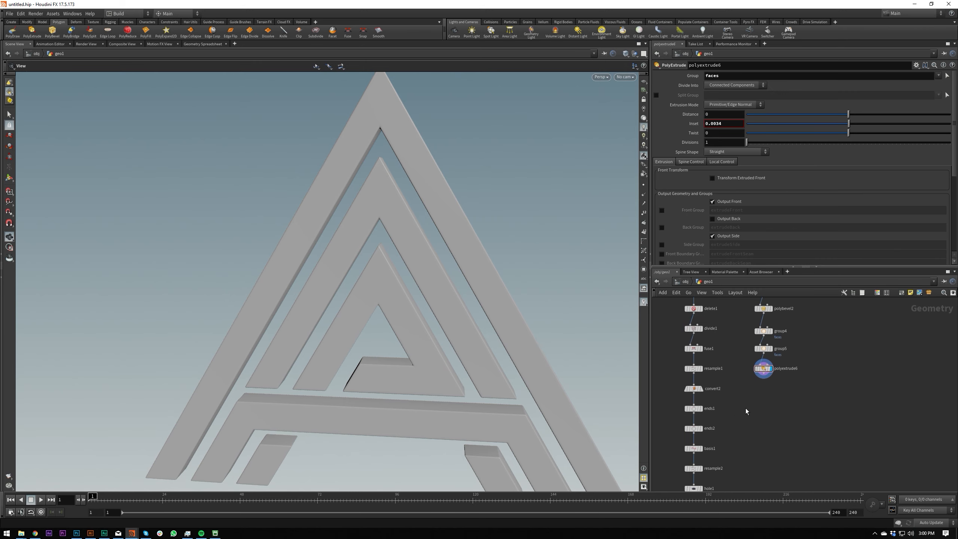